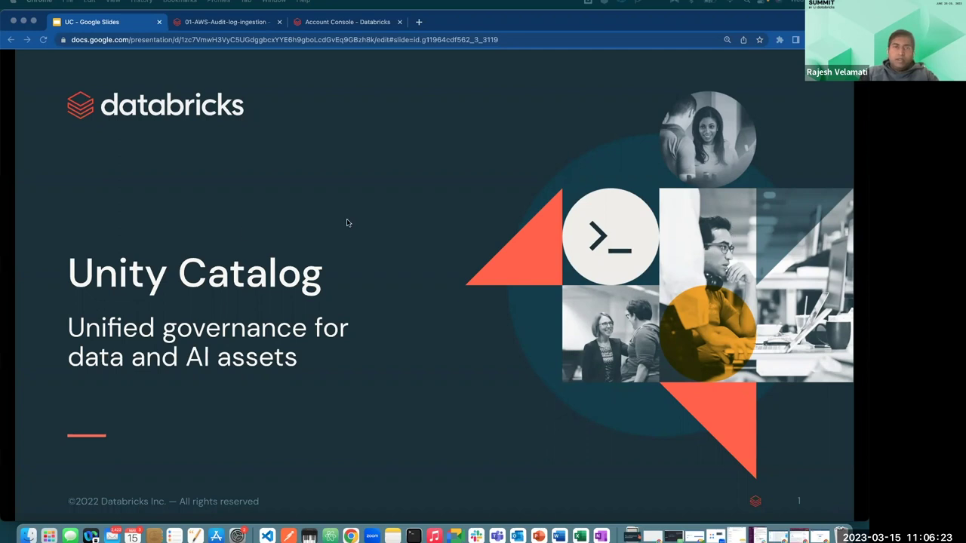
# Step: Advance from the title slide to slide 3, 'Governance for data and AI is complex'
pyautogui.press('Right')
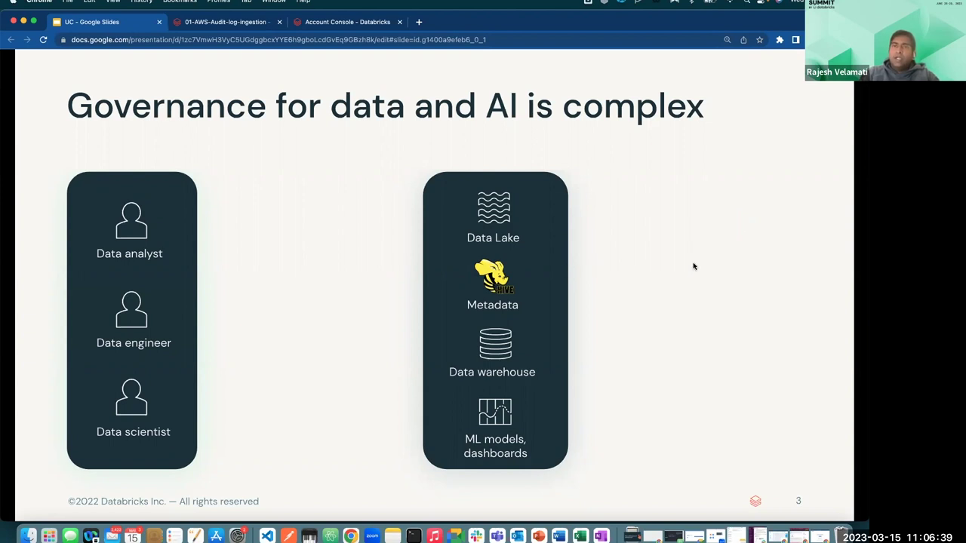
# Step: Show the file-permissions arrow to Data Lake with its no row/column and inflexible drawbacks
pyautogui.press('Right')
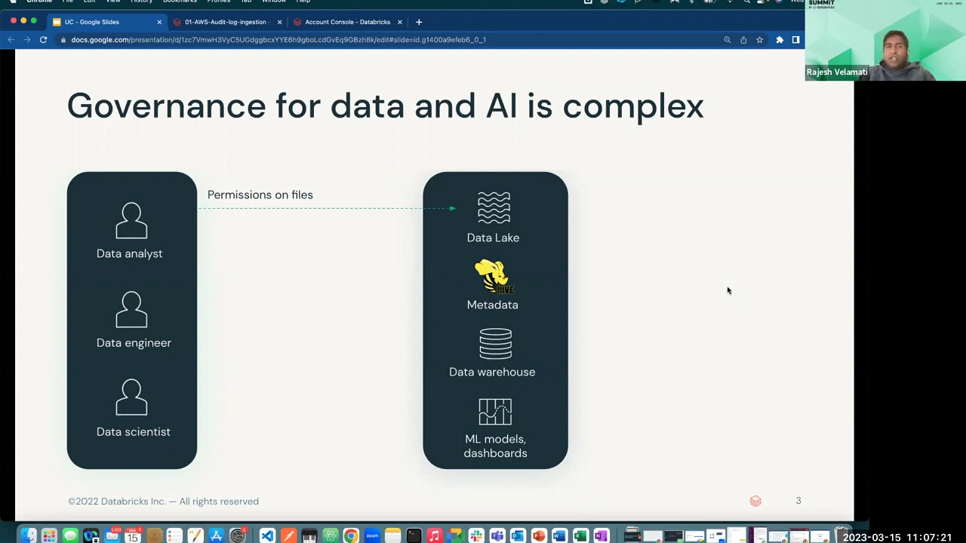
pyautogui.click(646, 276)
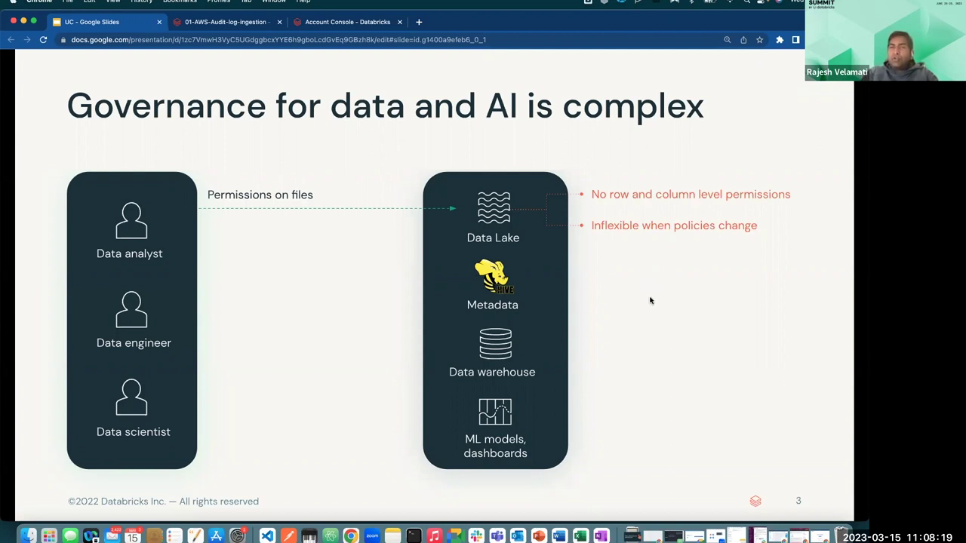
# Step: Reveal table/view permissions to Metadata, its out-of-sync warning, and table/column/row permissions to Data warehouse
pyautogui.press('Right')
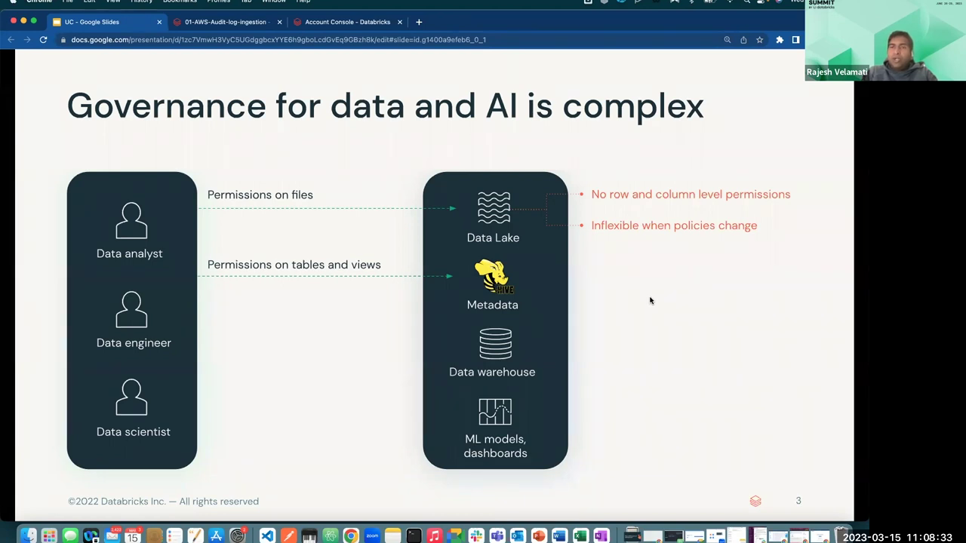
pyautogui.press('Right')
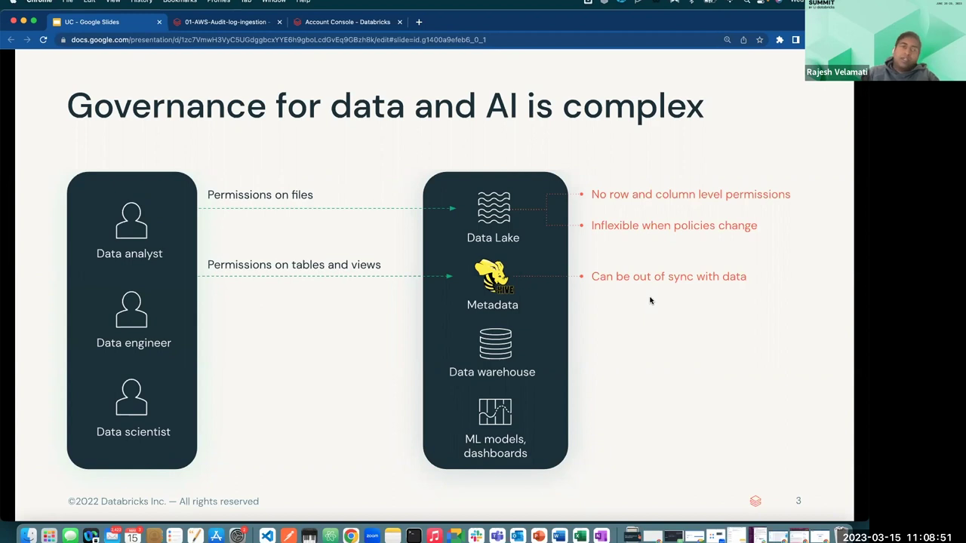
pyautogui.press('Right')
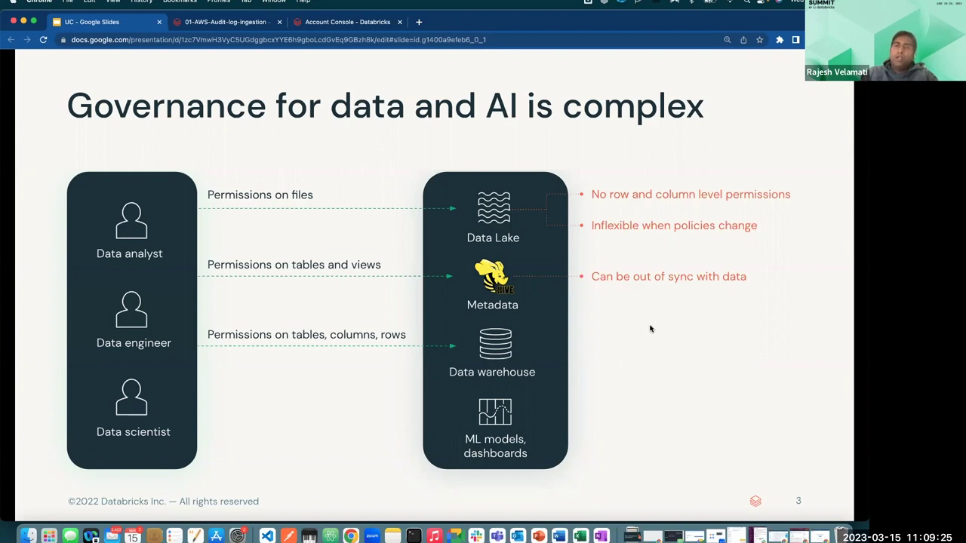
# Step: Reveal the Different governance model bullet and ML models arrow, then advance to 'Databricks Unity Catalog'
pyautogui.click(652, 329)
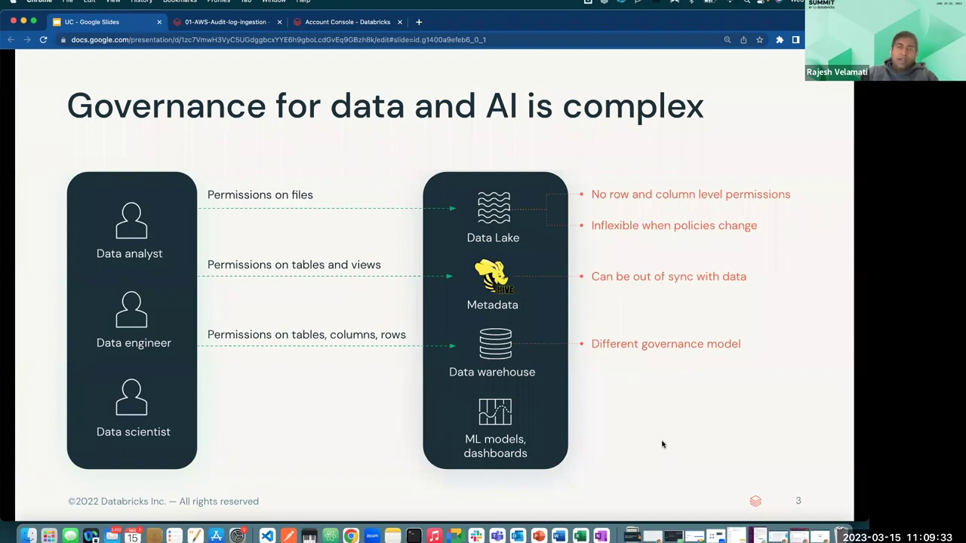
pyautogui.press('Right')
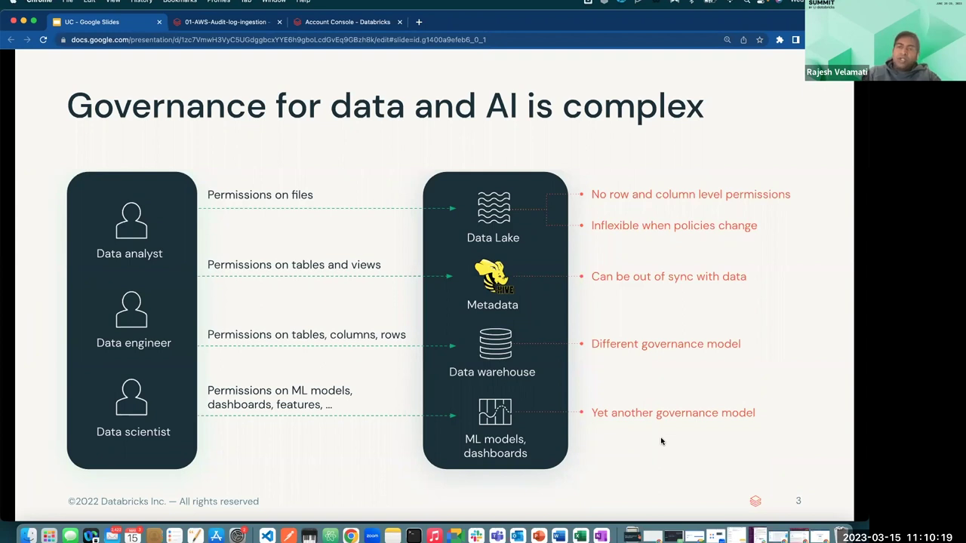
pyautogui.press('Right')
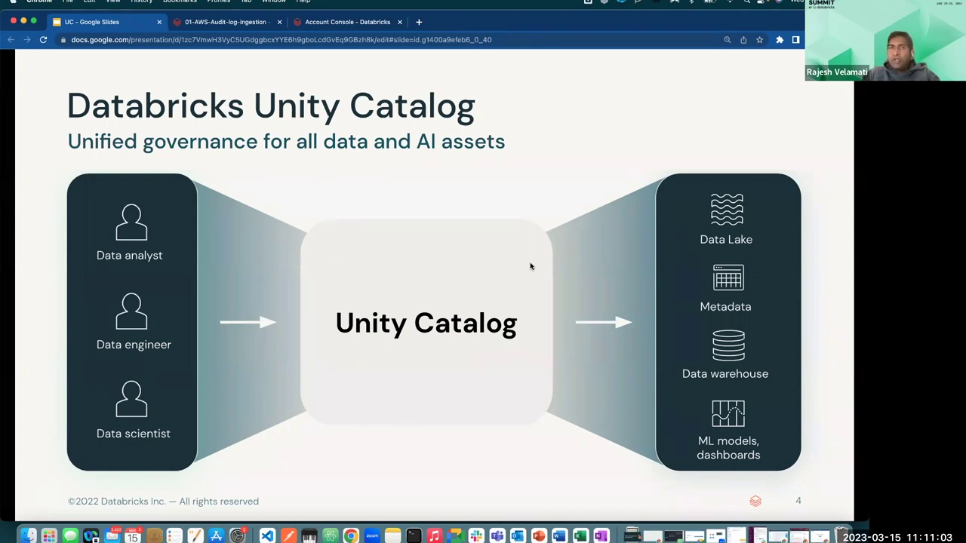
# Step: Step through the Lakehouse Platform slide on to 'Unity Catalog - Key Capabilities'
pyautogui.press('Right')
pyautogui.press('Left')
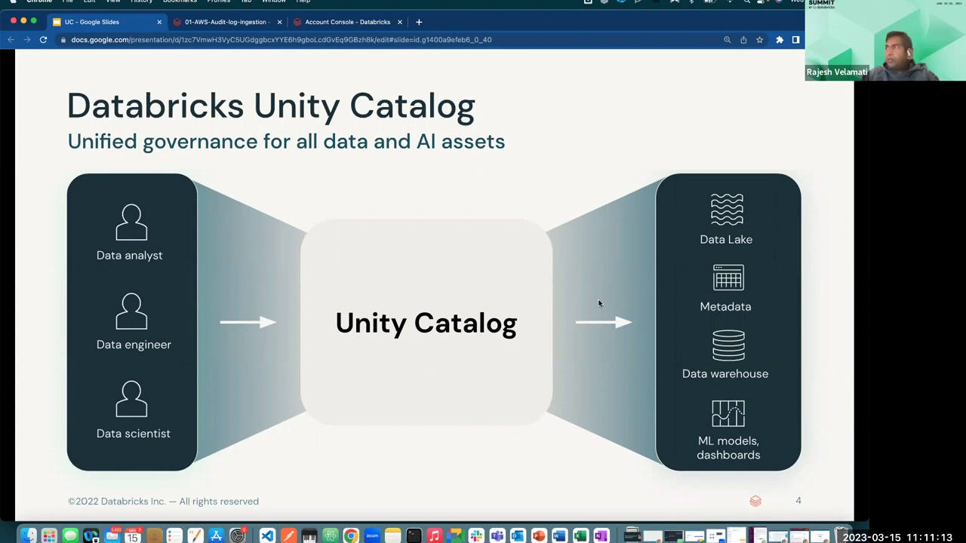
pyautogui.press('Right')
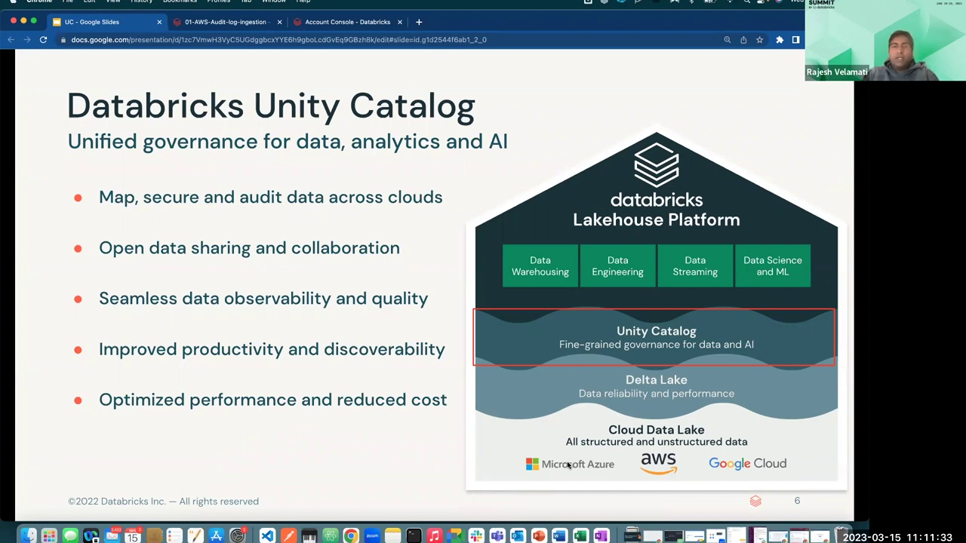
pyautogui.press('Right')
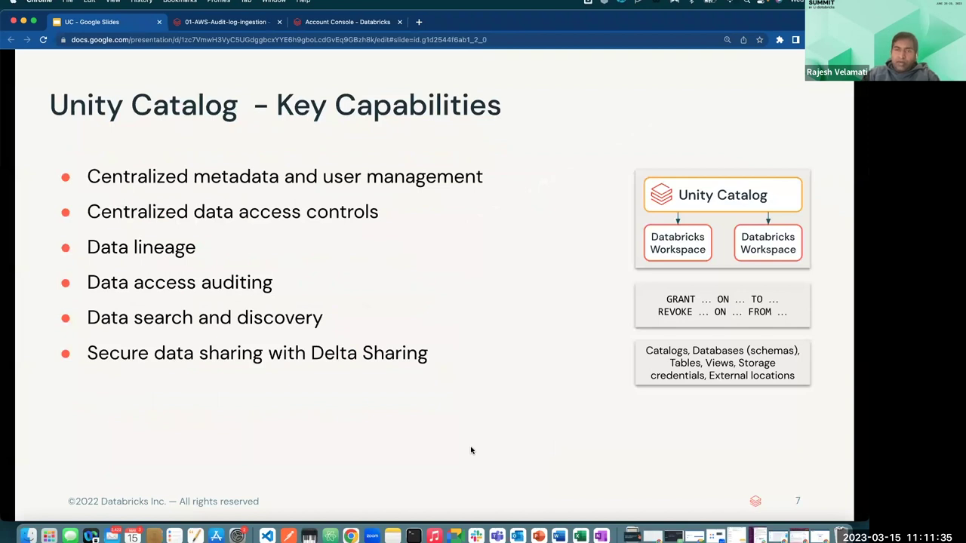
# Step: Go back one slide to the Databricks Unity Catalog Lakehouse Platform diagram
pyautogui.press('Left')
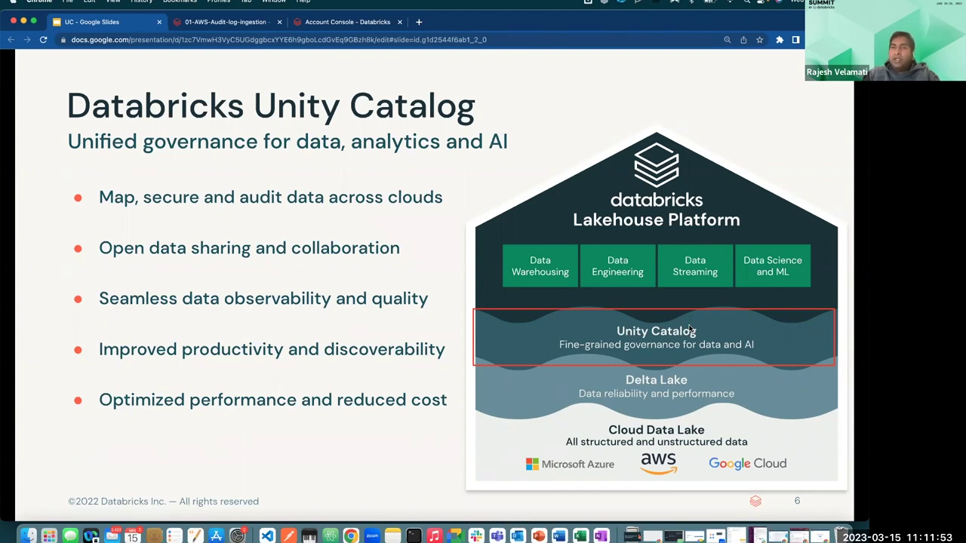
# Step: Advance to slide 7, 'Unity Catalog - Key Capabilities', showing its six capabilities
pyautogui.press('Right')
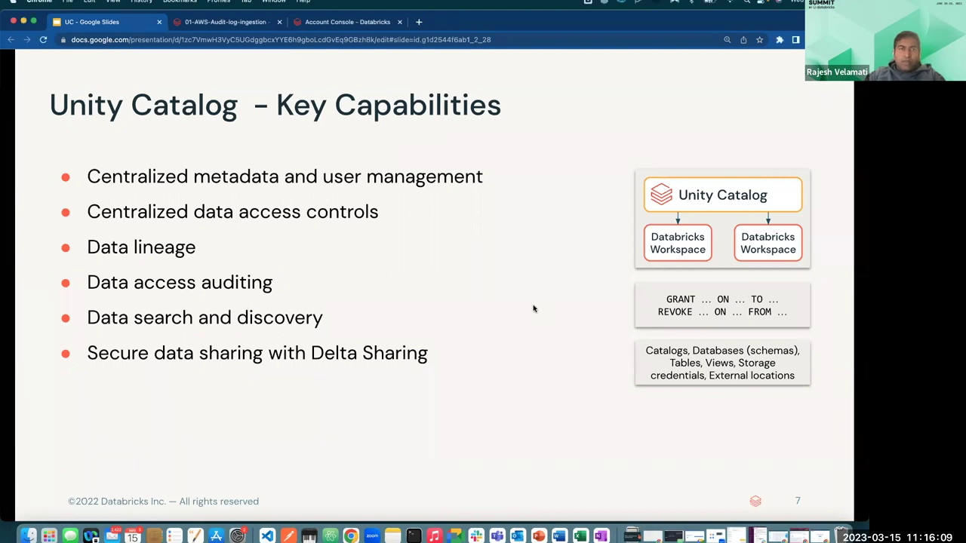
# Step: Advance to slide 8, 'Unity Catalog - Architecture'
pyautogui.press('Right')
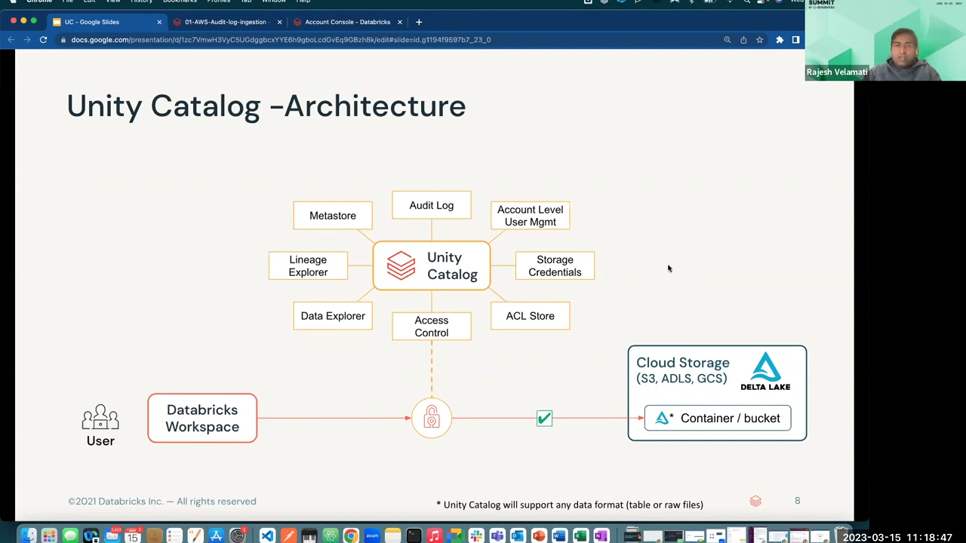
# Step: Advance one slide beyond the Unity Catalog architecture diagram
pyautogui.press('Right')
pyautogui.press('Right')
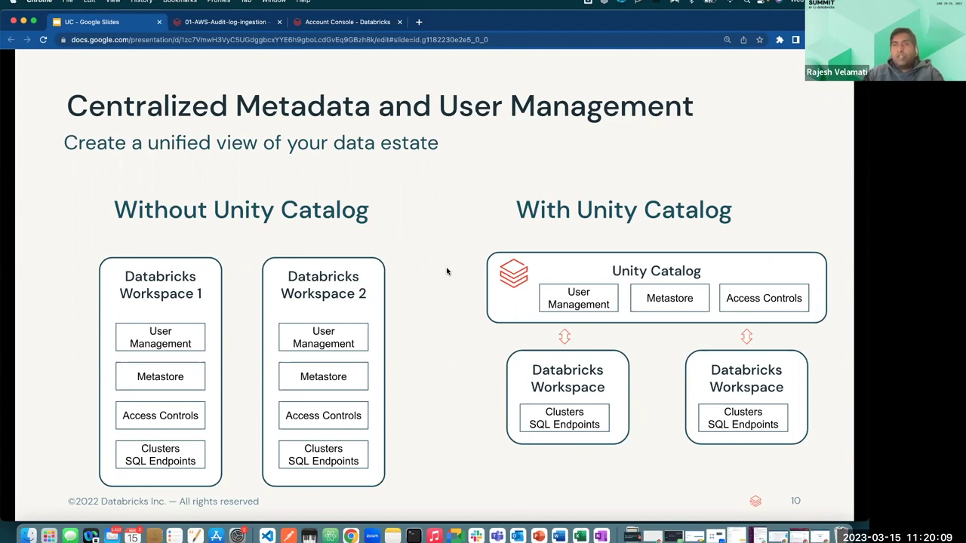
# Step: Advance to slide 11, 'Three level namespace'
pyautogui.press('Right')
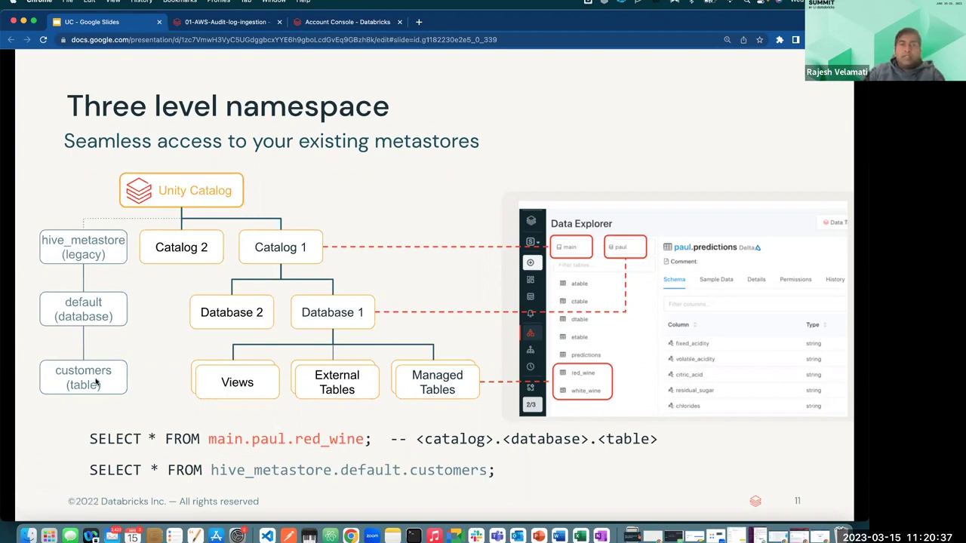
# Step: Step ahead to Centralized Access Controls, then back to slide 11, Three level namespace
pyautogui.press('Right')
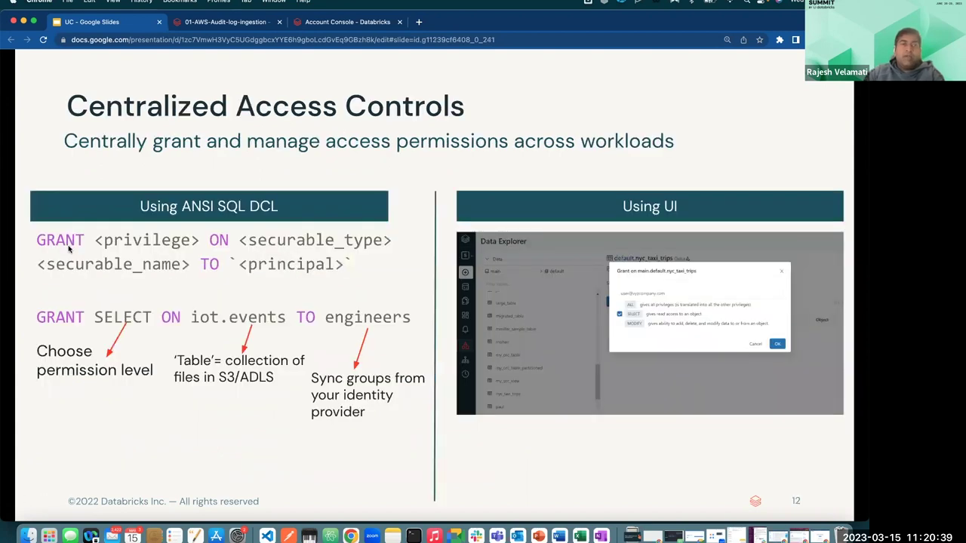
pyautogui.press('Left')
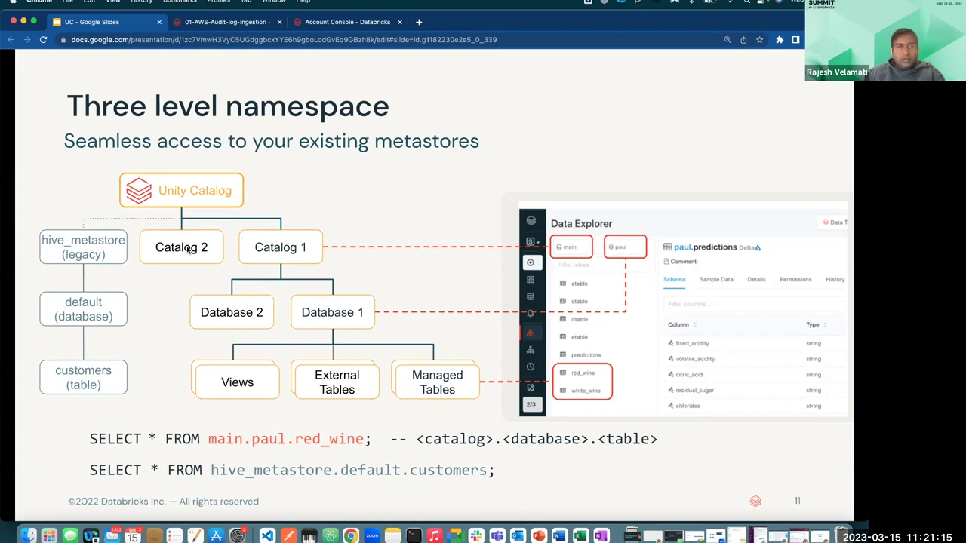
# Step: Advance to slide 12, Centralized Access Controls
pyautogui.press('Right')
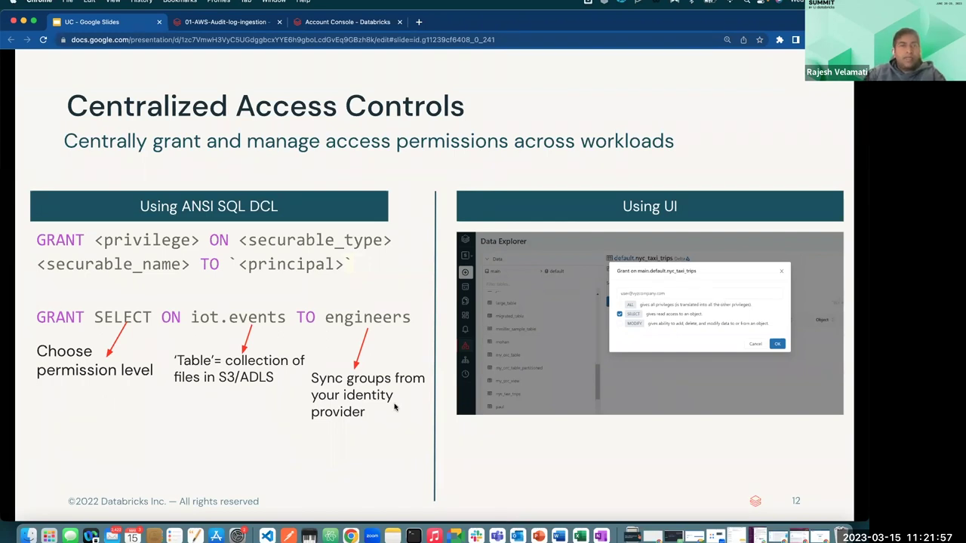
# Step: Advance to slide 13, Managed Data Sources & External Locations
pyautogui.press('Down')
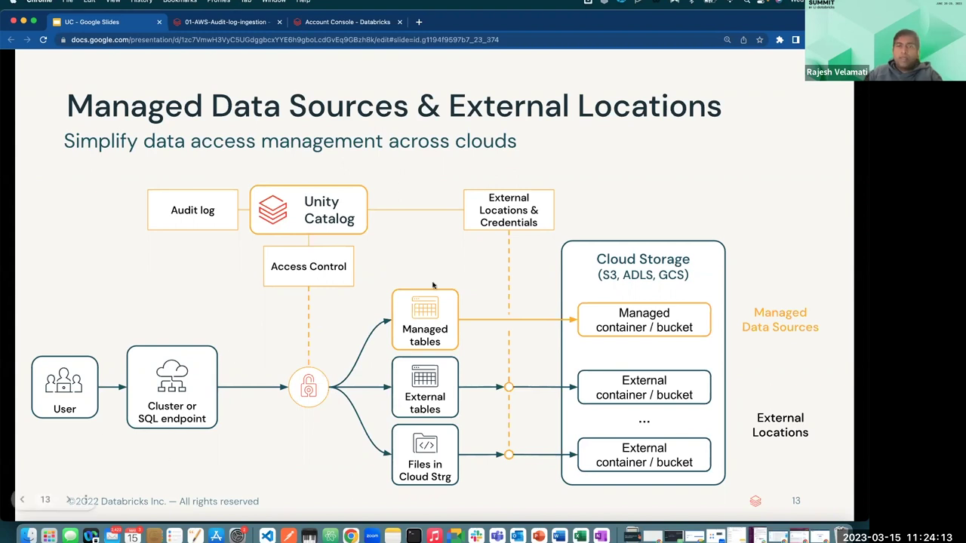
# Step: Advance to slide 14, Life of a query with Unity Catalog
pyautogui.press('Right')
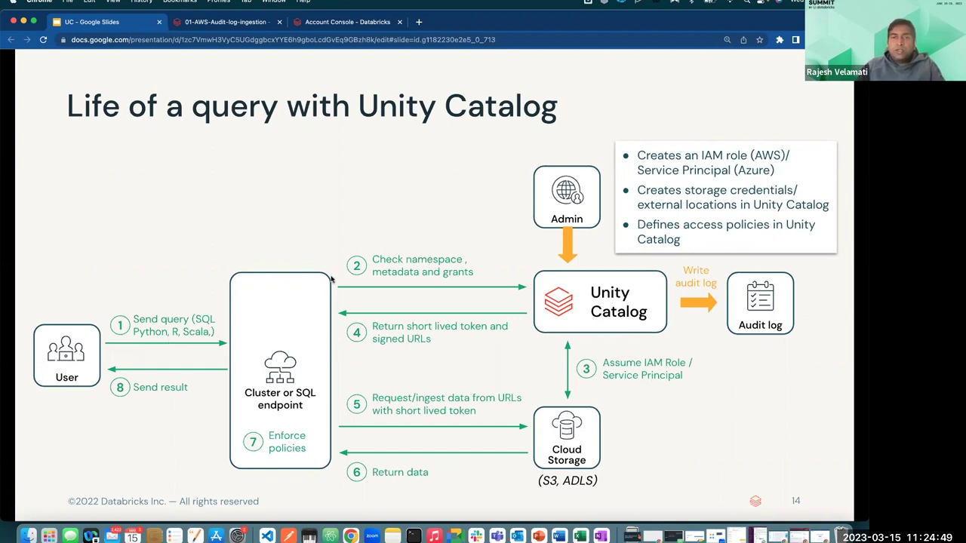
pyautogui.press('Right')
pyautogui.press('Right')
pyautogui.press('Left')
pyautogui.press('Left')
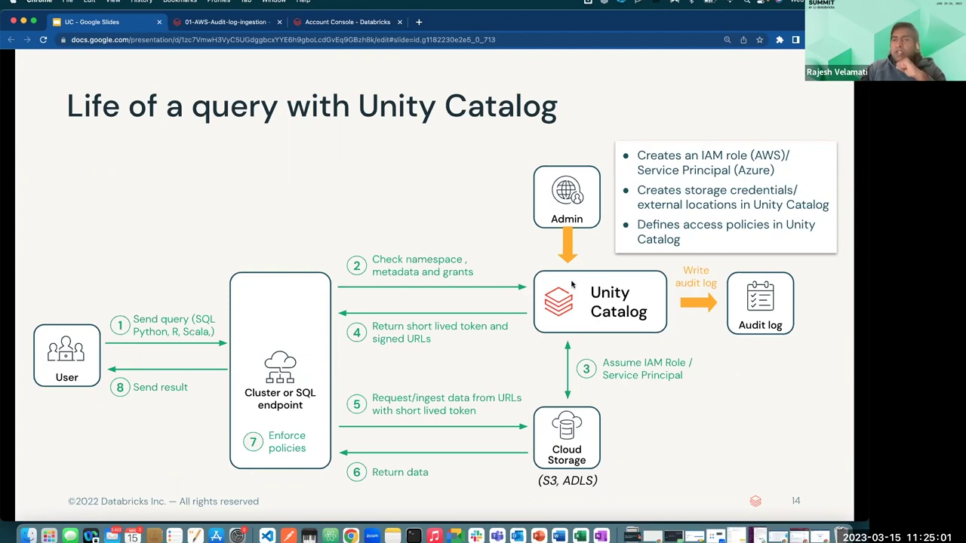
pyautogui.press('Right')
pyautogui.press('Left')
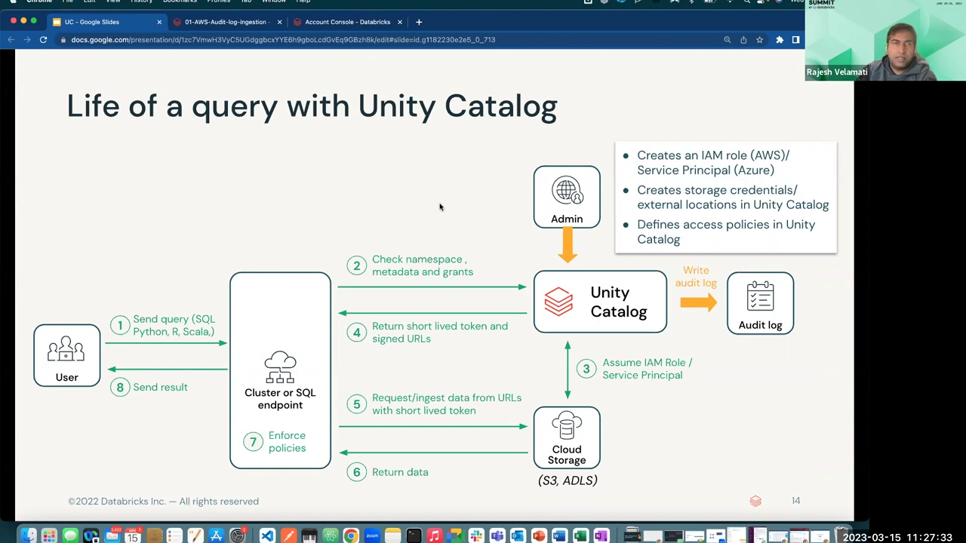
# Step: Advance past the Automated lineage slide to slide 17, Built-in search and discovery
pyautogui.press('Right')
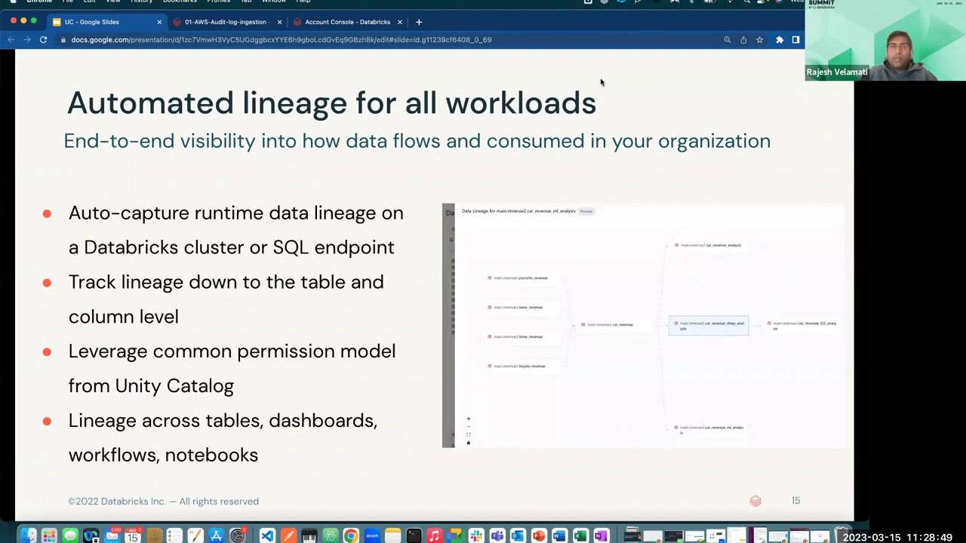
pyautogui.press('Right')
pyautogui.press('Right')
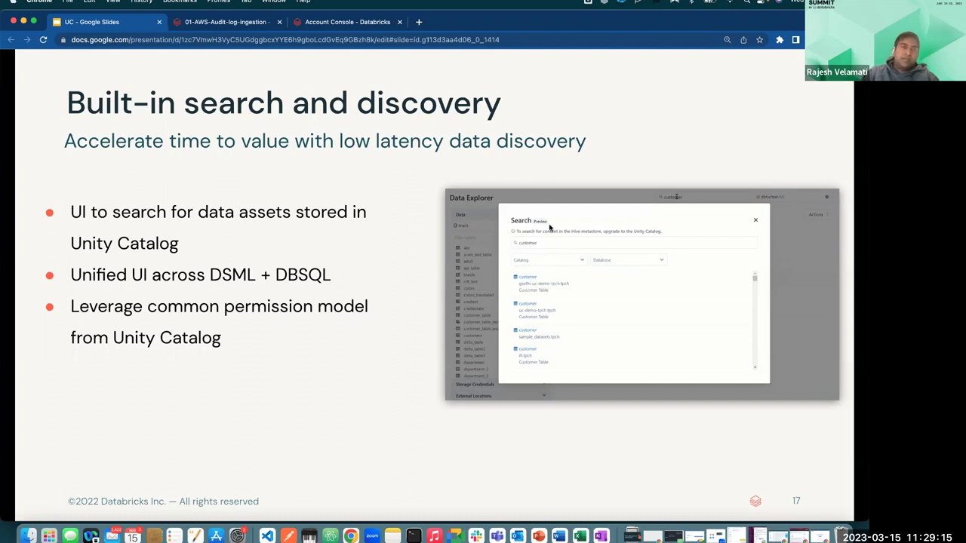
pyautogui.press('Right')
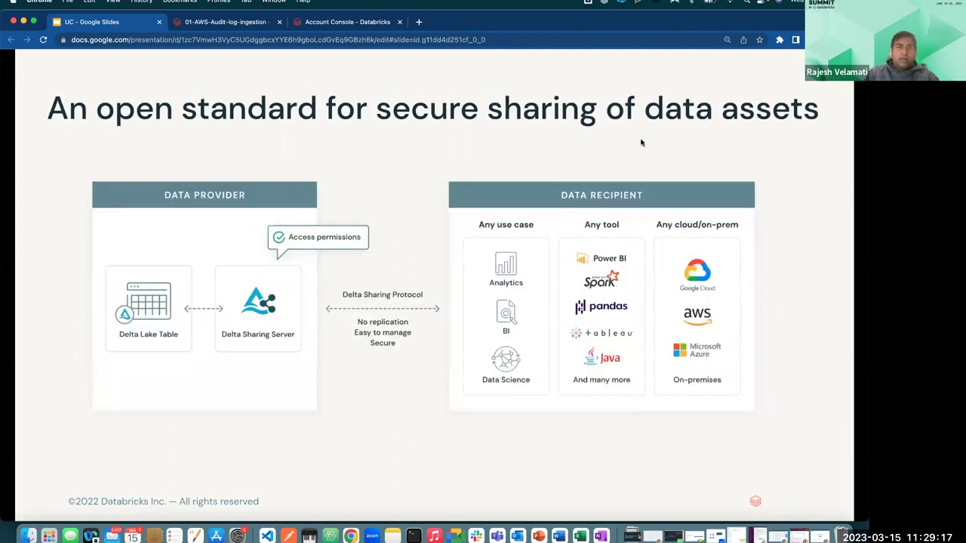
pyautogui.press('Left')
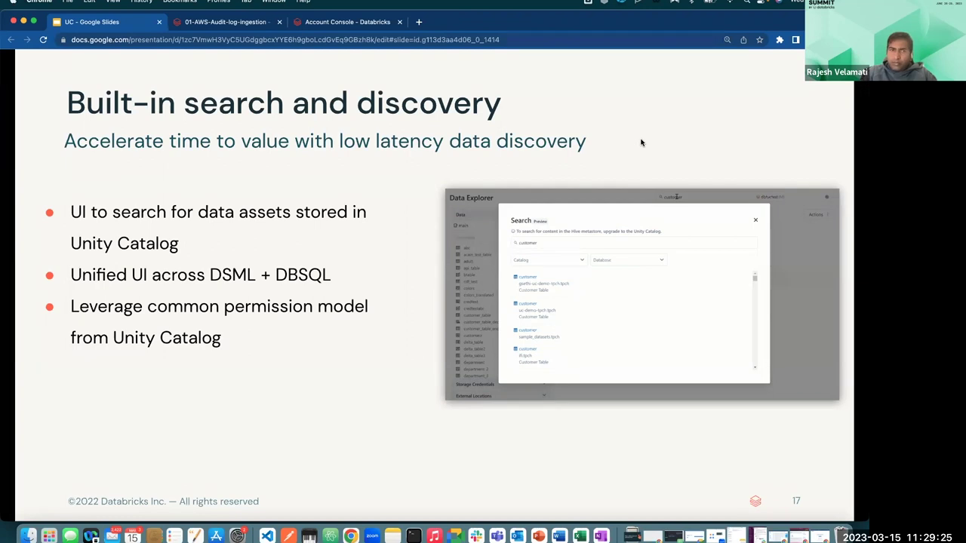
pyautogui.press('Left')
pyautogui.press('Left')
pyautogui.press('Right')
pyautogui.press('Right')
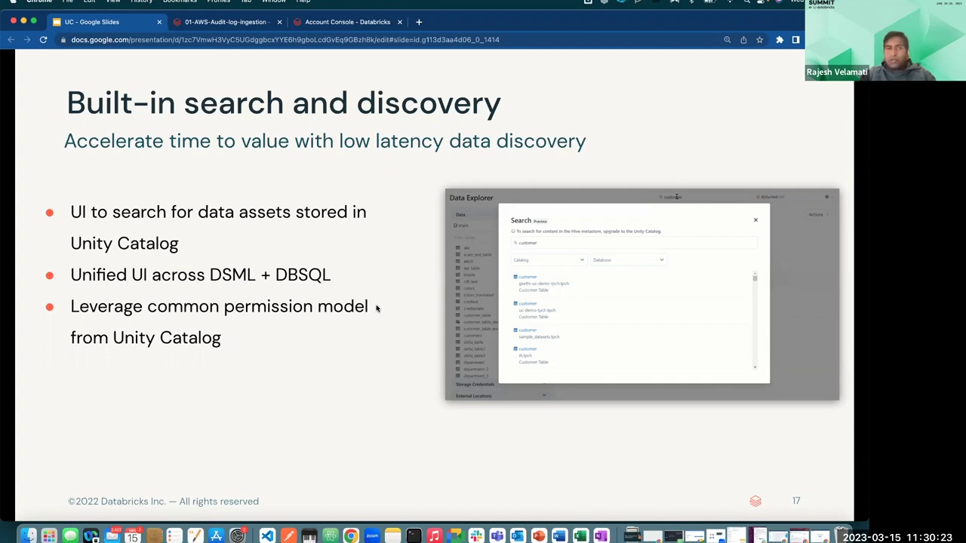
pyautogui.press('Right')
pyautogui.press('Left')
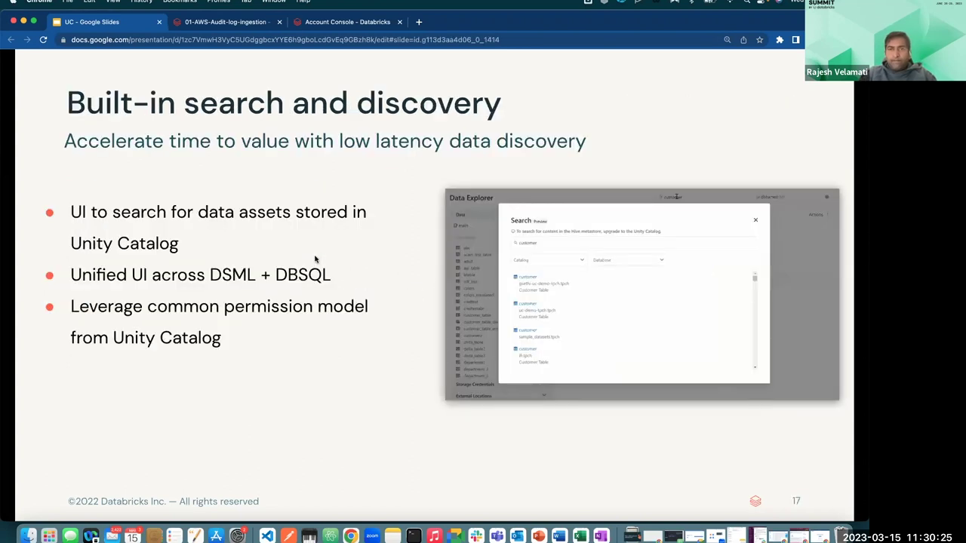
# Step: Advance to the 'An open standard for secure sharing of data assets' slide
pyautogui.press('Right')
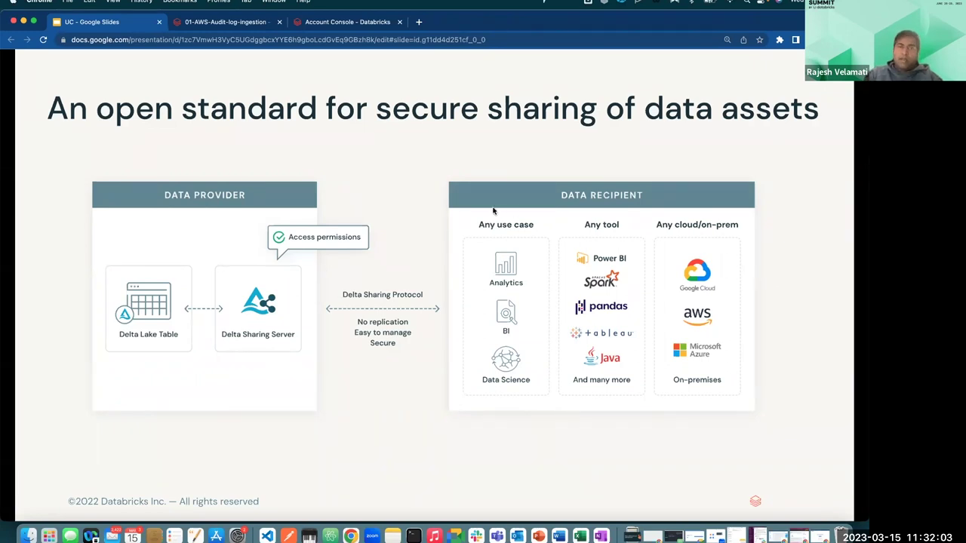
# Step: Advance to slide 20, 'What's coming next'
pyautogui.press('Right')
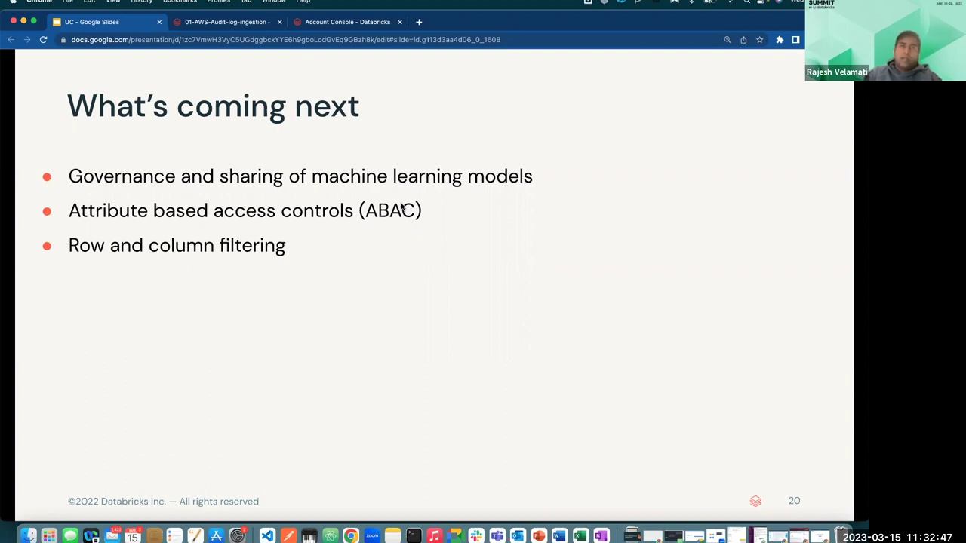
# Step: Finish the closing Lakehouse slides, then go to the Databricks Data Science & Engineering home page
pyautogui.press('Right')
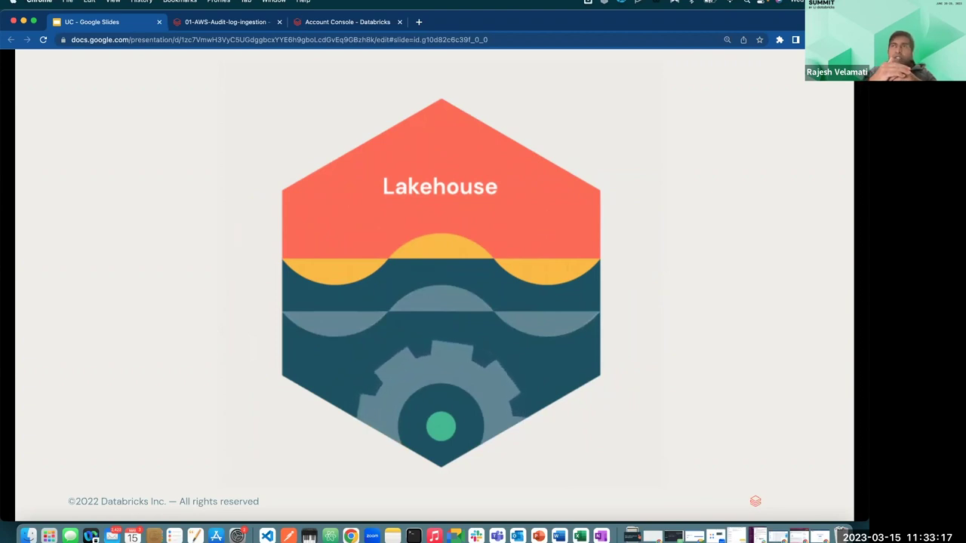
pyautogui.press('Right')
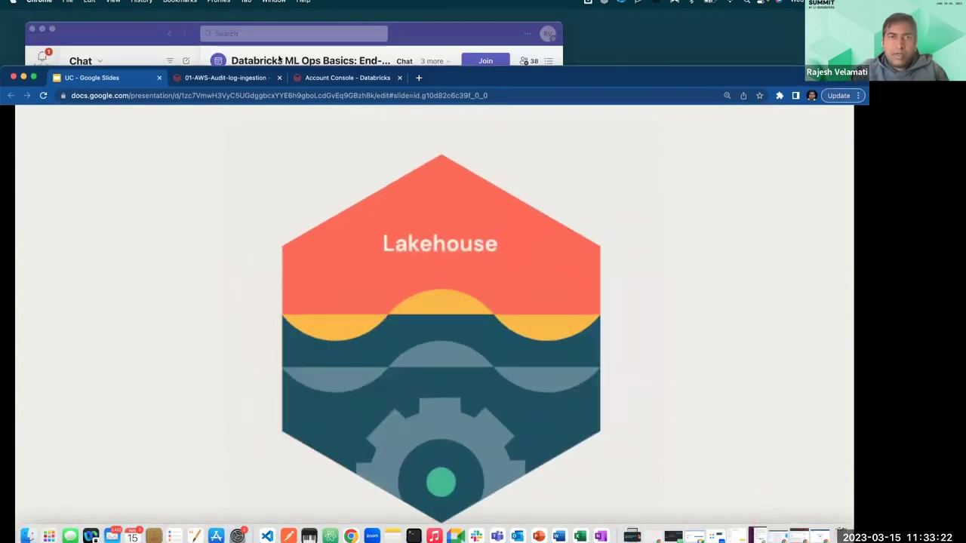
pyautogui.click(225, 78)
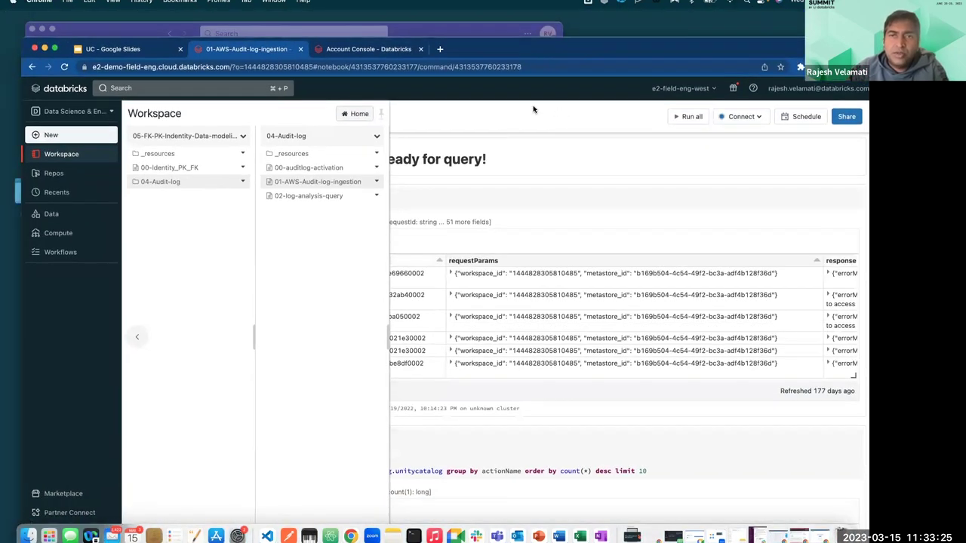
pyautogui.click(64, 89)
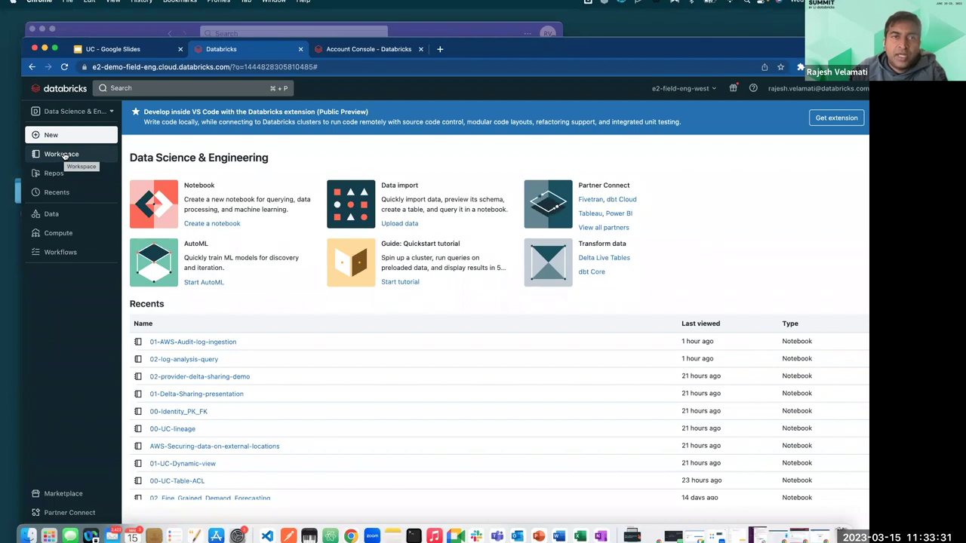
# Step: Show the 04-Audit-log folder with its three audit-log notebooks in the Workspace browser
pyautogui.click(64, 155)
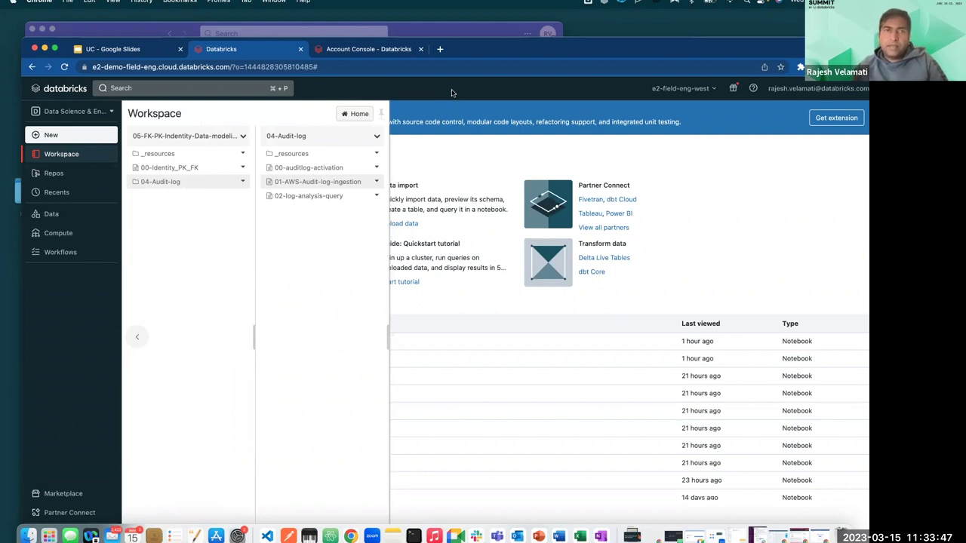
pyautogui.moveTo(701, 45); pyautogui.dragTo(682, 60)
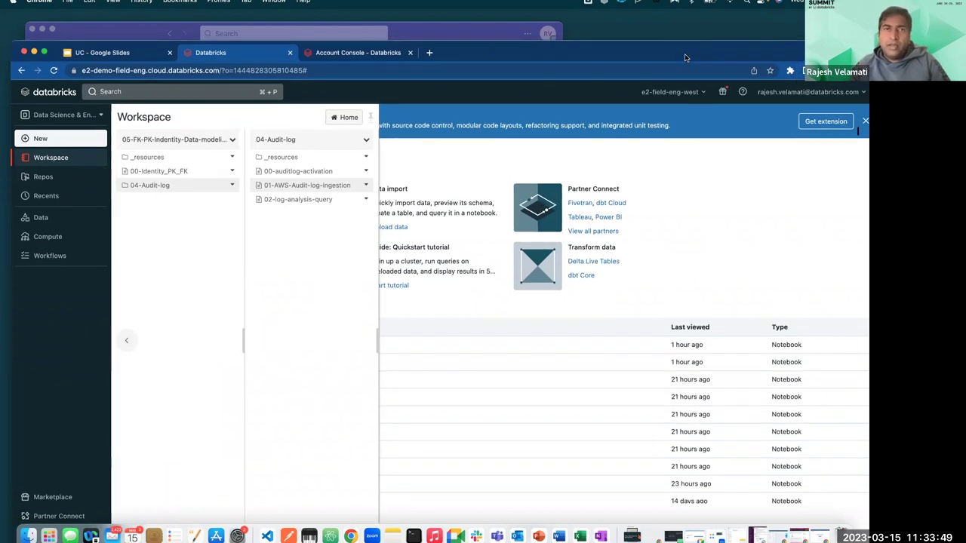
# Step: In the maximized Account Console tab, display the Workspaces page showing 15/100 created
pyautogui.click(355, 55)
pyautogui.moveTo(639, 46); pyautogui.dragTo(656, 26)
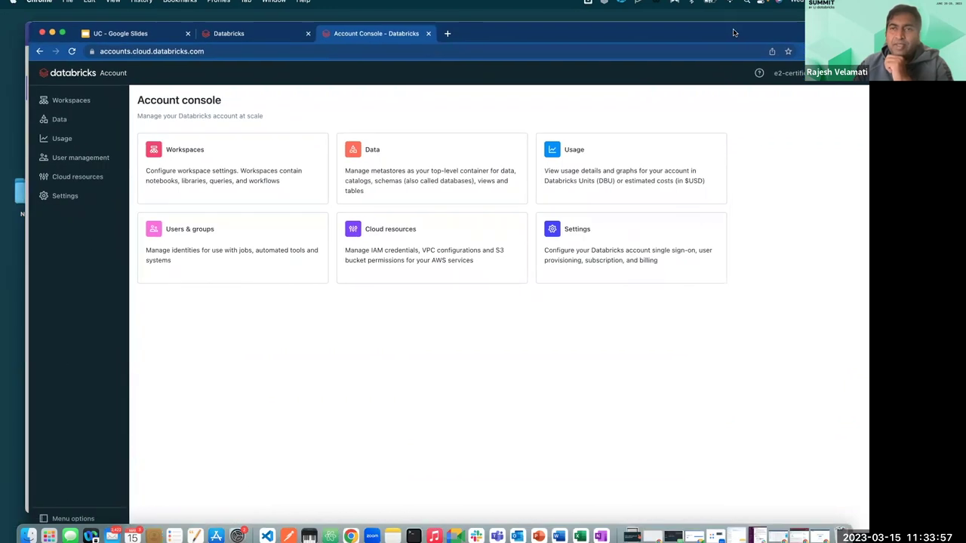
pyautogui.doubleClick(733, 32)
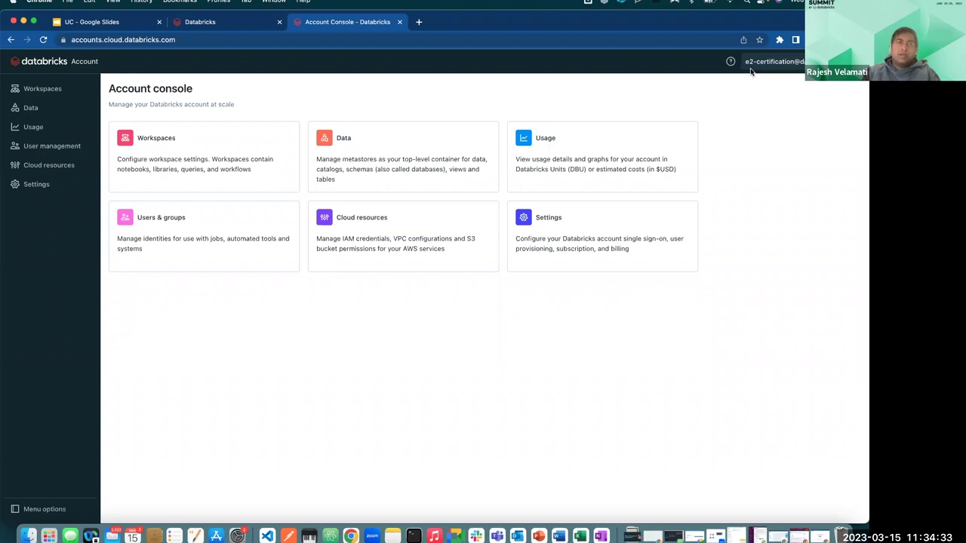
pyautogui.click(43, 89)
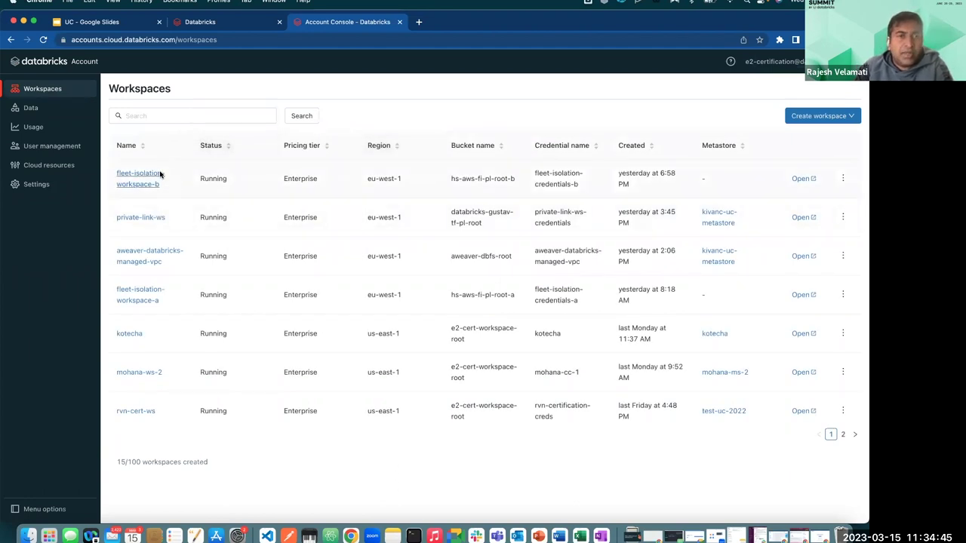
# Step: Review the Unity Catalog metastores on the Data page and start a new metastore
pyautogui.click(29, 110)
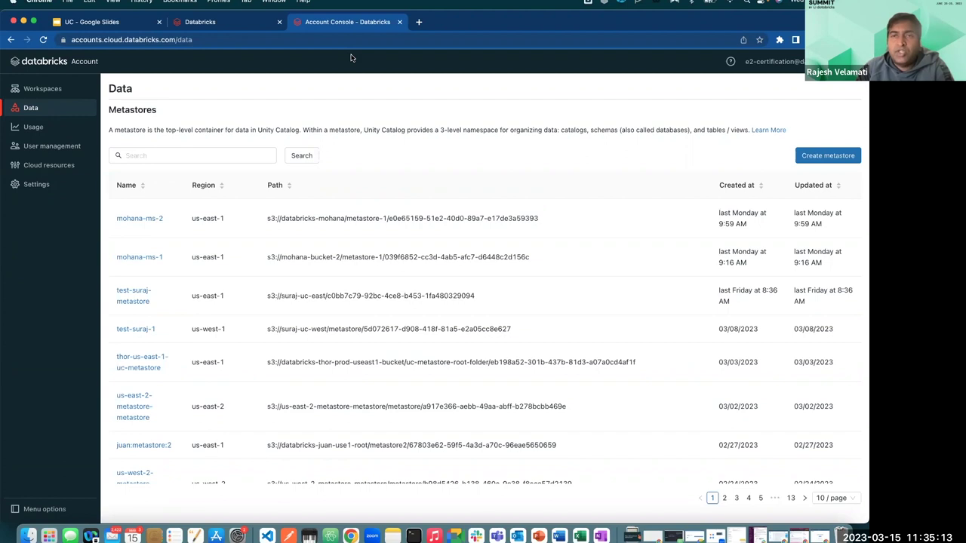
pyautogui.click(827, 156)
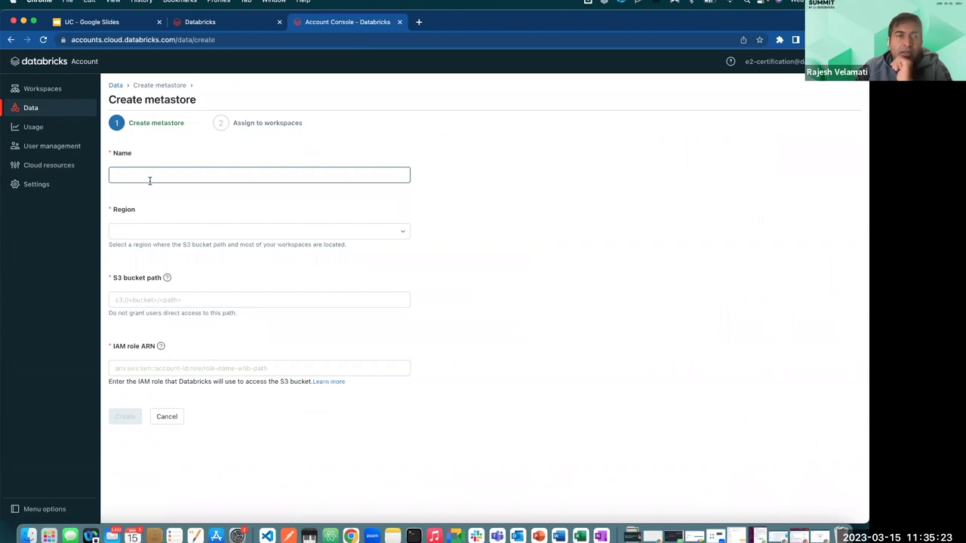
# Step: Choose Seoul (ap-northeast-2) as the region, then visit the S3 bucket path and IAM role ARN fields
pyautogui.click(402, 231)
pyautogui.click(226, 253)
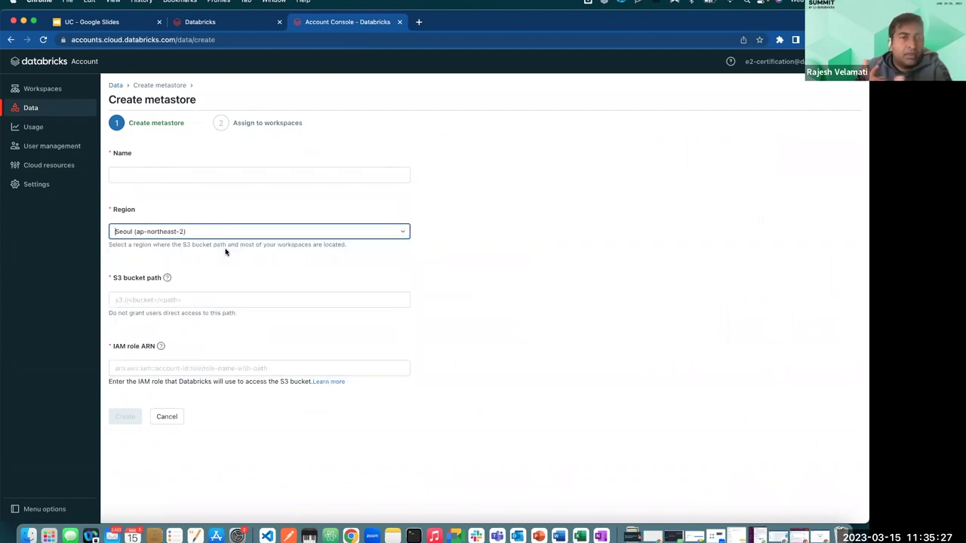
pyautogui.click(158, 300)
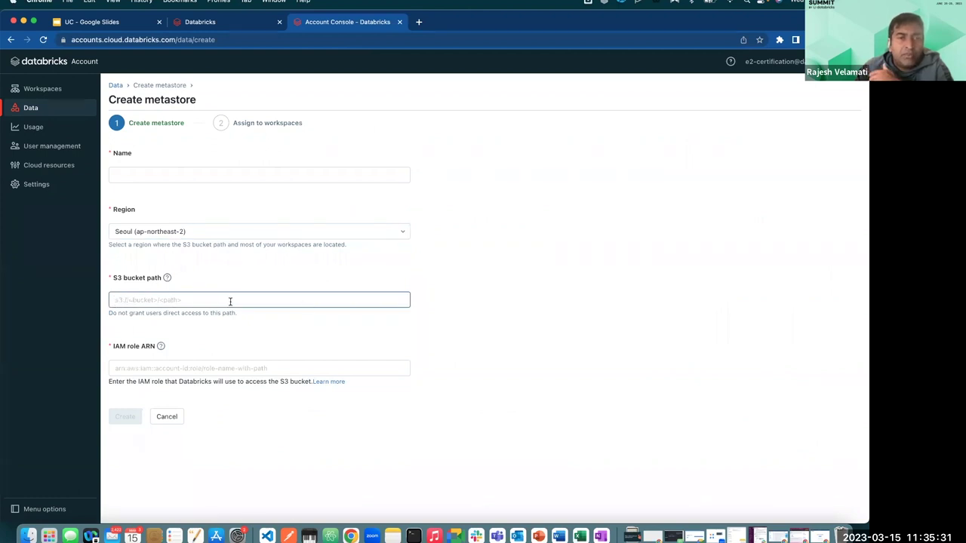
pyautogui.click(274, 370)
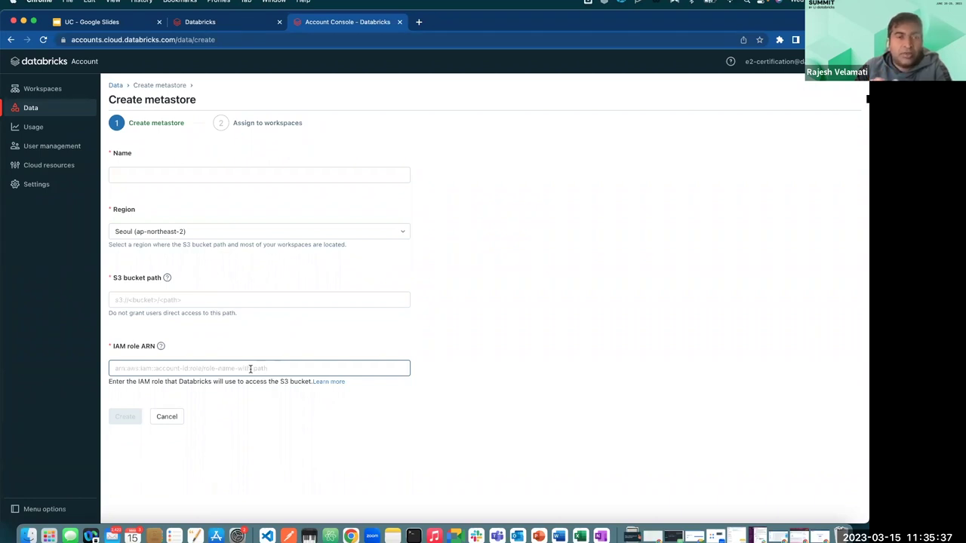
pyautogui.click(118, 356)
pyautogui.click(155, 298)
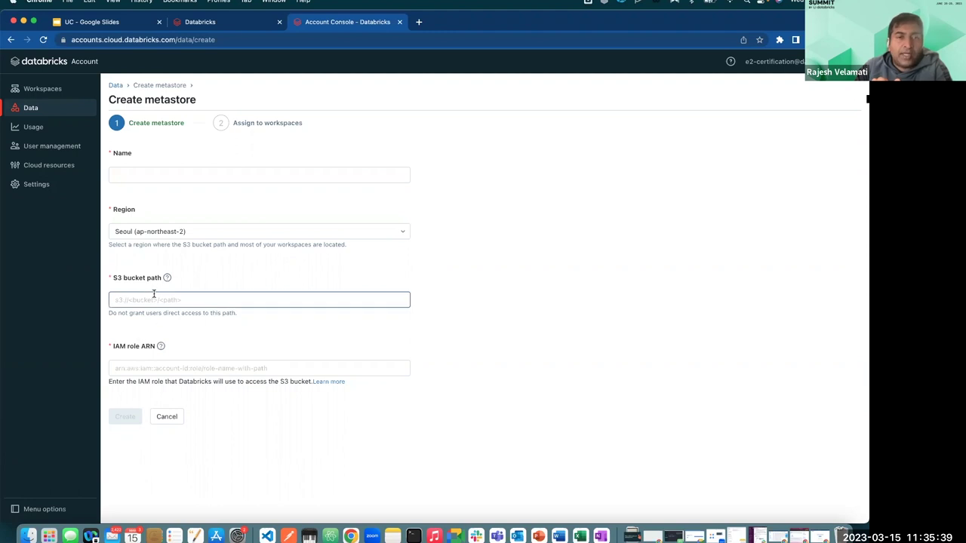
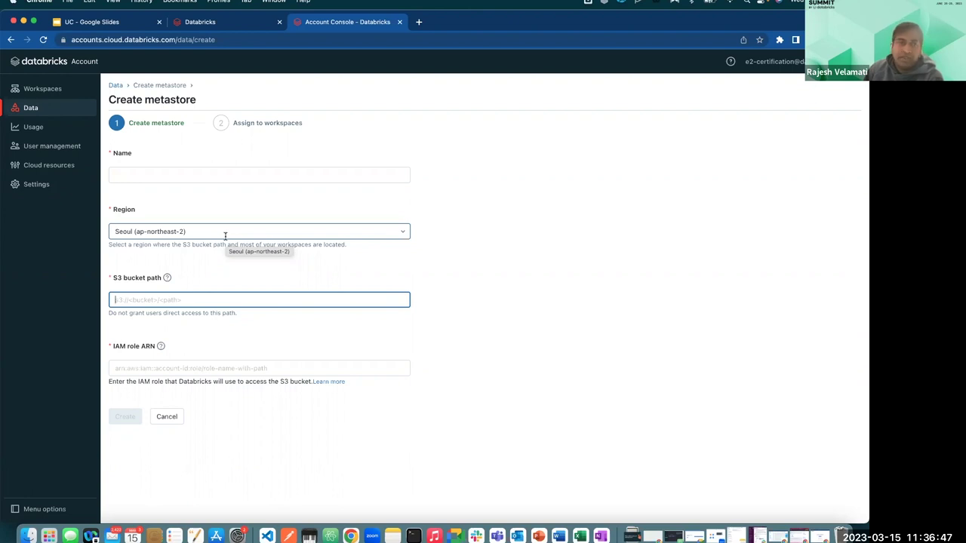
# Step: Leave the Create metastore form for the User management page listing account users
pyautogui.click(51, 146)
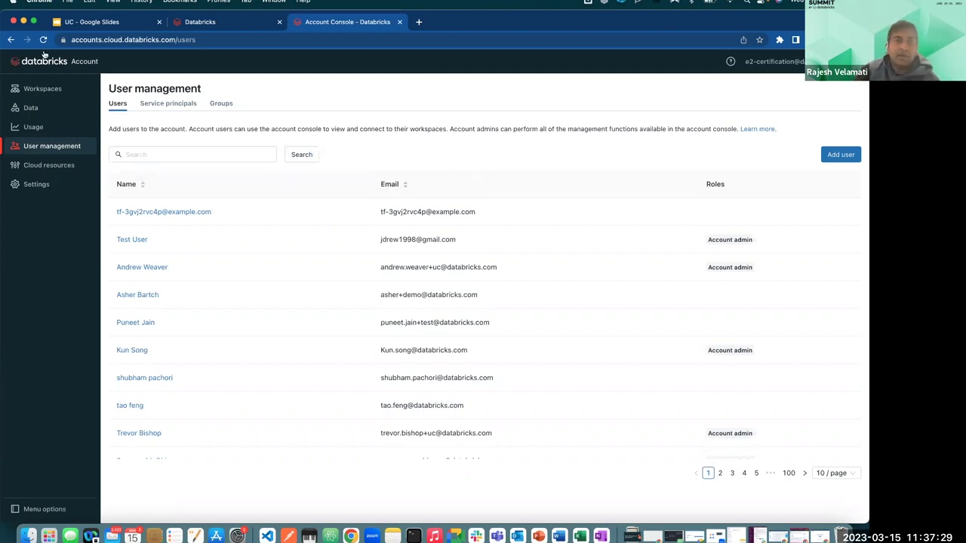
# Step: Review fleet-isolation-workspace-b's configuration, then return to the Data page's Metastores list
pyautogui.click(36, 90)
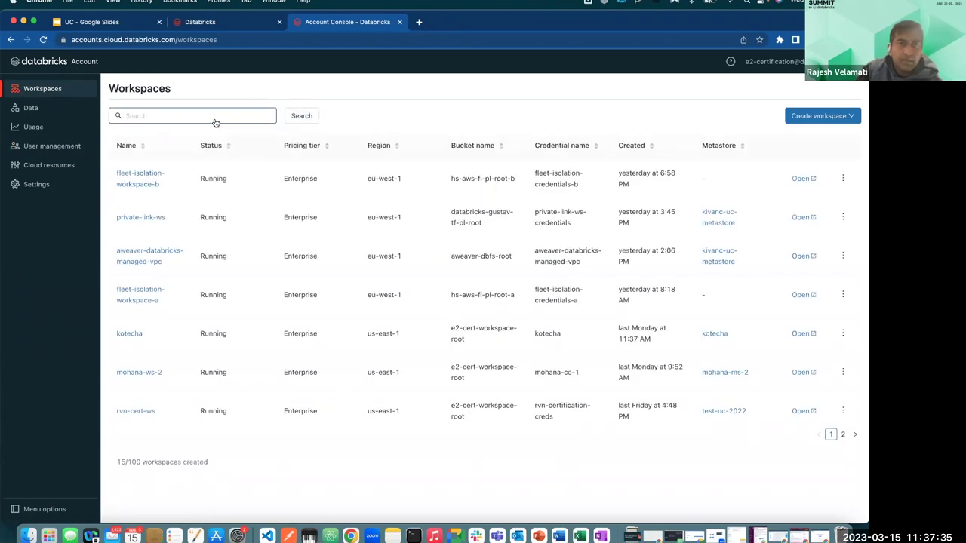
pyautogui.click(129, 184)
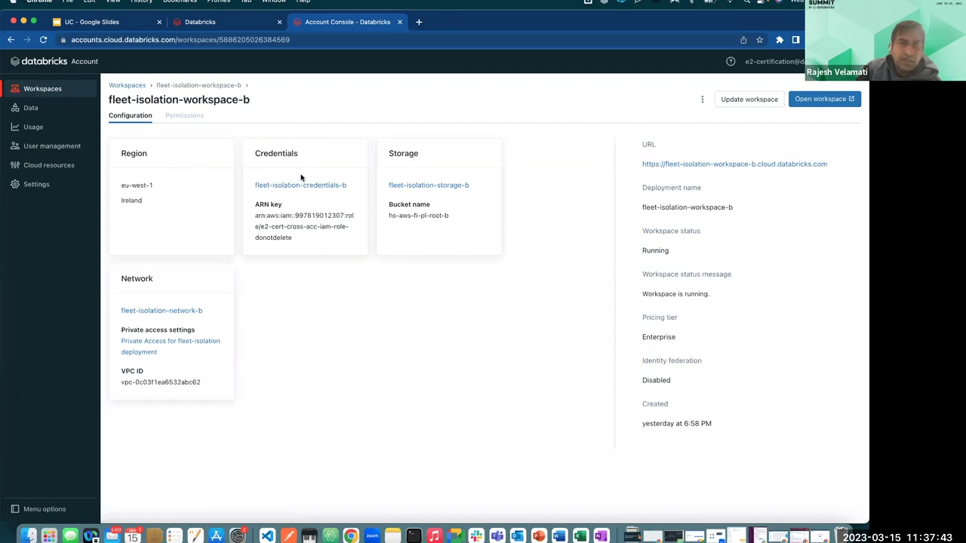
pyautogui.moveTo(186, 118)
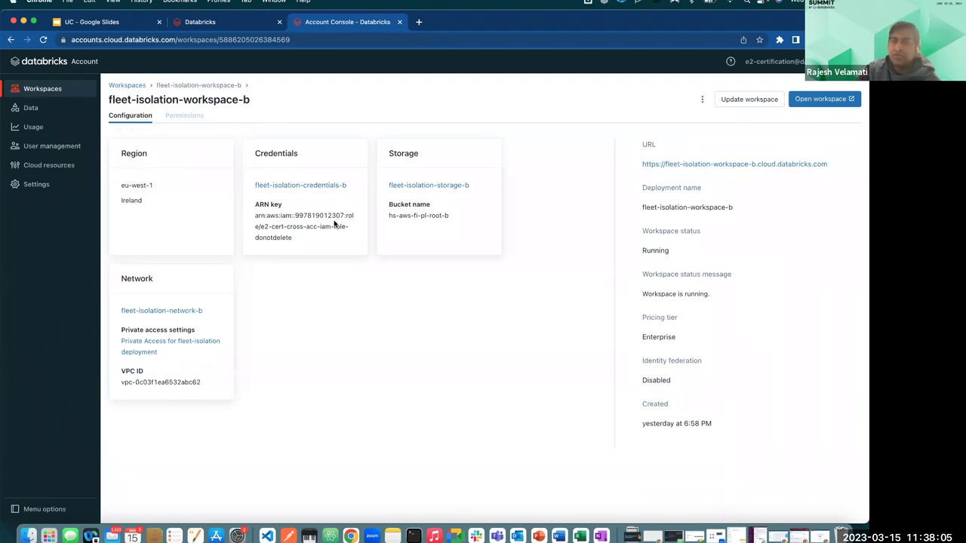
pyautogui.click(28, 109)
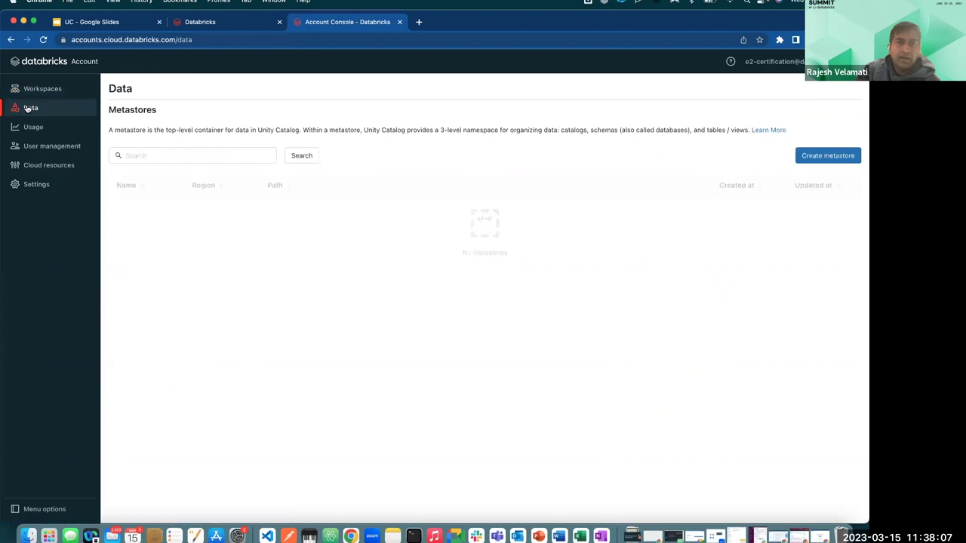
# Step: Show the mohana-ms-2 metastore's Workspaces tab, listing mohana-ws-2 in us-east-1
pyautogui.click(141, 219)
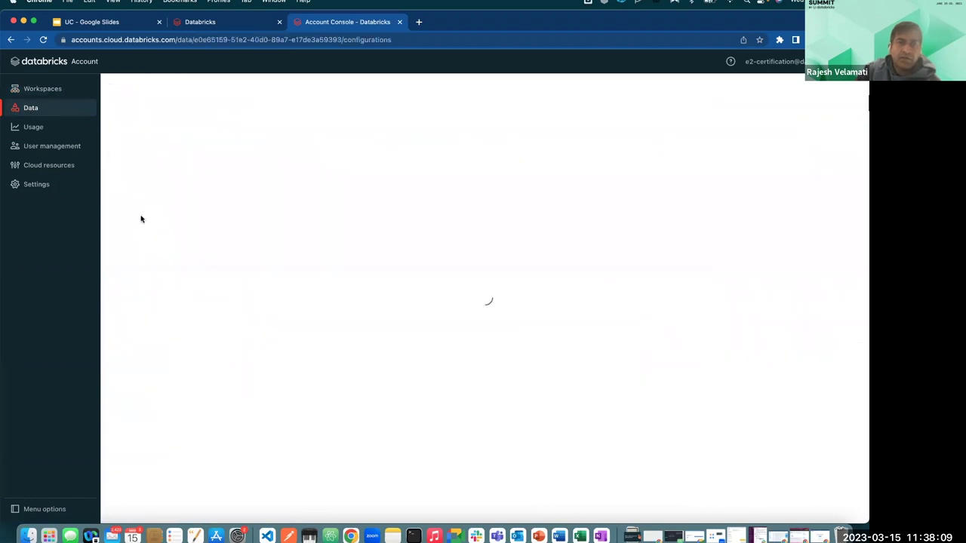
pyautogui.click(190, 117)
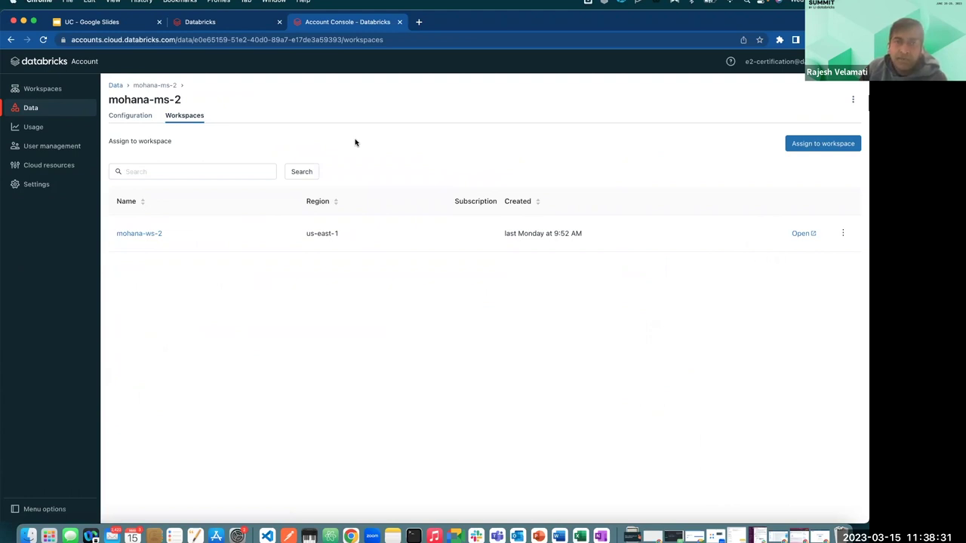
pyautogui.click(91, 22)
pyautogui.press('Right')
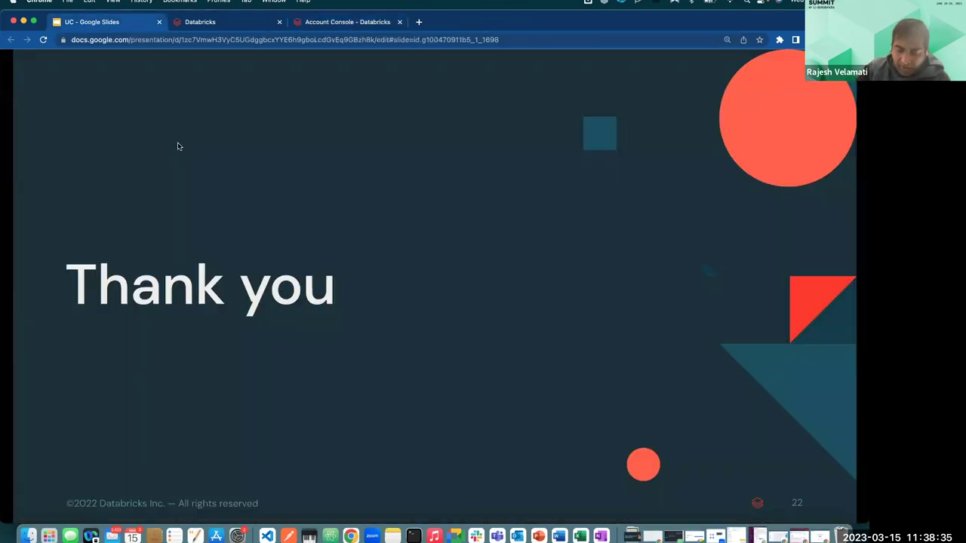
pyautogui.press('Left')
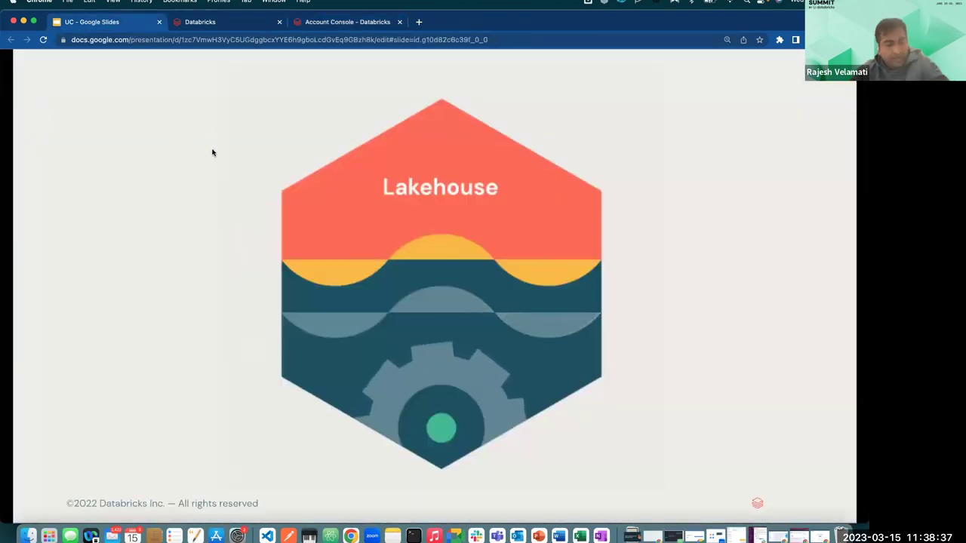
pyautogui.press('Escape')
pyautogui.scroll(10, 60, 292)
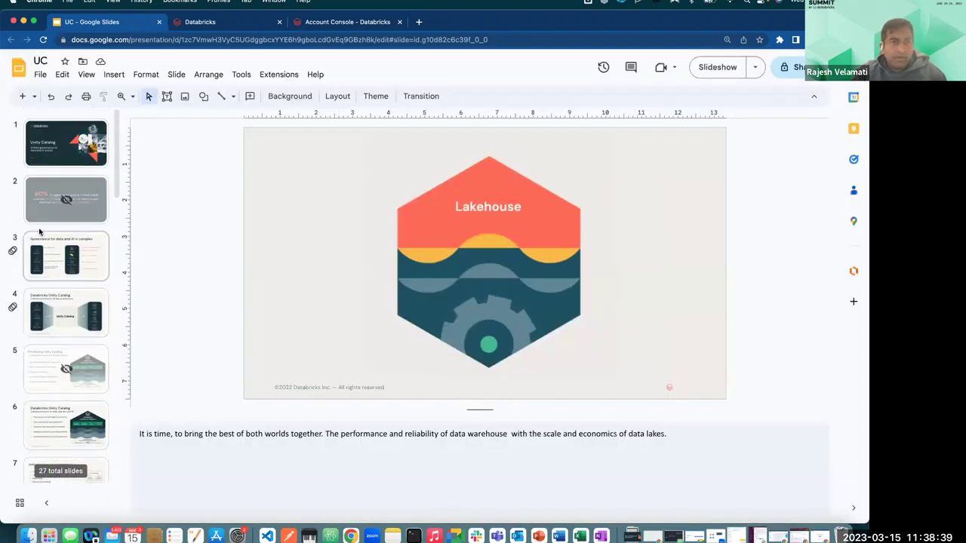
pyautogui.scroll(-5, 60, 292)
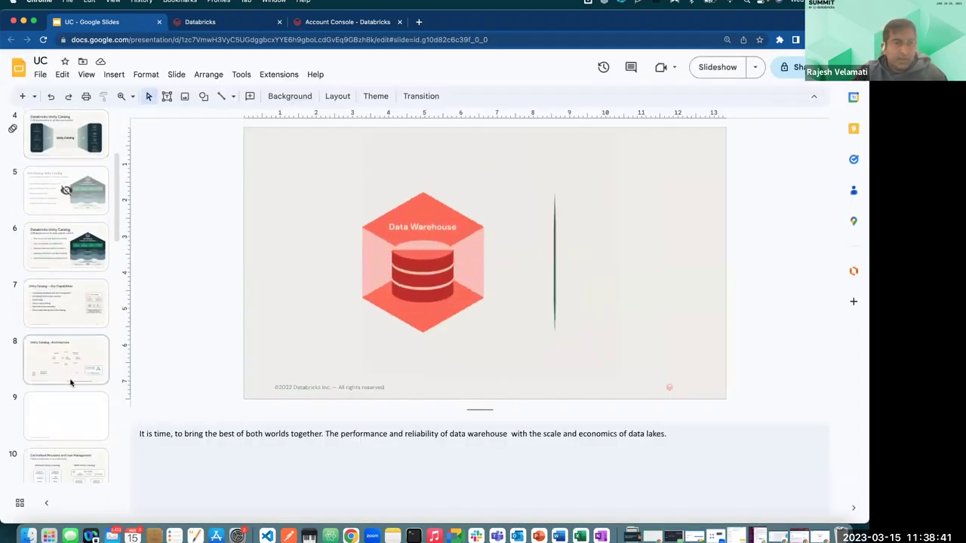
pyautogui.click(66, 416)
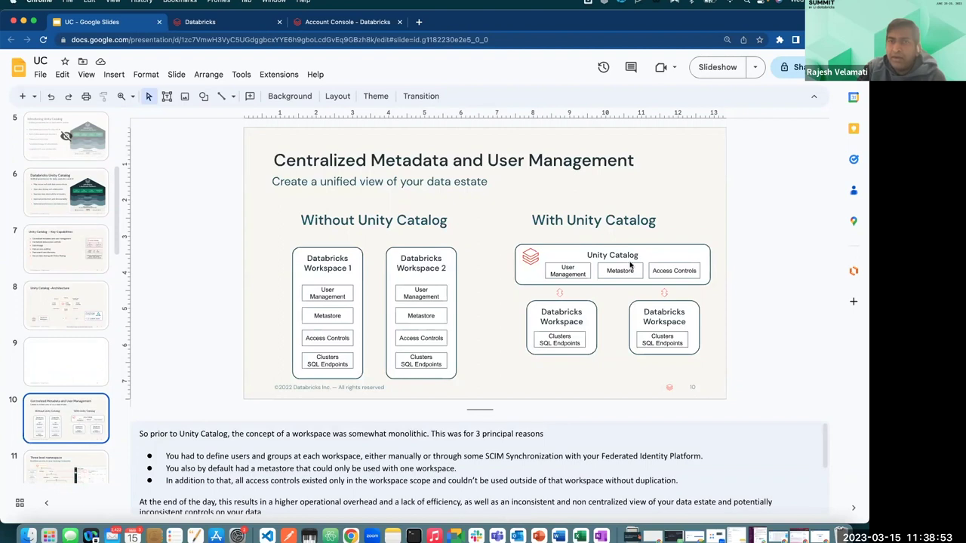
pyautogui.moveTo(719, 28); pyautogui.dragTo(719, 77)
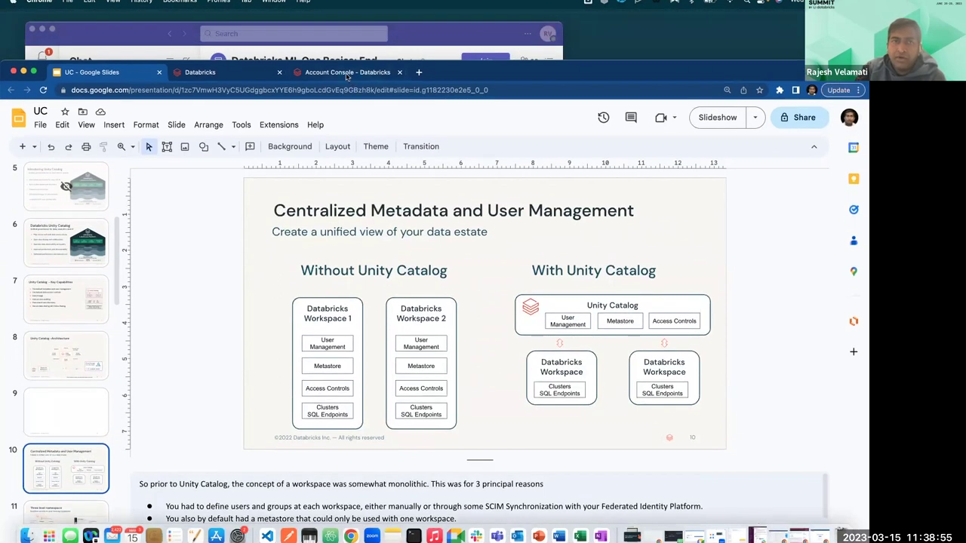
pyautogui.click(347, 72)
pyautogui.moveTo(561, 63); pyautogui.dragTo(567, 17)
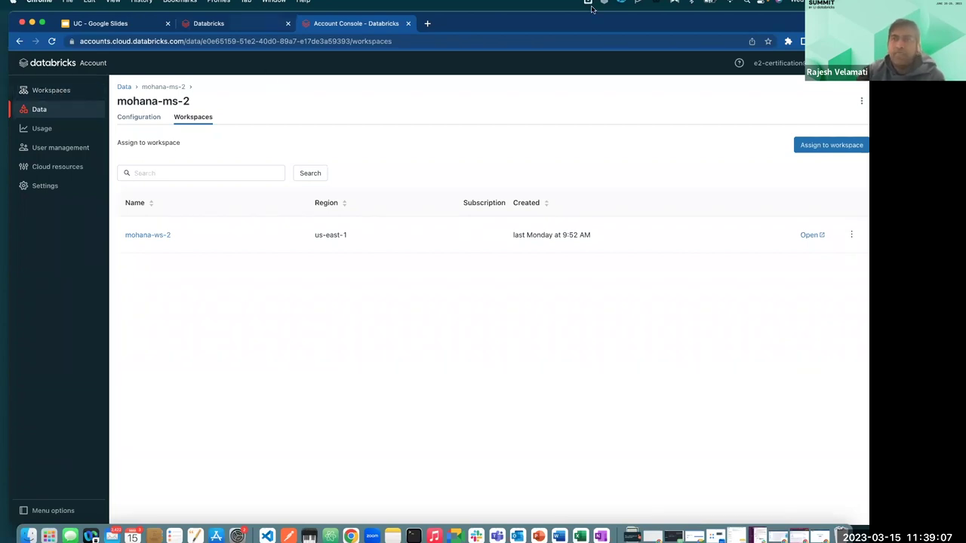
# Step: Switch to the Databricks workspace and browse the home folder, checking 02-External-location
pyautogui.moveTo(726, 23); pyautogui.dragTo(718, 40)
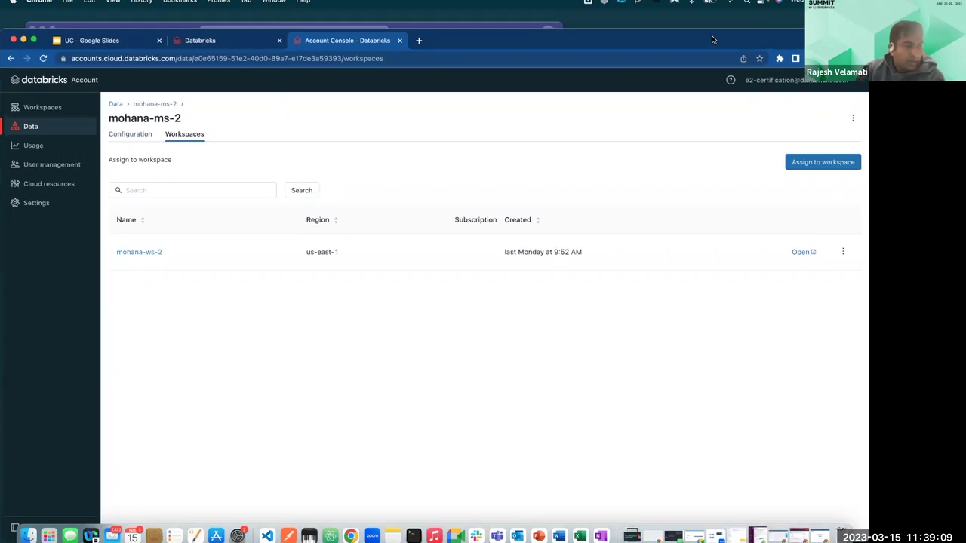
pyautogui.click(208, 45)
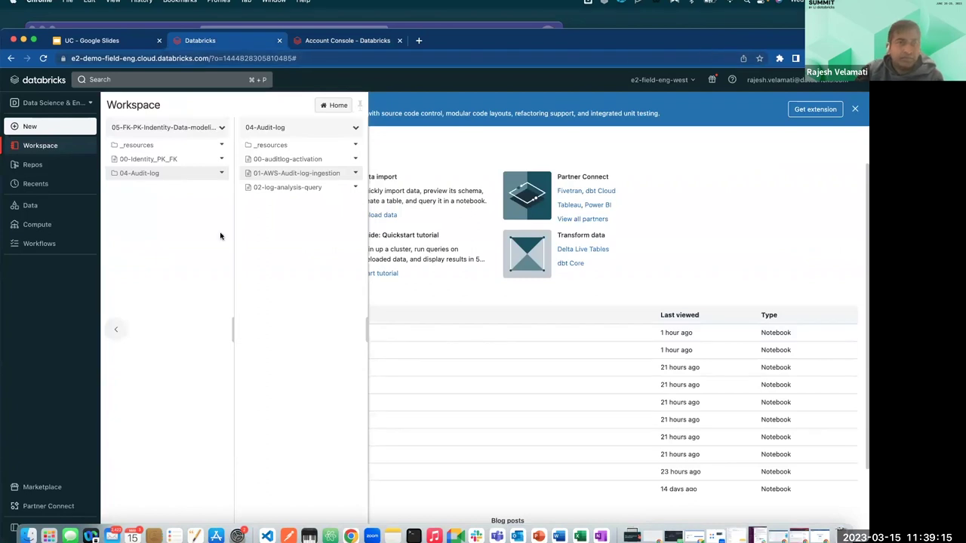
pyautogui.click(115, 329)
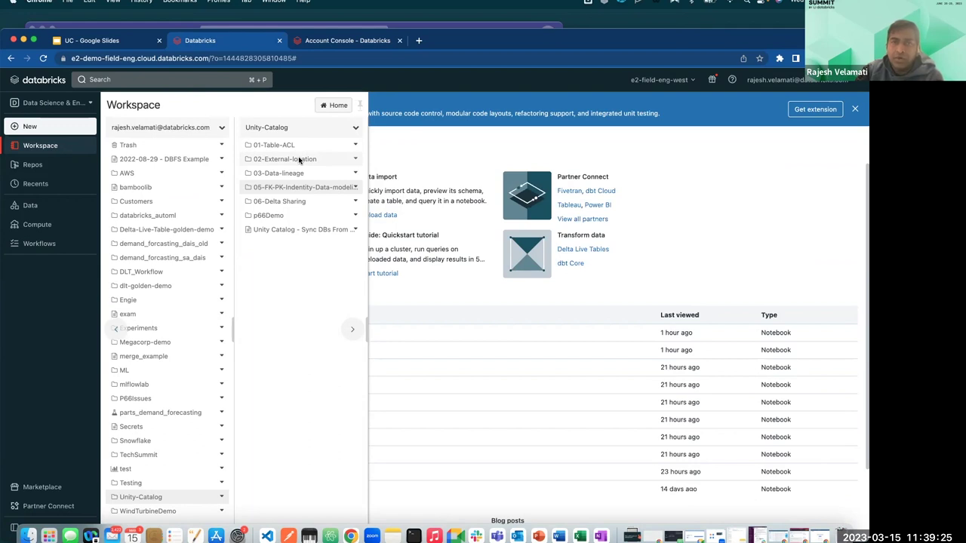
pyautogui.click(299, 159)
pyautogui.click(116, 330)
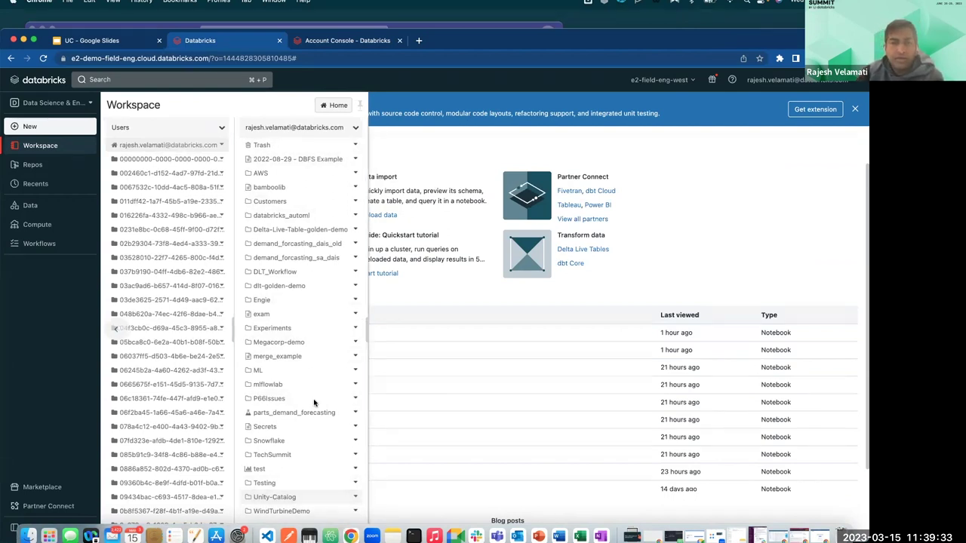
# Step: Open the 00-UC-Table-ACL notebook from Unity-Catalog > 01-Table-ACL
pyautogui.click(280, 496)
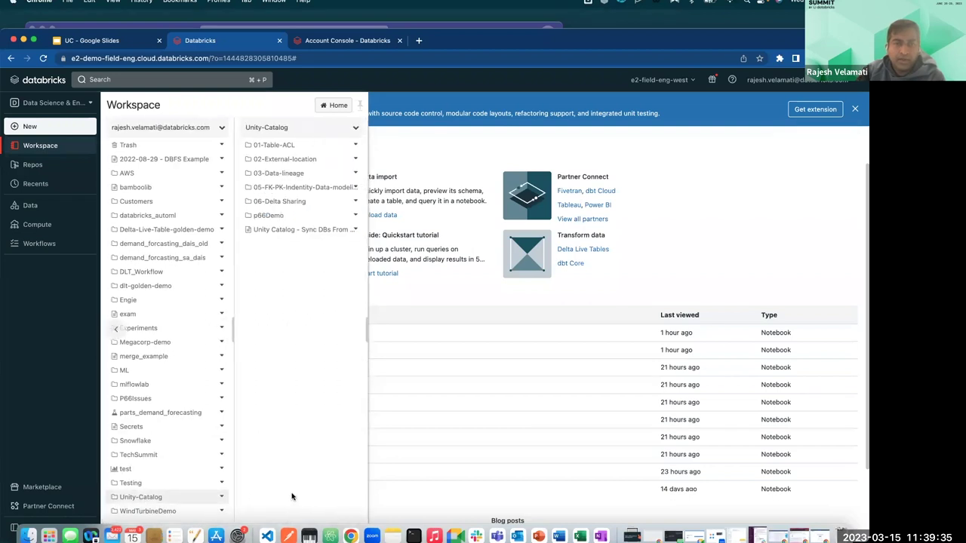
pyautogui.click(283, 145)
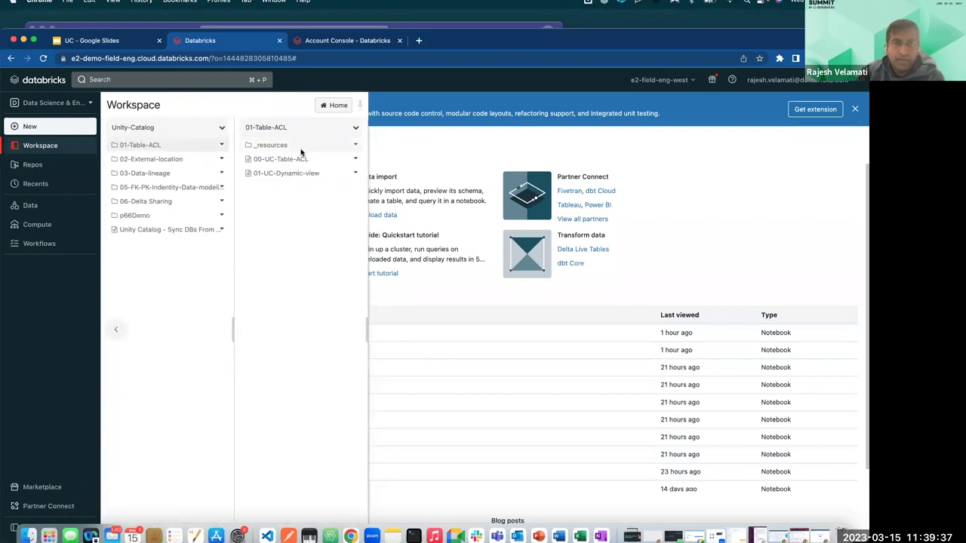
pyautogui.click(288, 159)
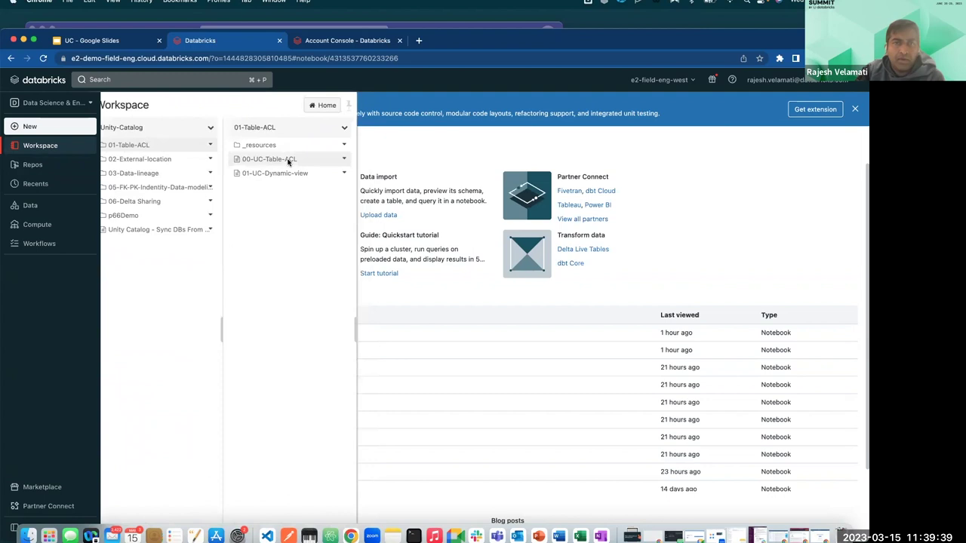
# Step: Scroll down to the GRANT statement in Cmd 9 and highlight it
pyautogui.scroll(-5, 419, 298)
pyautogui.scroll(-20, 422, 298)
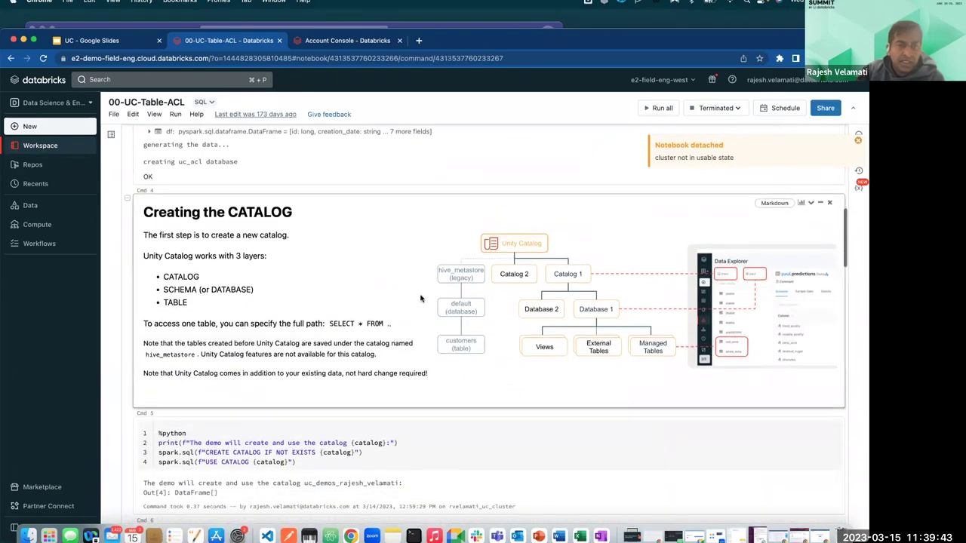
pyautogui.scroll(-1, 421, 298)
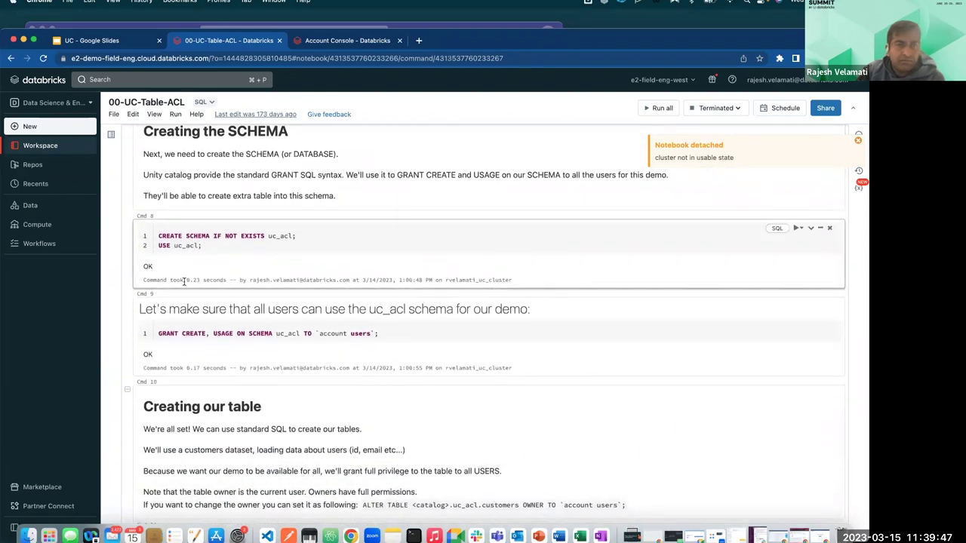
pyautogui.click(166, 325)
pyautogui.tripleClick(165, 325)
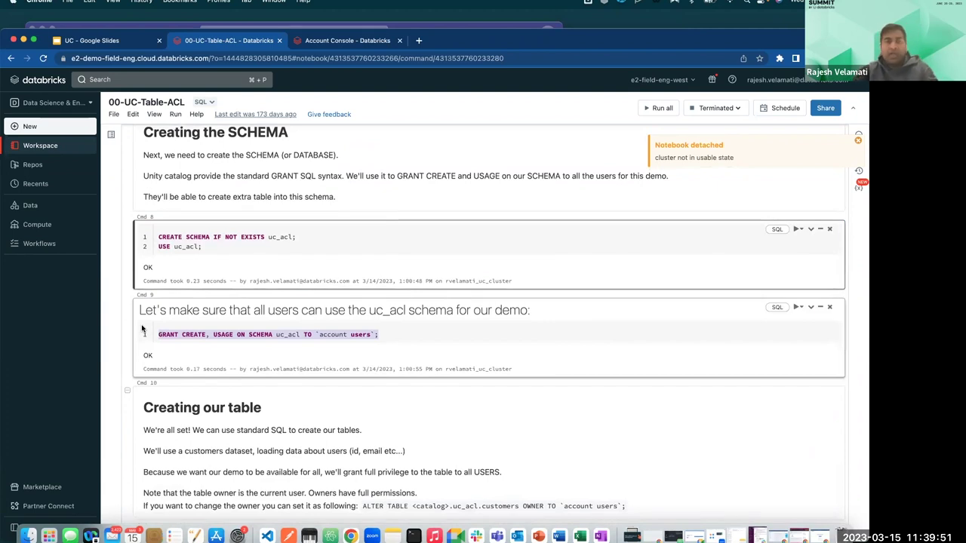
pyautogui.click(155, 334)
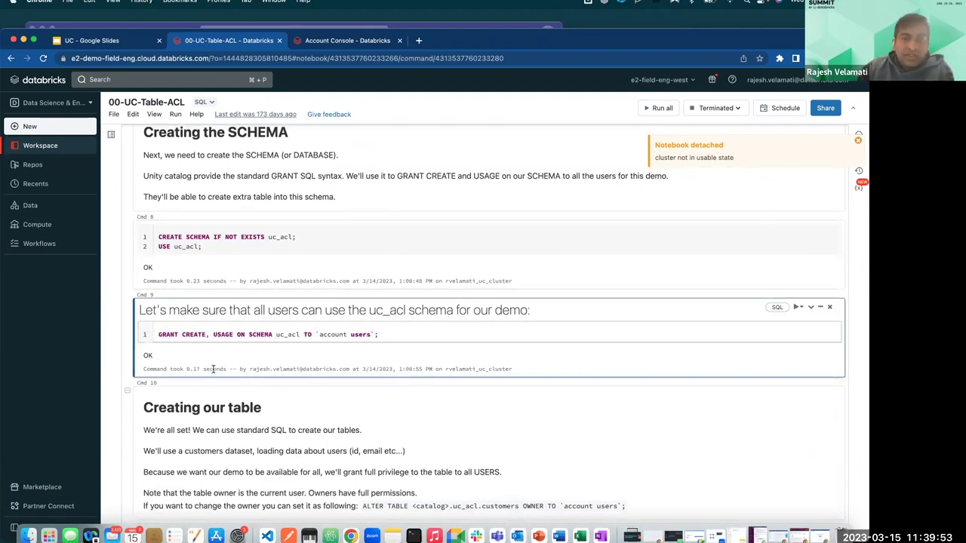
# Step: Highlight the GRANT statement on schema uc_acl
pyautogui.scroll(-2, 214, 369)
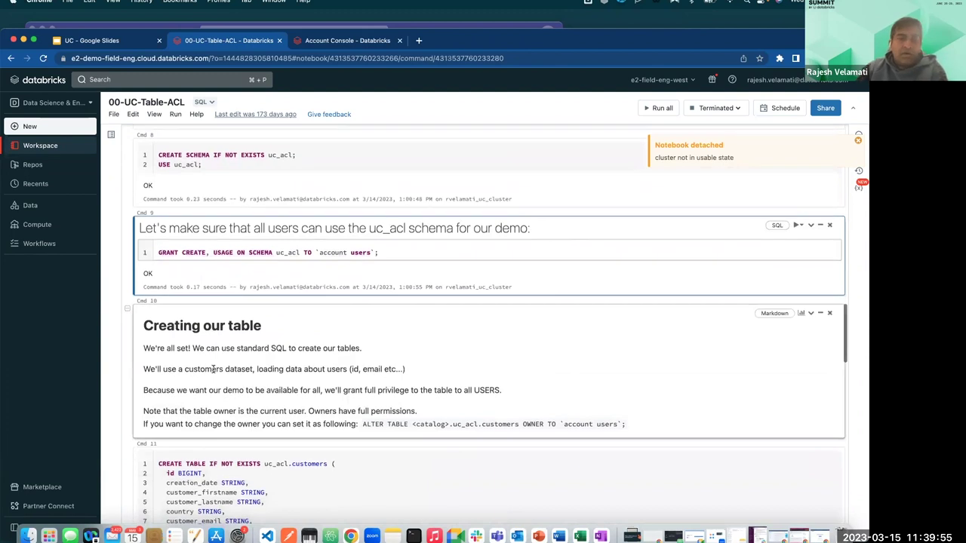
pyautogui.scroll(-5, 312, 371)
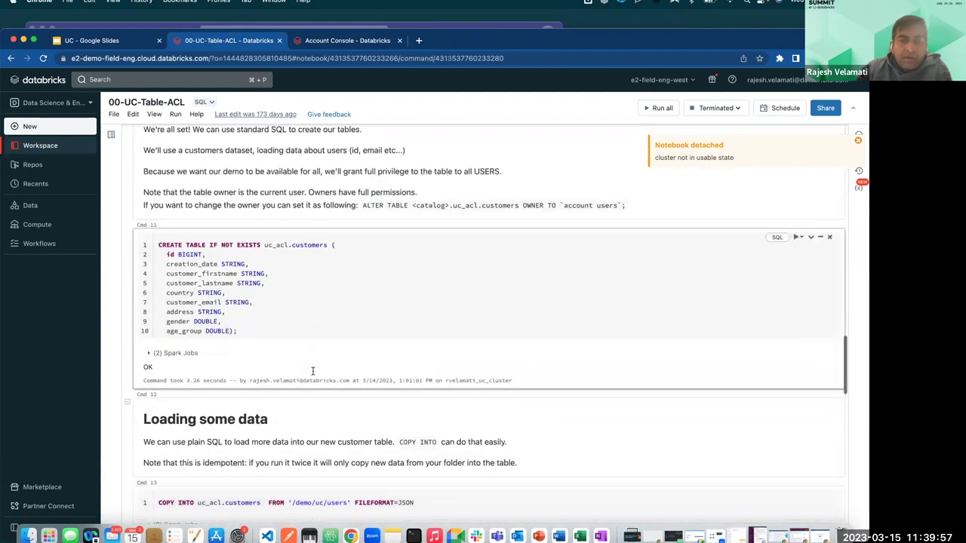
pyautogui.scroll(-2, 313, 370)
pyautogui.scroll(3, 313, 371)
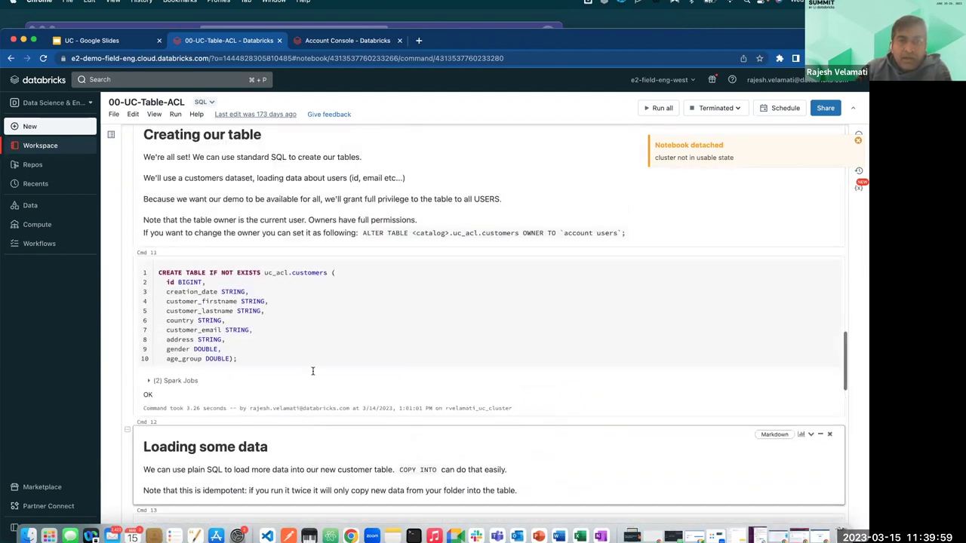
pyautogui.scroll(4, 313, 371)
pyautogui.click(313, 248)
pyautogui.moveTo(389, 215); pyautogui.dragTo(142, 217)
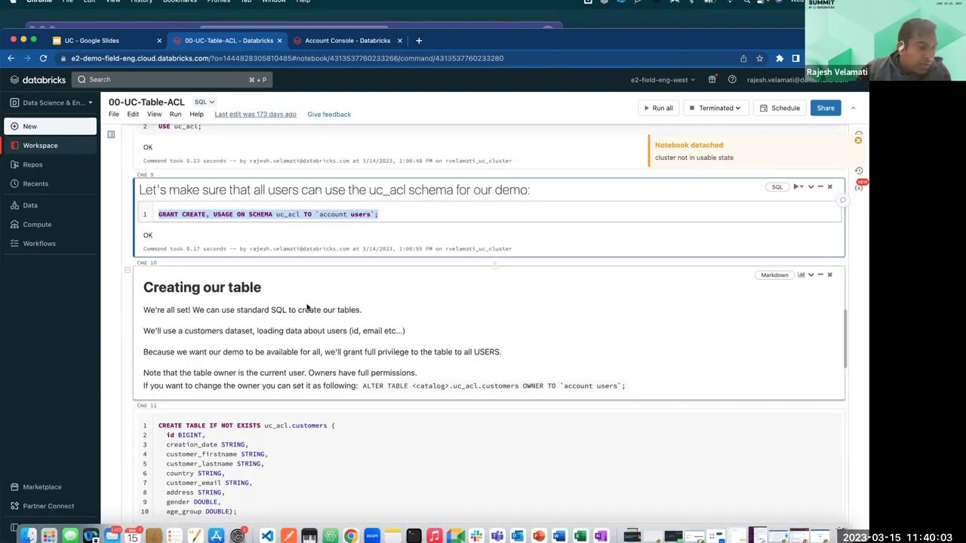
# Step: Scroll to the SHOW GRANTS results: dataengineers MODIFY and SELECT, account users SELECT
pyautogui.scroll(-15, 341, 347)
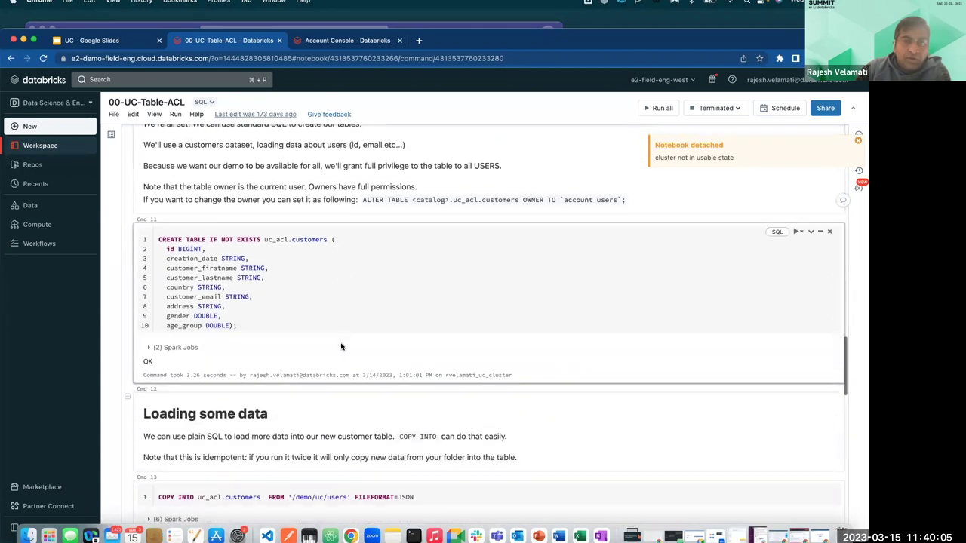
pyautogui.scroll(-6, 341, 346)
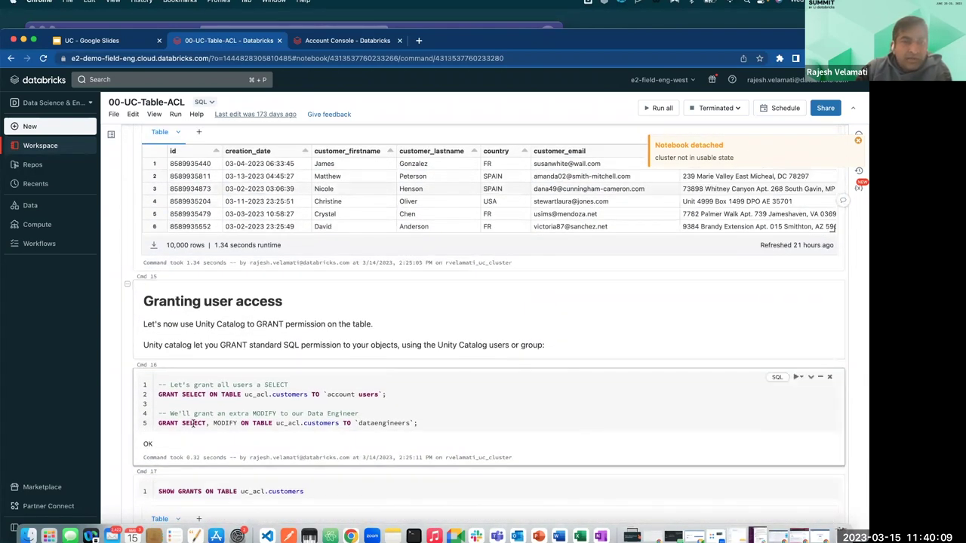
pyautogui.scroll(-3, 269, 419)
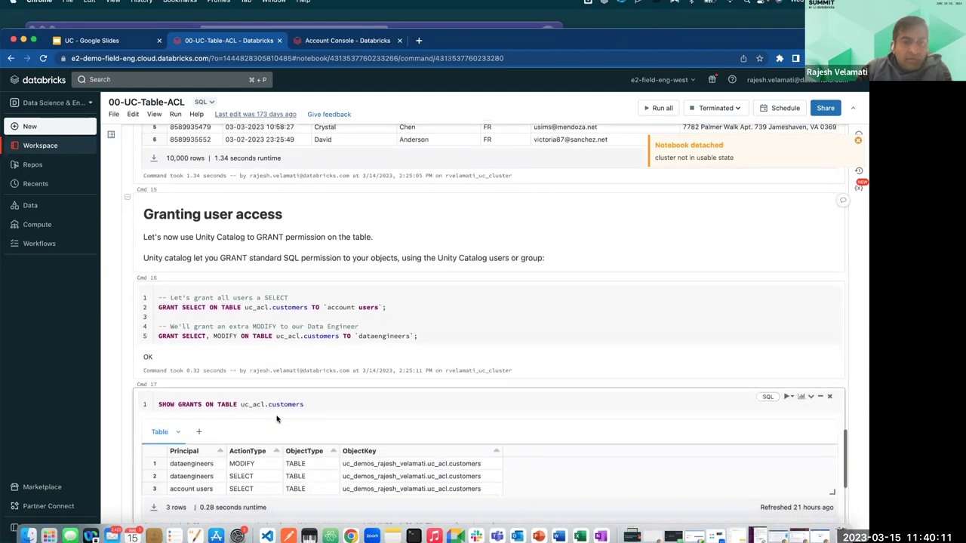
pyautogui.scroll(-1, 215, 410)
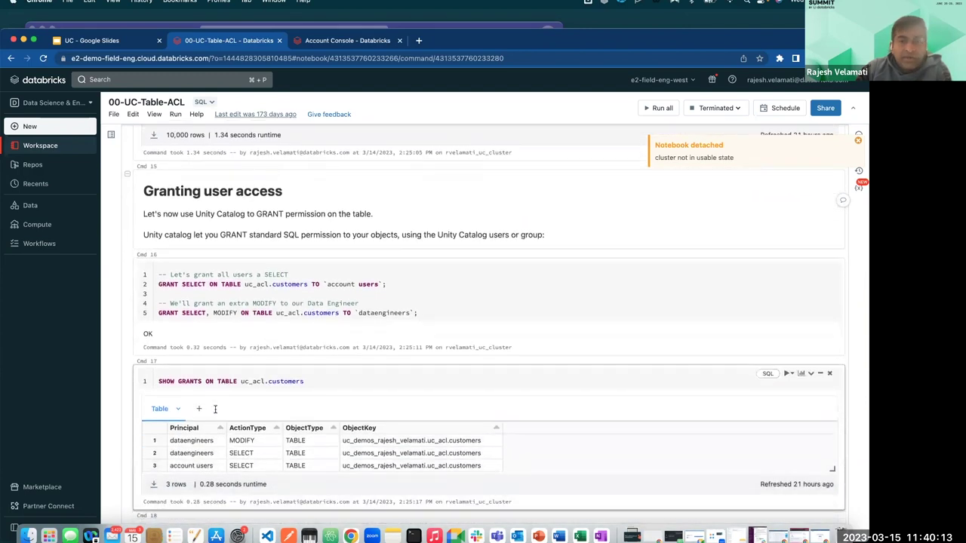
pyautogui.click(31, 206)
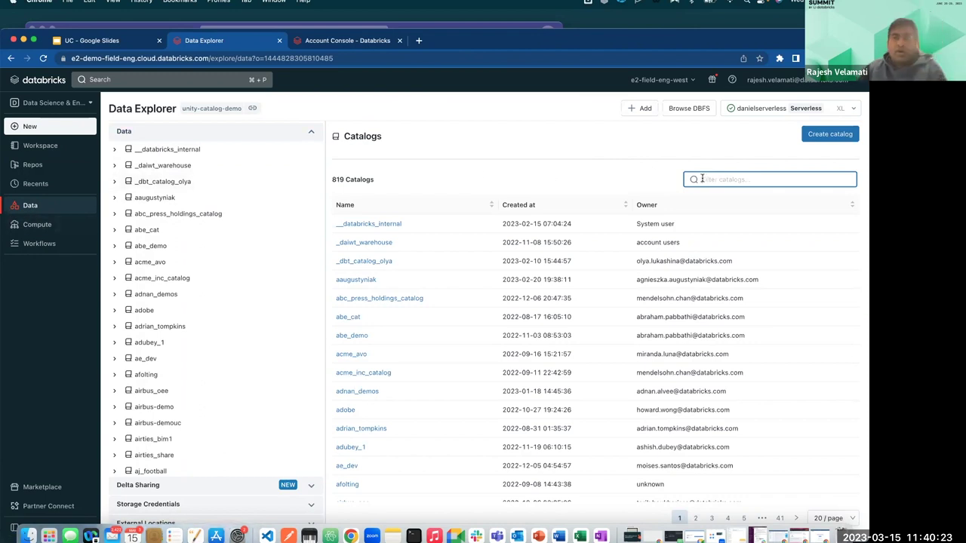
pyautogui.write('vela')
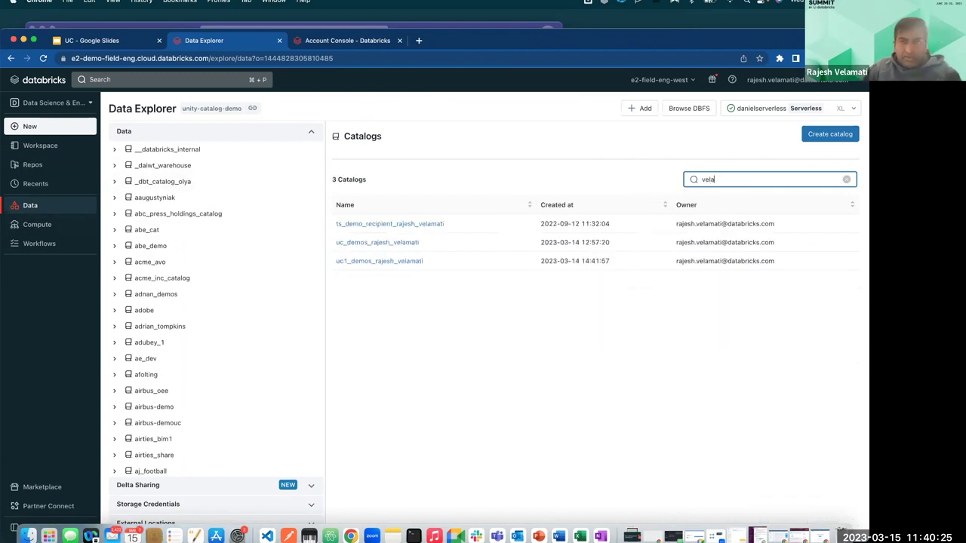
pyautogui.click(404, 243)
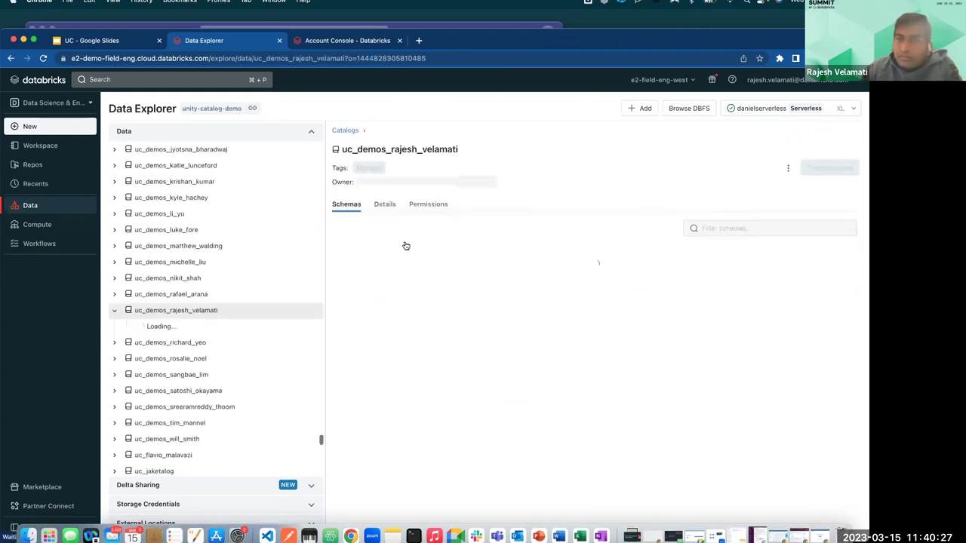
pyautogui.click(440, 204)
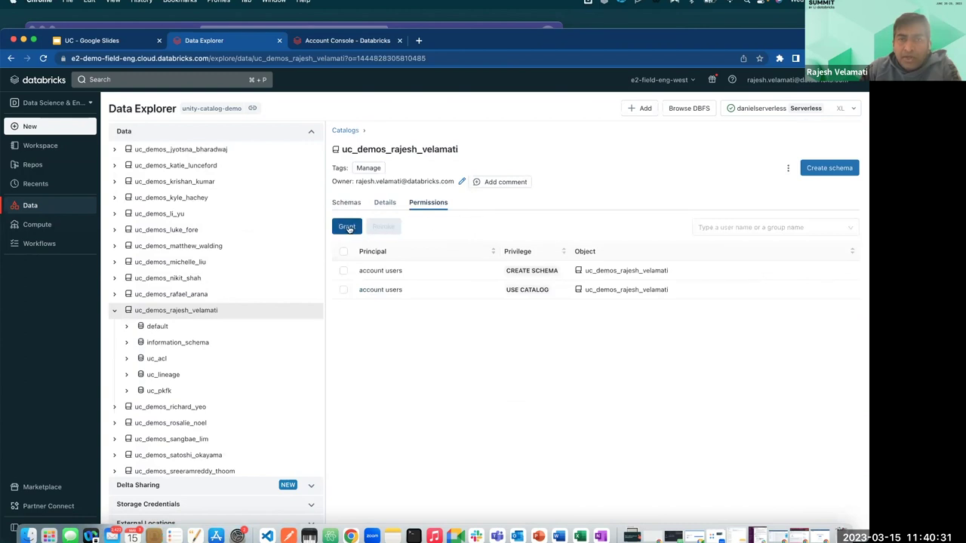
pyautogui.click(347, 226)
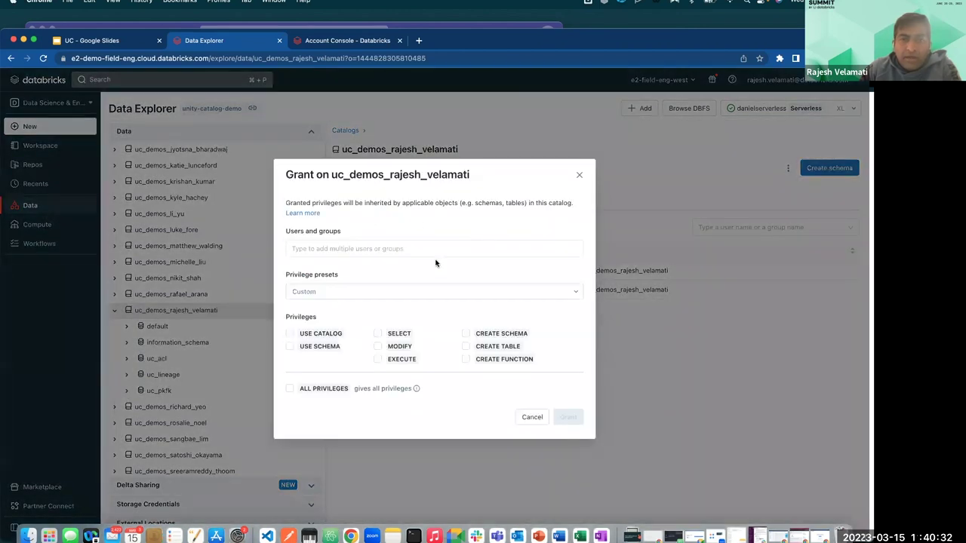
pyautogui.click(347, 249)
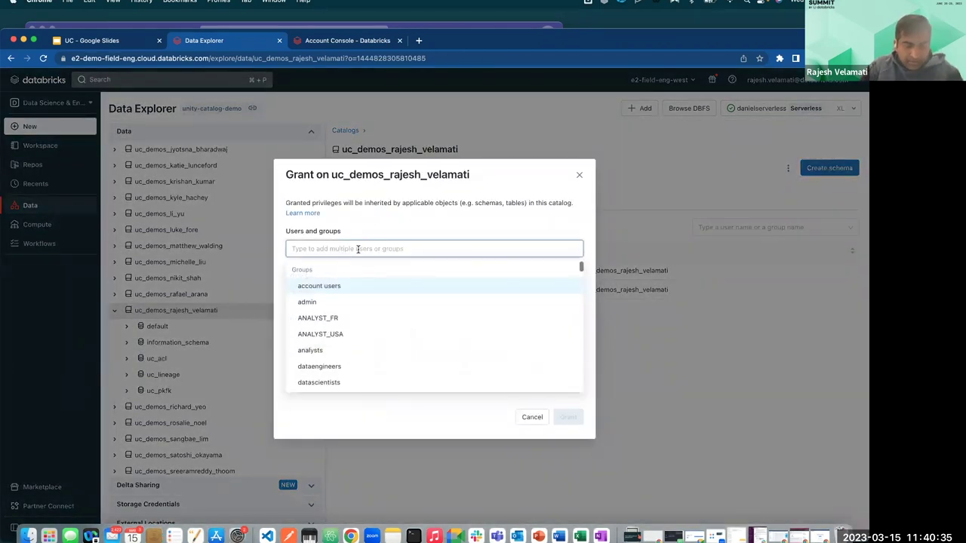
pyautogui.write('stepa')
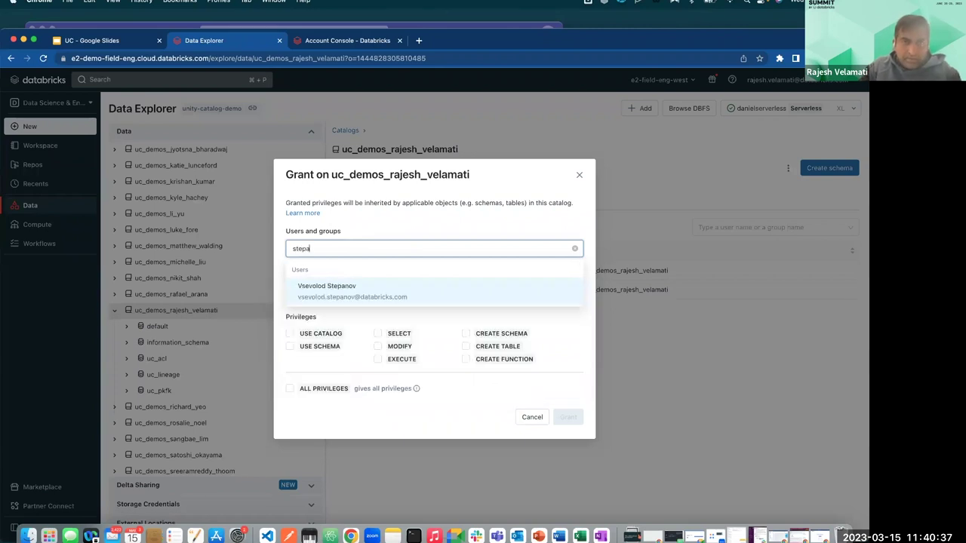
pyautogui.press('super+bracketleft')
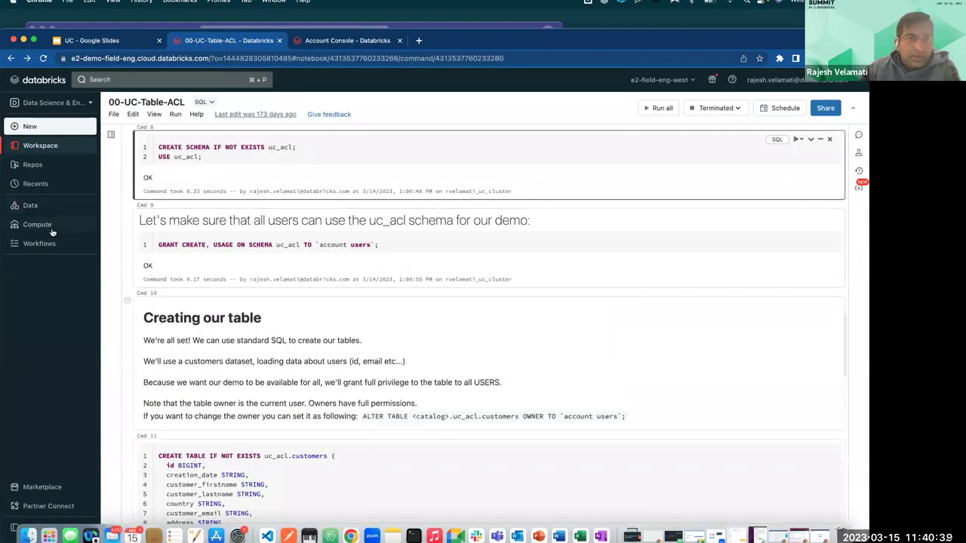
# Step: Filter catalogs by 'vela' and start a grant on uc_demos_rajesh_velamati's Permissions
pyautogui.click(32, 206)
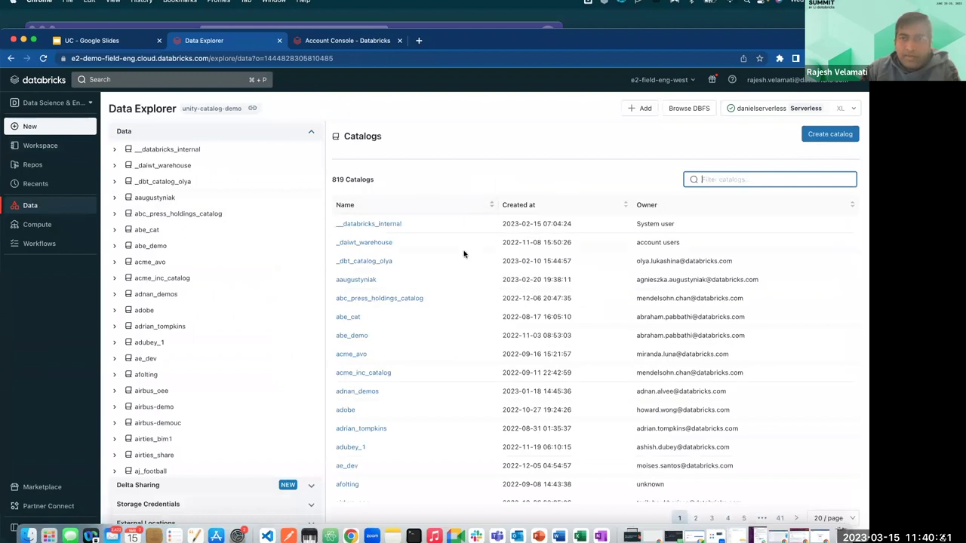
pyautogui.write('vela')
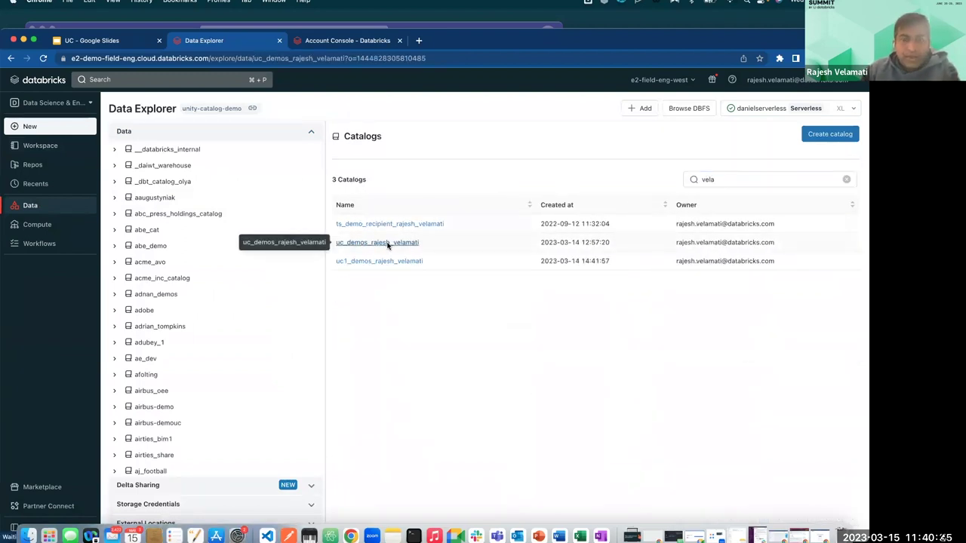
pyautogui.click(388, 246)
pyautogui.click(428, 204)
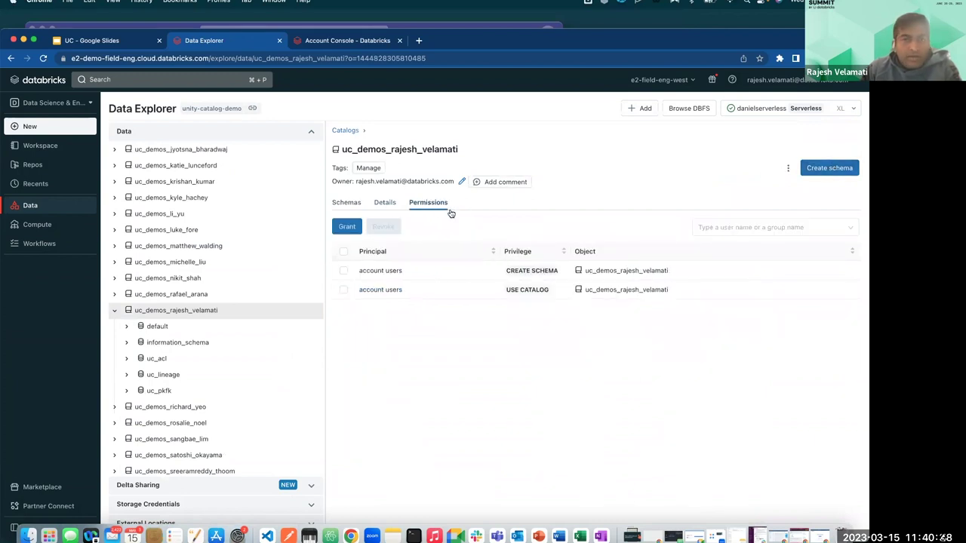
pyautogui.click(347, 228)
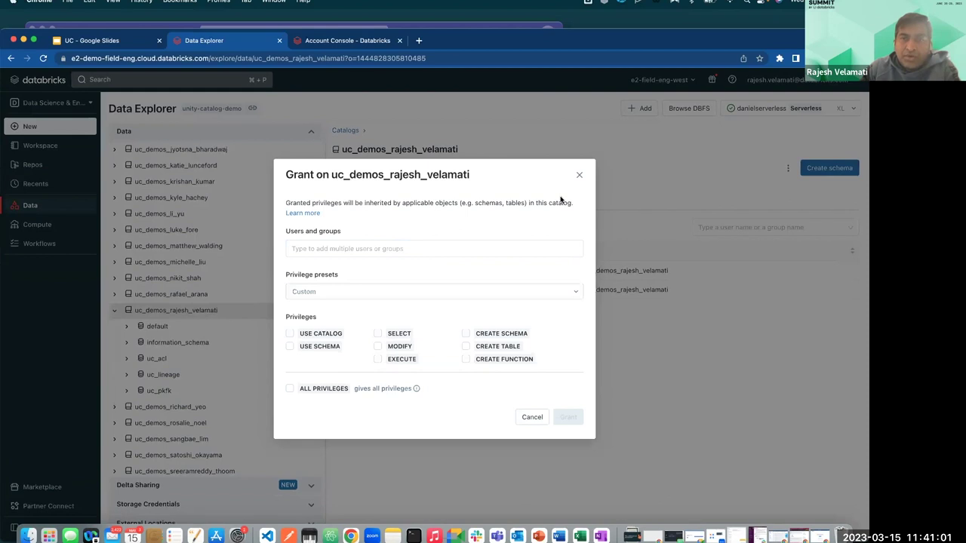
# Step: Cancel the grant, view the catalog's Details, then return to the Catalogs list
pyautogui.click(579, 176)
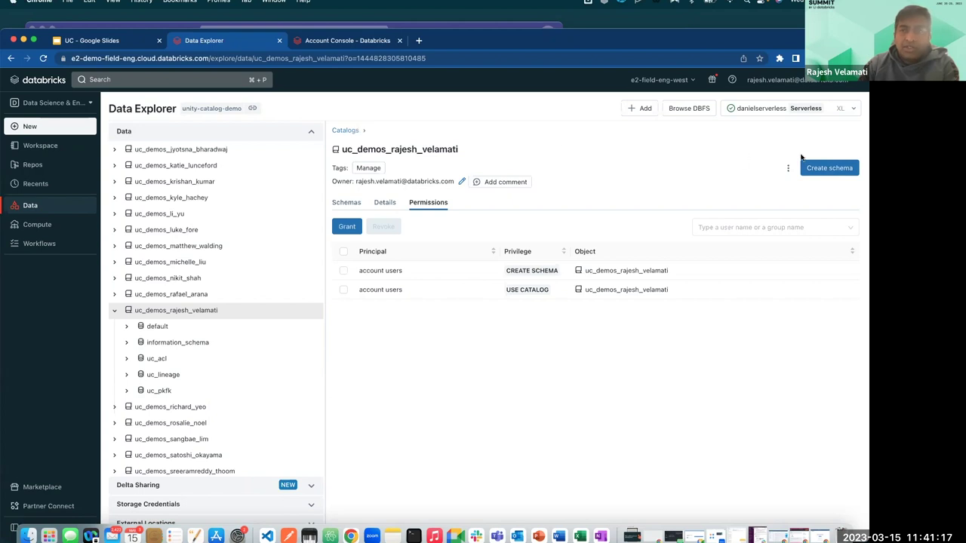
pyautogui.click(385, 204)
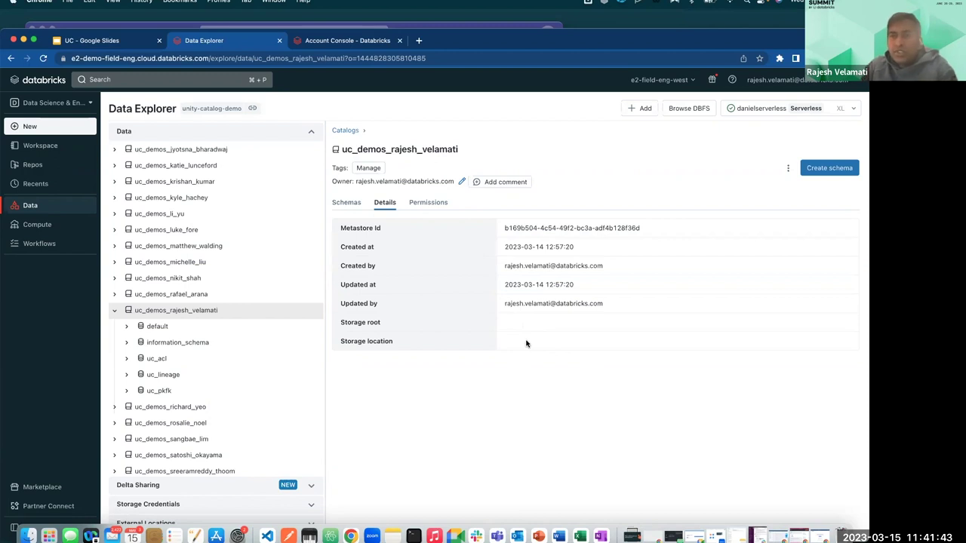
pyautogui.click(348, 132)
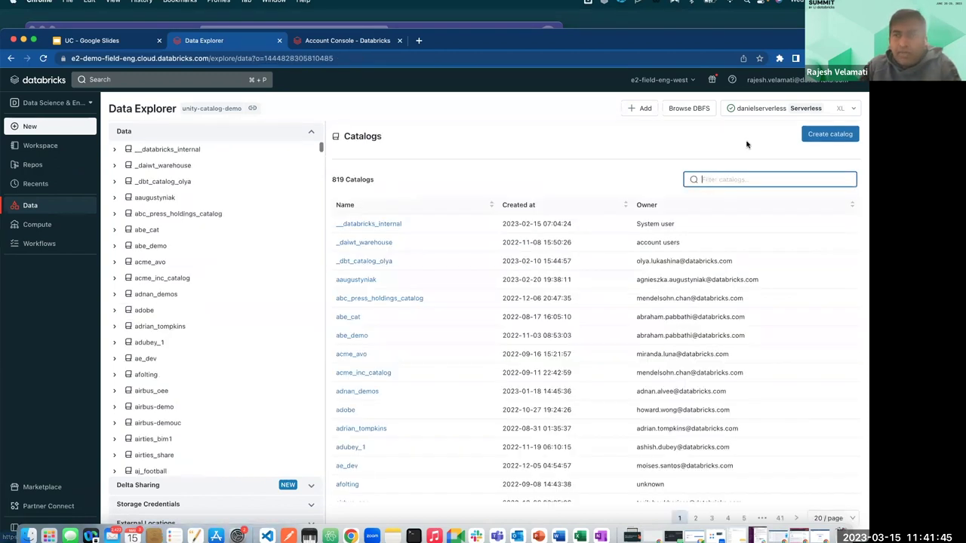
pyautogui.click(830, 138)
pyautogui.click(357, 254)
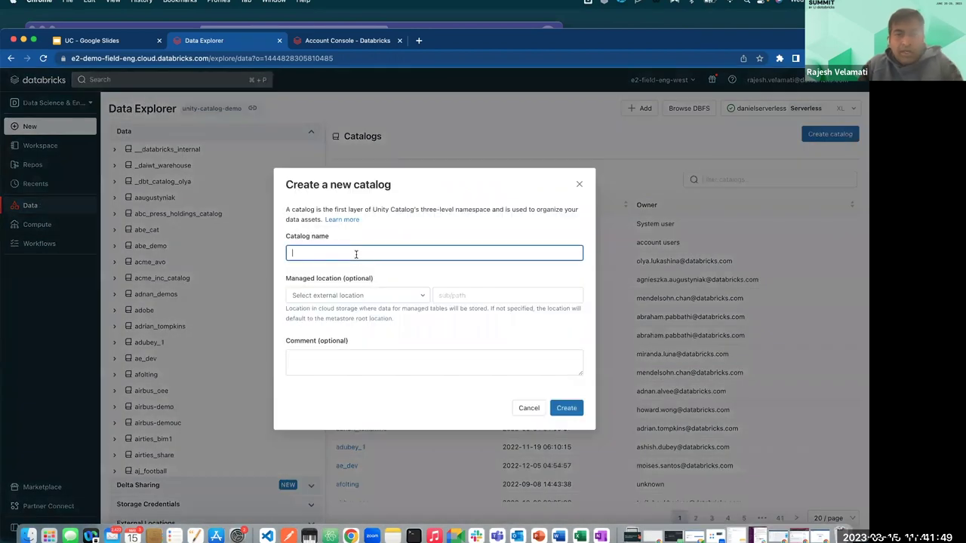
pyautogui.write('wbdfjhdw')
pyautogui.click(414, 295)
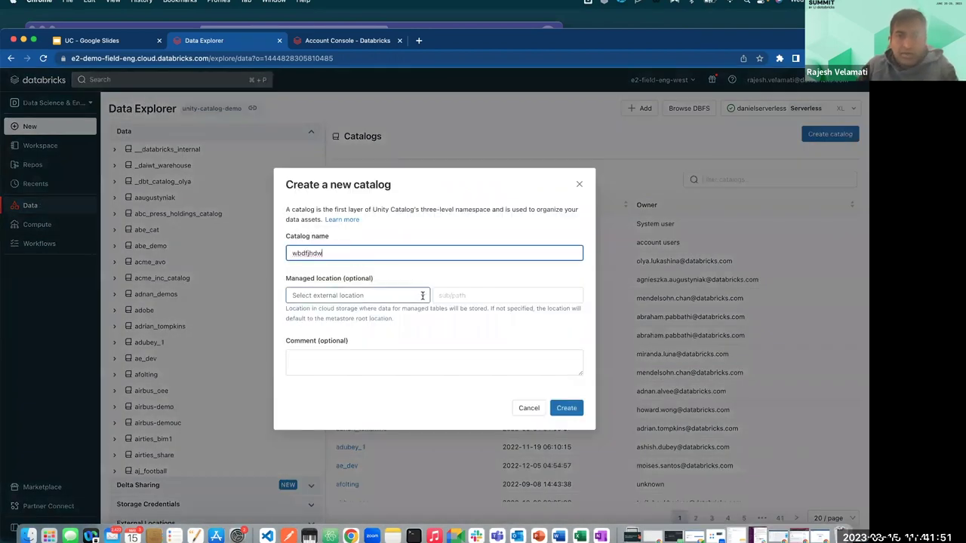
pyautogui.click(458, 271)
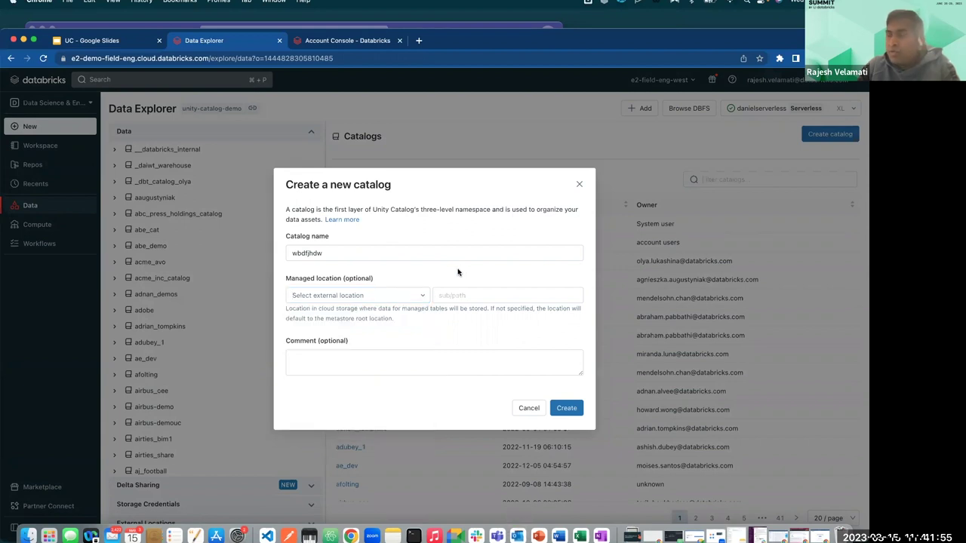
pyautogui.click(466, 294)
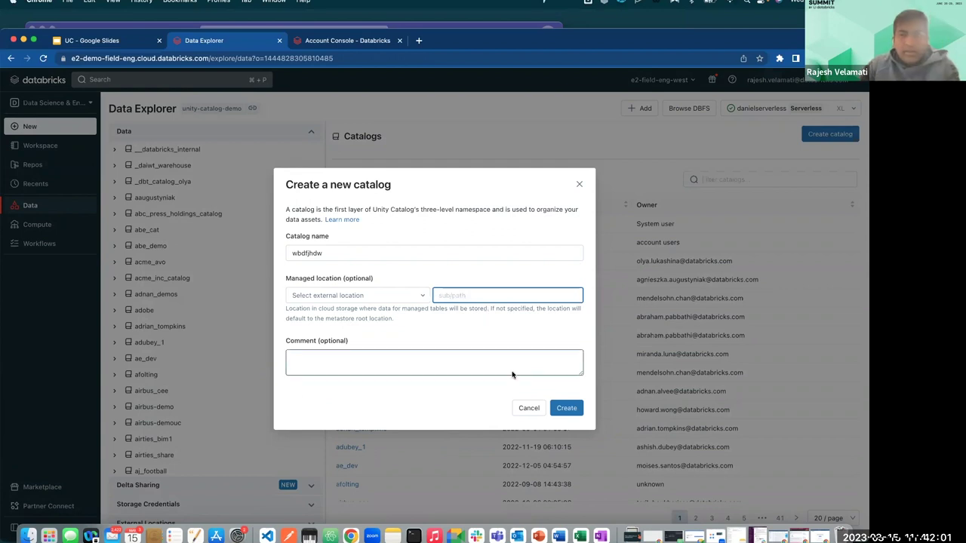
pyautogui.click(529, 407)
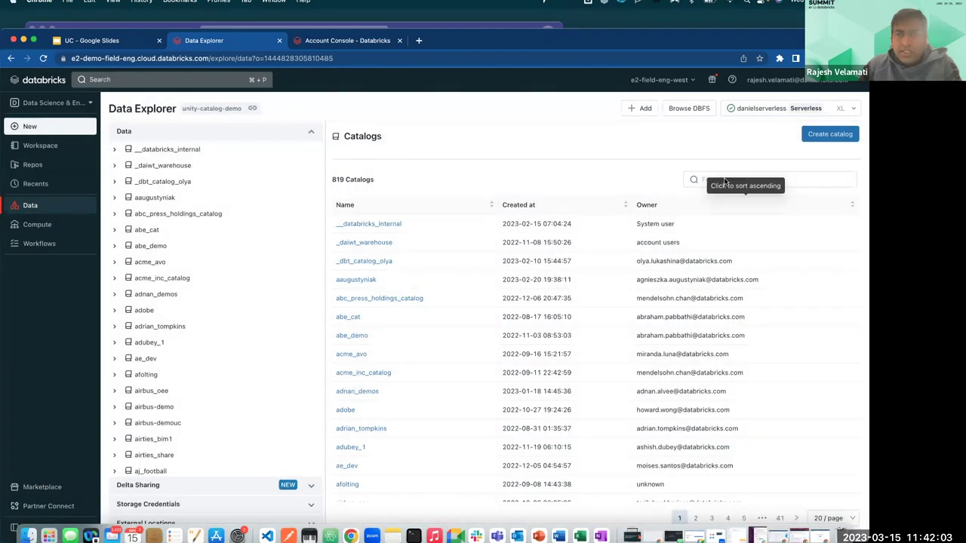
# Step: Filter catalogs by 'velam' and open the matching uc_demos catalog
pyautogui.click(815, 179)
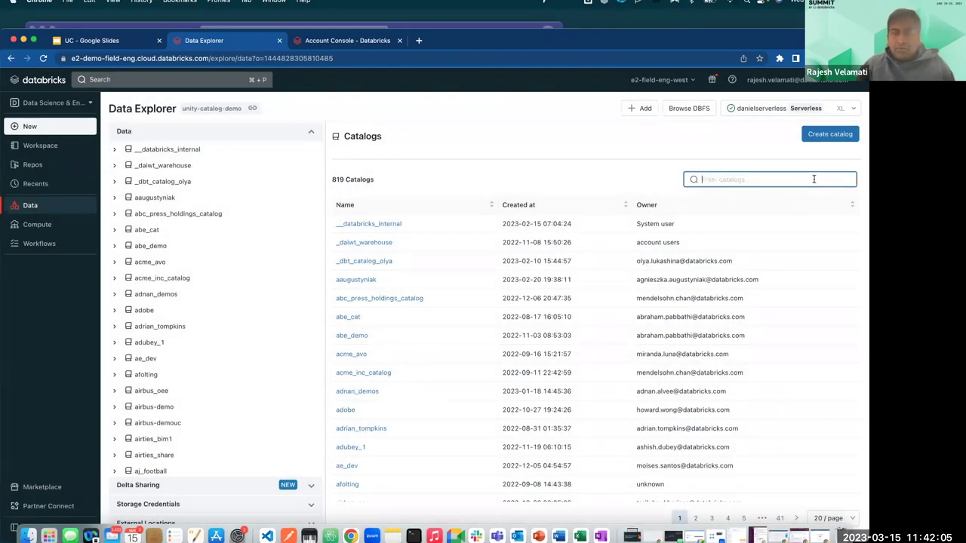
pyautogui.write('velamt')
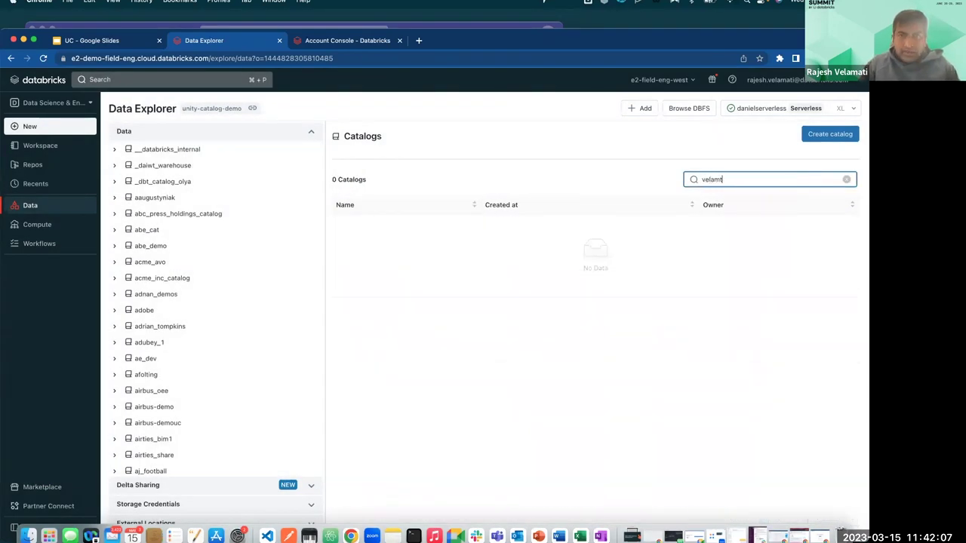
pyautogui.press('BackSpace')
pyautogui.press('BackSpace')
pyautogui.press('BackSpace')
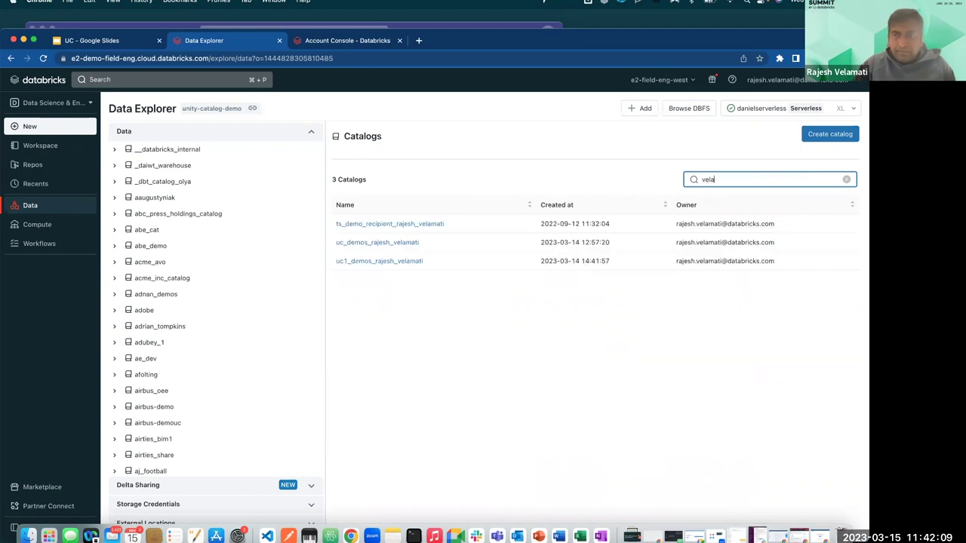
pyautogui.click(378, 242)
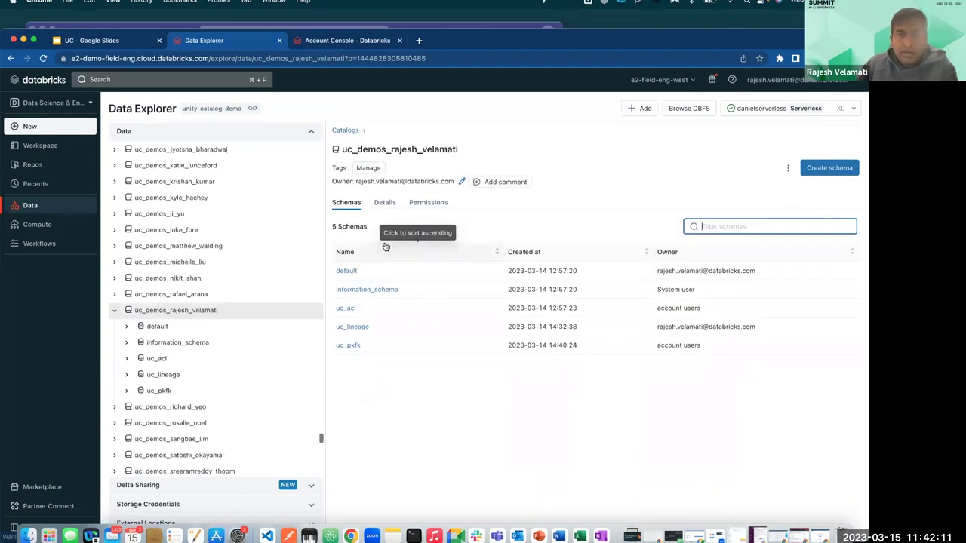
# Step: Browse information_schema's 19 tables, then return to the catalog's five schemas
pyautogui.click(376, 290)
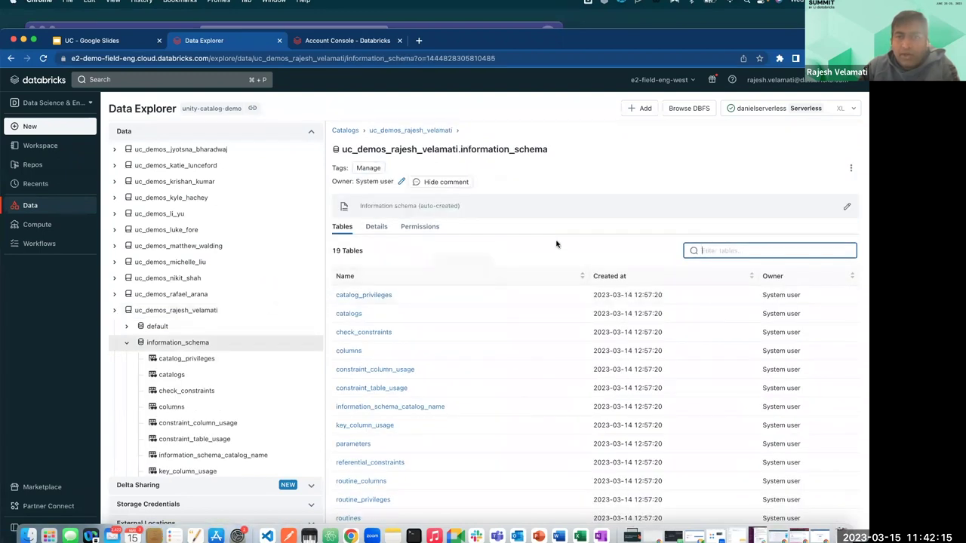
pyautogui.scroll(-1, 556, 245)
pyautogui.scroll(-2, 556, 245)
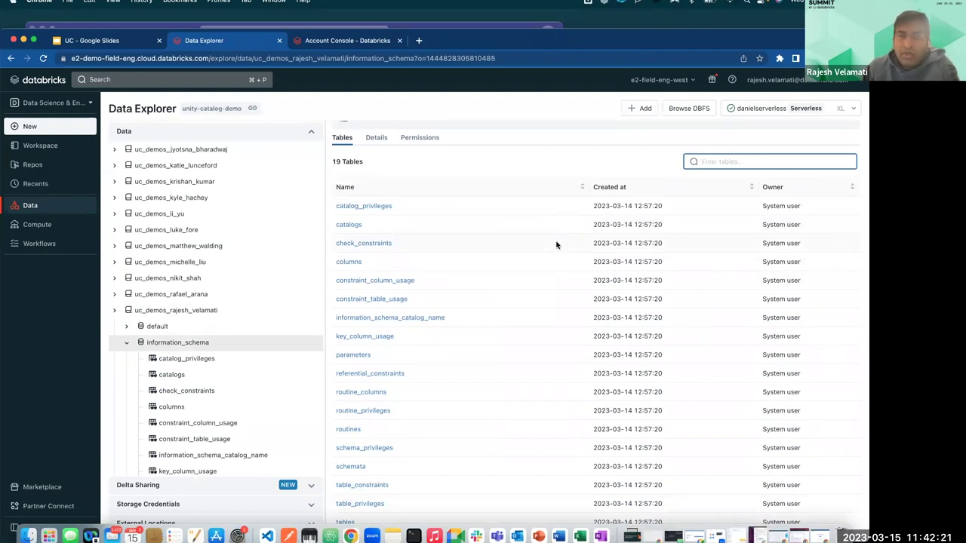
pyautogui.scroll(2, 516, 262)
pyautogui.scroll(-3, 516, 262)
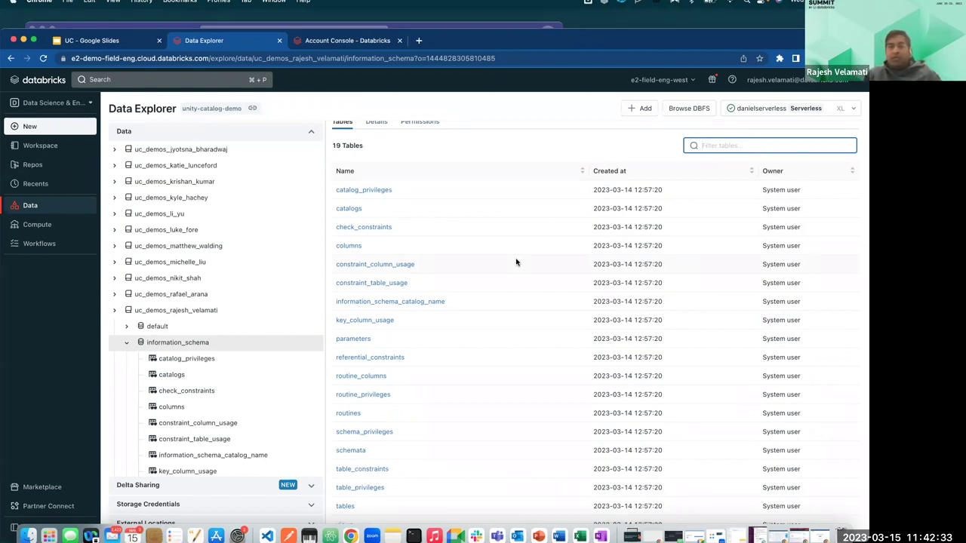
pyautogui.scroll(3, 503, 274)
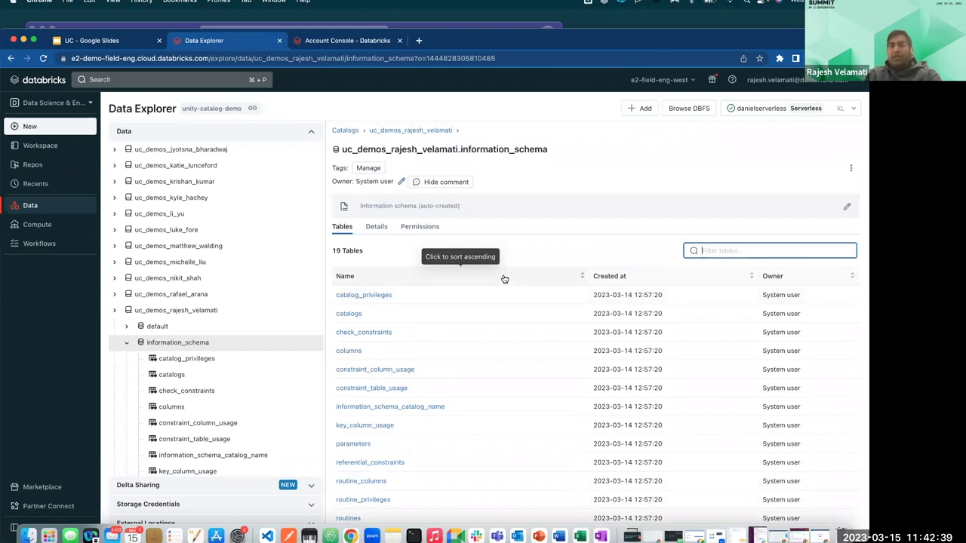
pyautogui.scroll(-2, 504, 279)
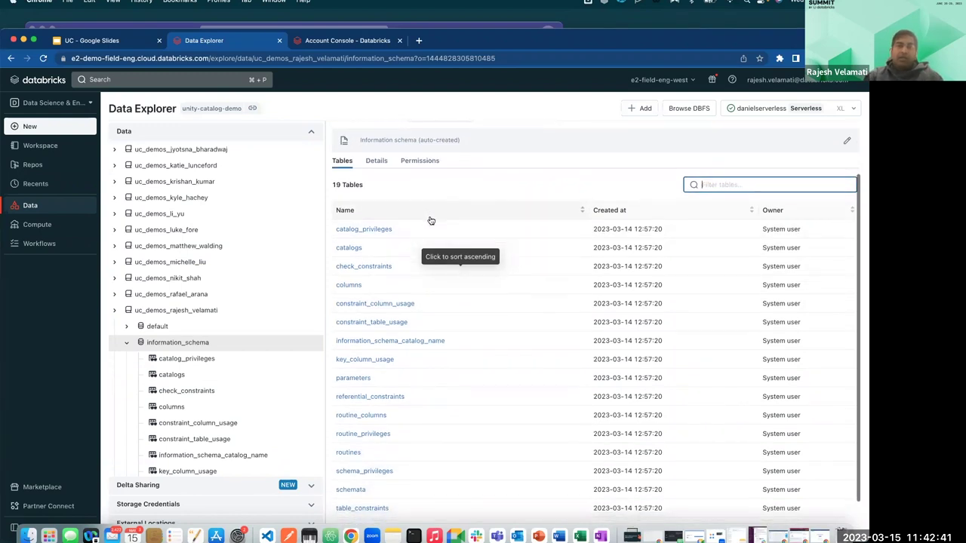
pyautogui.scroll(2, 429, 216)
pyautogui.click(399, 131)
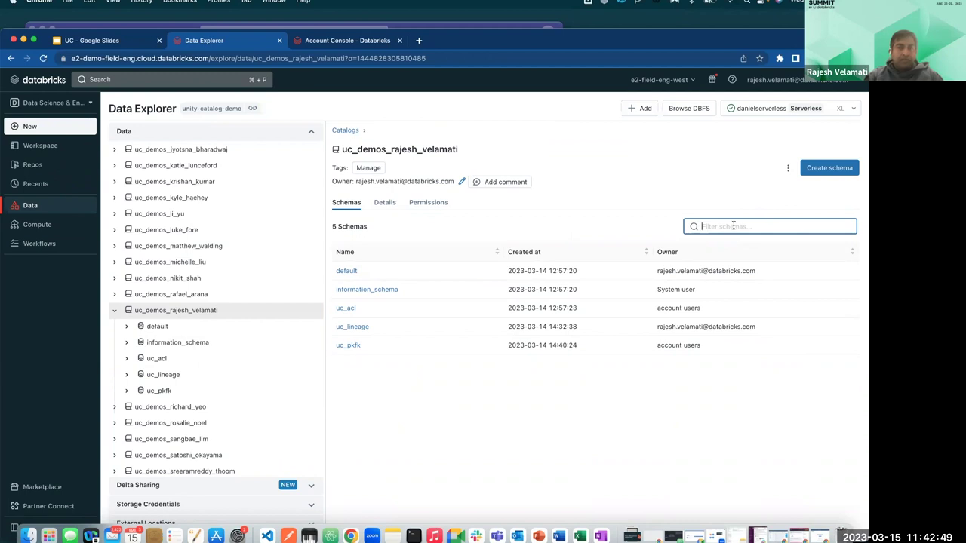
# Step: Open the uc_lineage schema and duplicate the Data Explorer browser tab
pyautogui.click(352, 329)
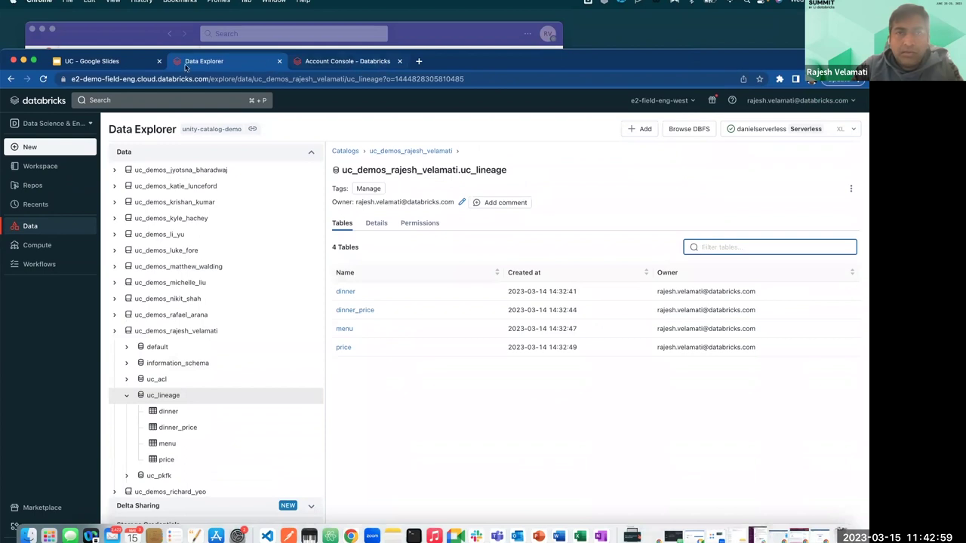
pyautogui.rightClick(197, 65)
pyautogui.click(211, 129)
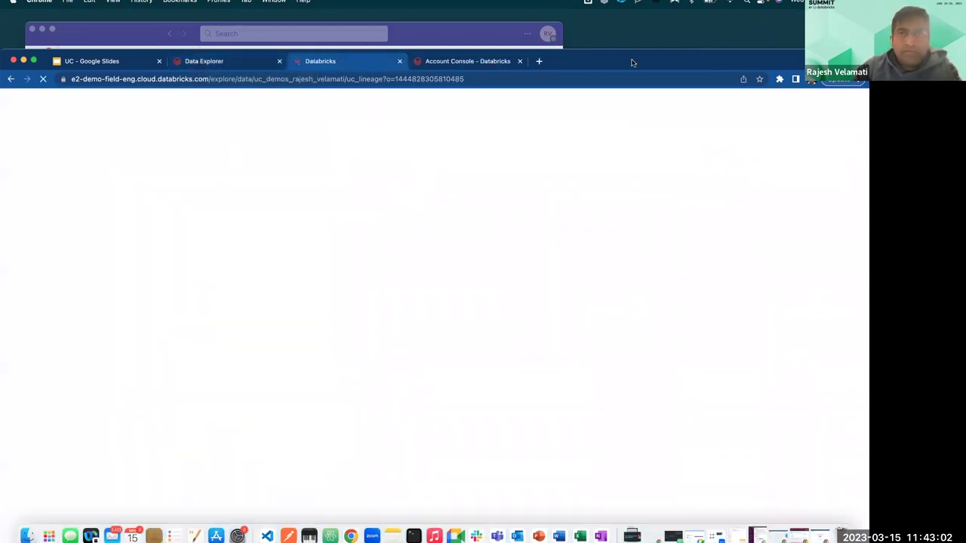
pyautogui.moveTo(632, 63); pyautogui.dragTo(659, 46)
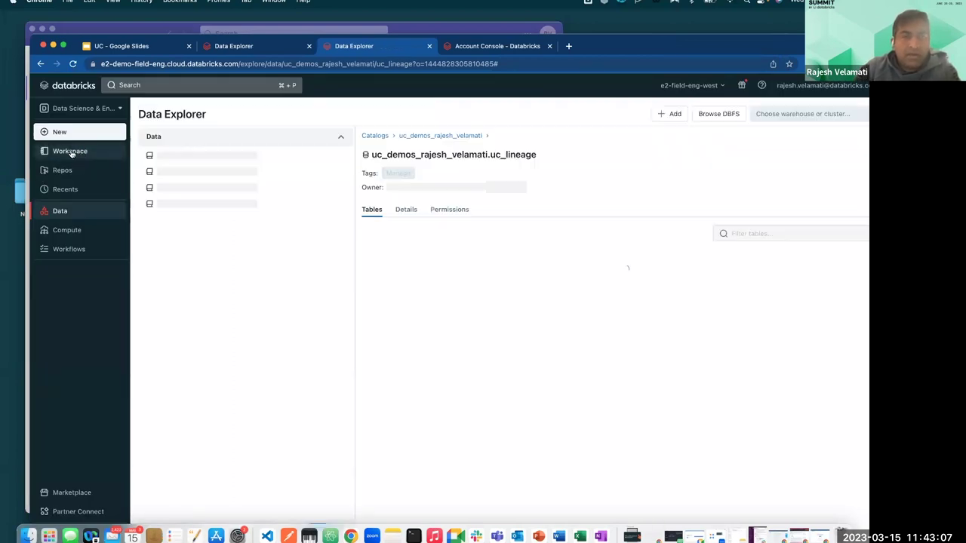
# Step: Open 00-UC-lineage from Users > own folder > Unity-Catalog > 03-Data-lineage
pyautogui.click(72, 152)
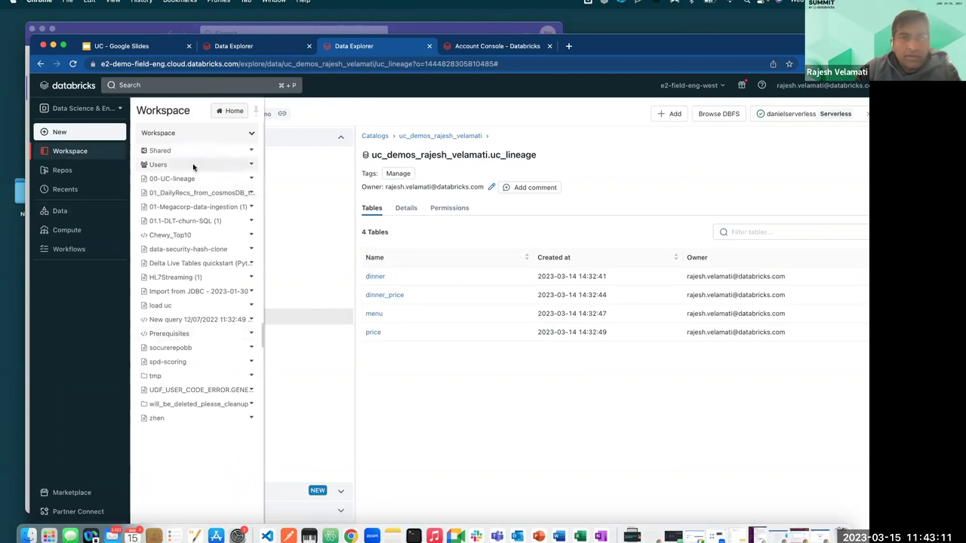
pyautogui.click(183, 166)
pyautogui.click(329, 152)
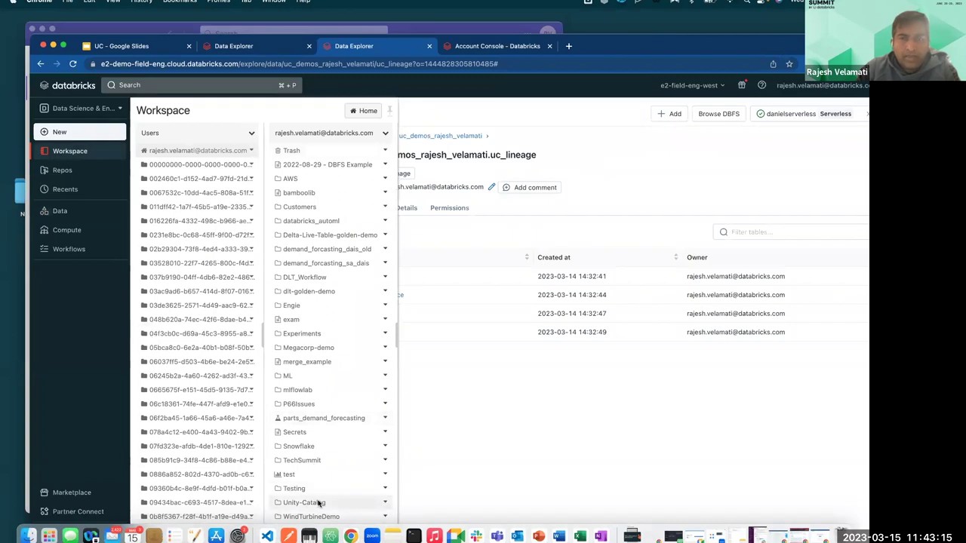
pyautogui.click(320, 502)
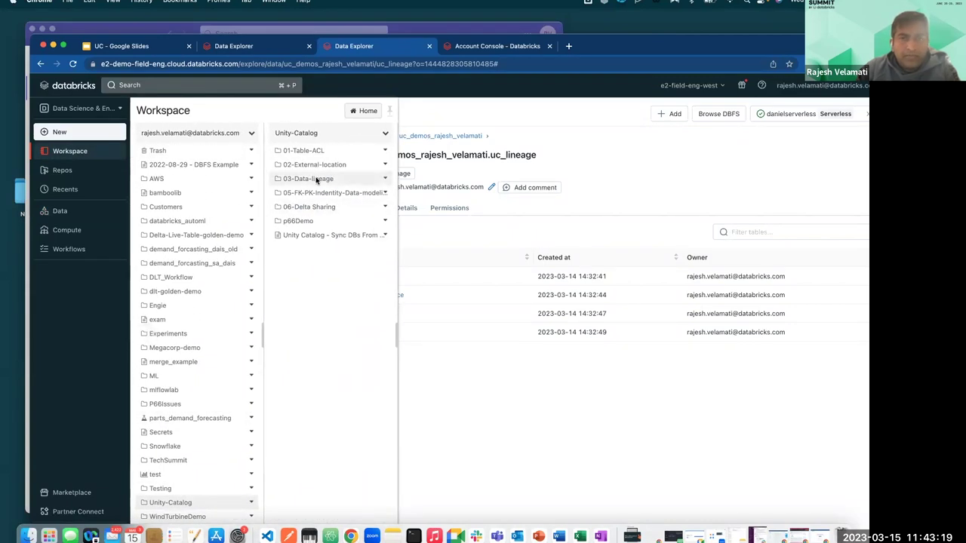
pyautogui.click(315, 179)
pyautogui.click(305, 165)
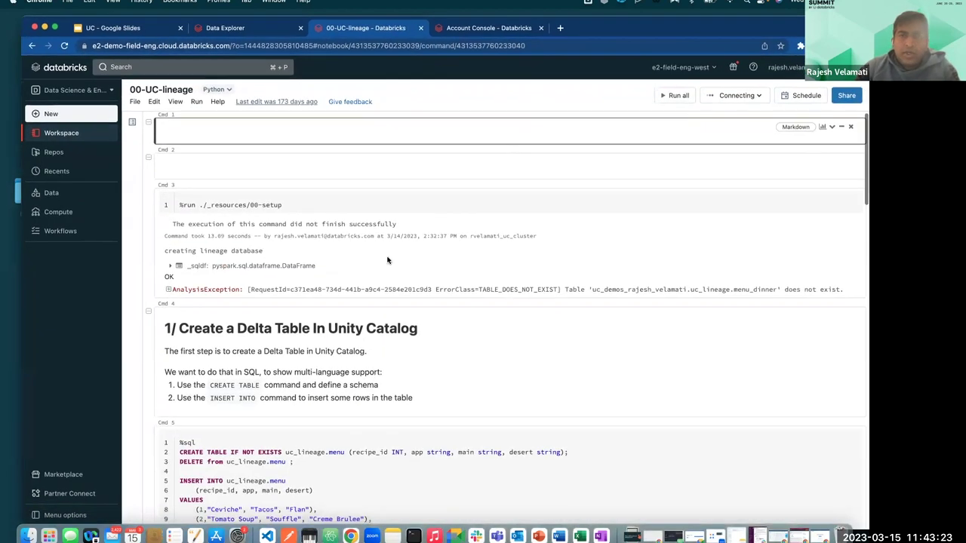
# Step: Scroll through the 00-UC-lineage notebook, then return to the uc_lineage tables tab
pyautogui.scroll(-10, 387, 274)
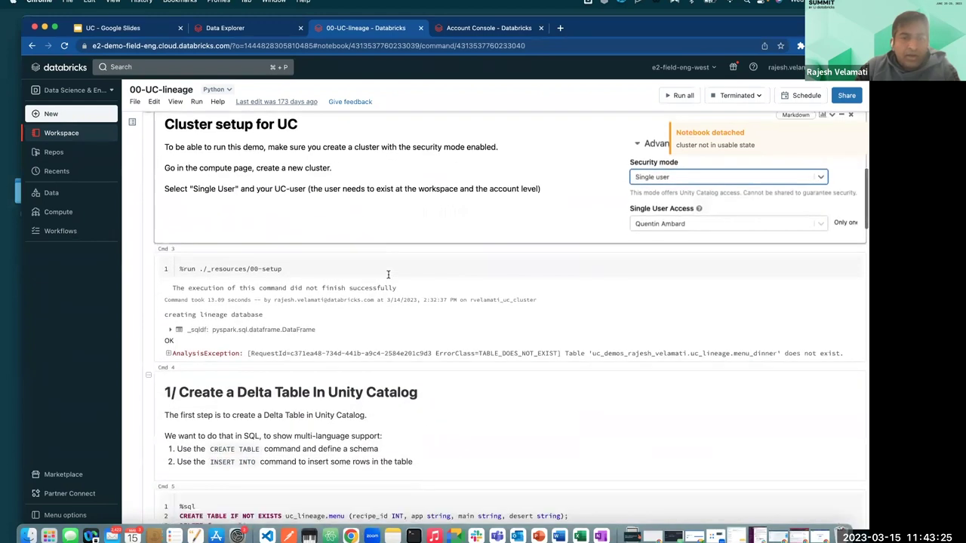
pyautogui.scroll(-2, 387, 274)
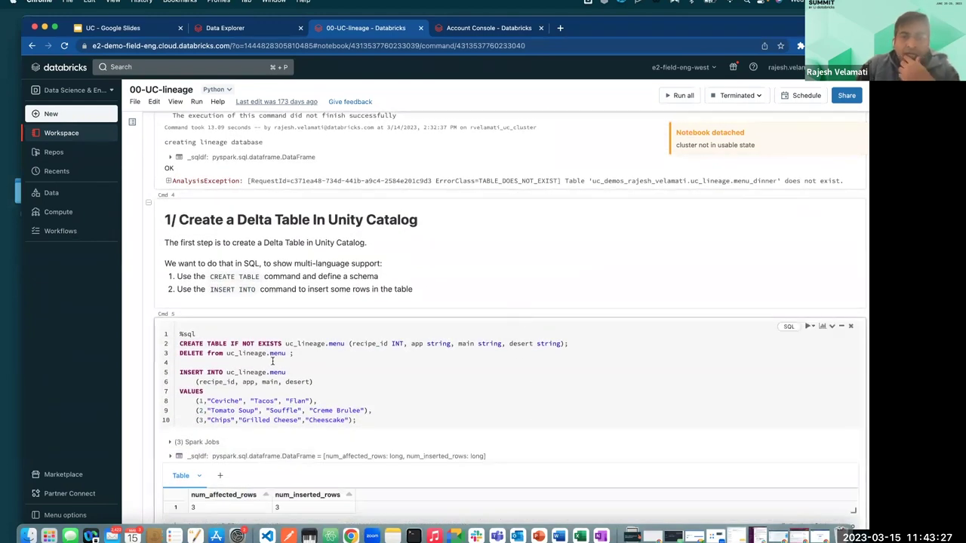
pyautogui.scroll(-4, 252, 381)
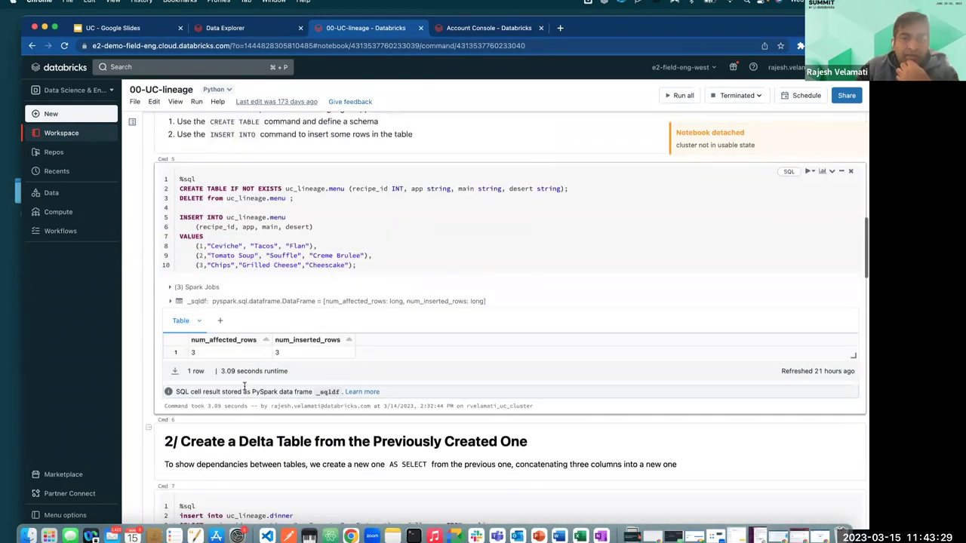
pyautogui.scroll(-2, 323, 286)
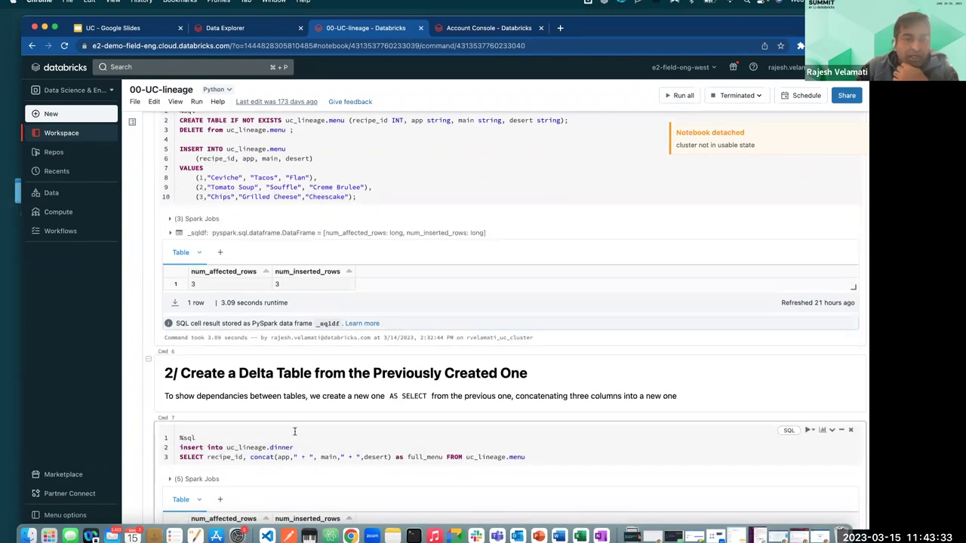
pyautogui.scroll(-12, 294, 431)
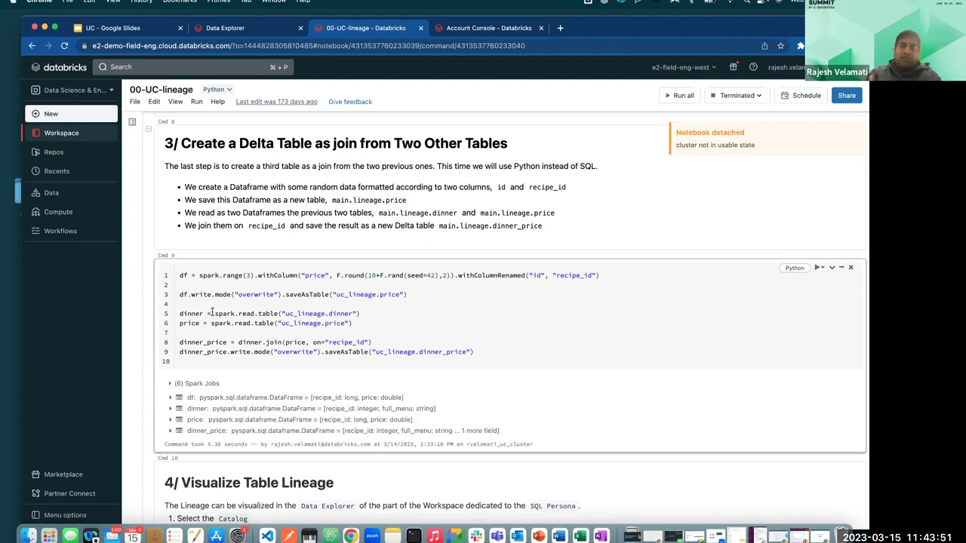
pyautogui.scroll(-5, 298, 321)
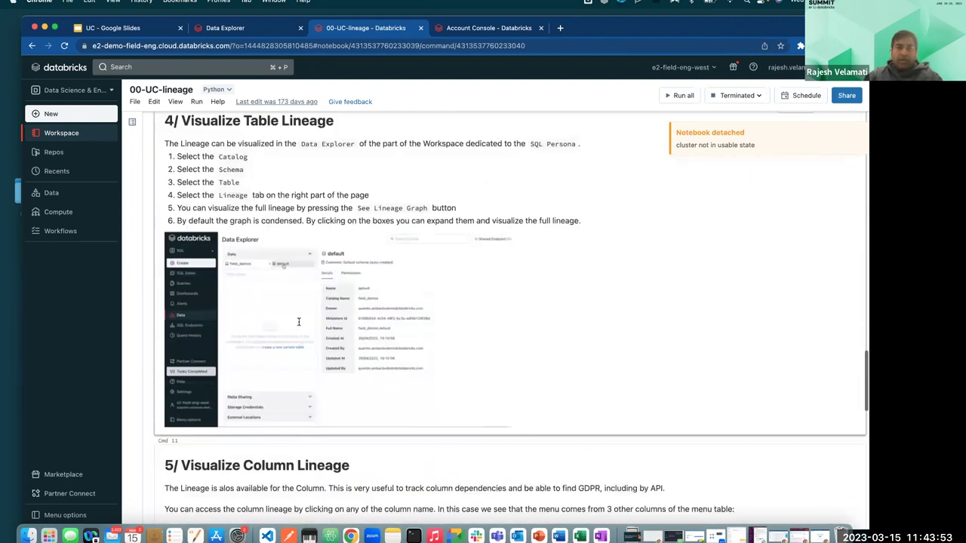
pyautogui.scroll(-10, 298, 322)
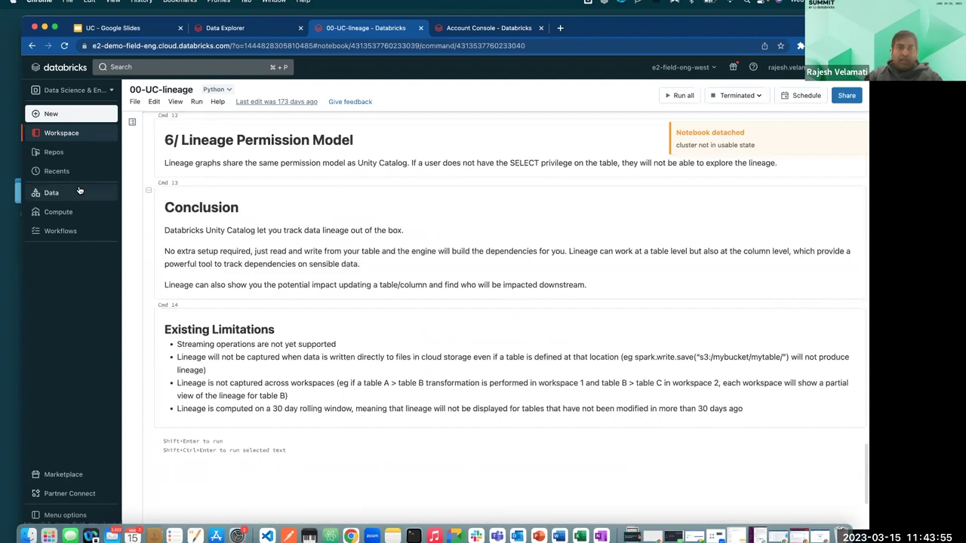
pyautogui.moveTo(257, 35); pyautogui.dragTo(250, 95)
pyautogui.click(250, 94)
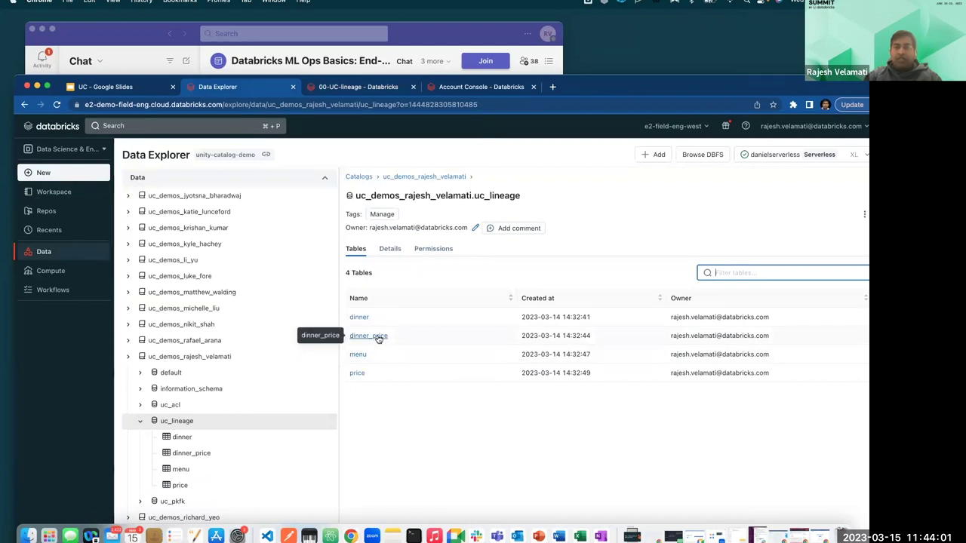
# Step: Open the dinner_price table and review its upstream and downstream lineage tables
pyautogui.click(377, 337)
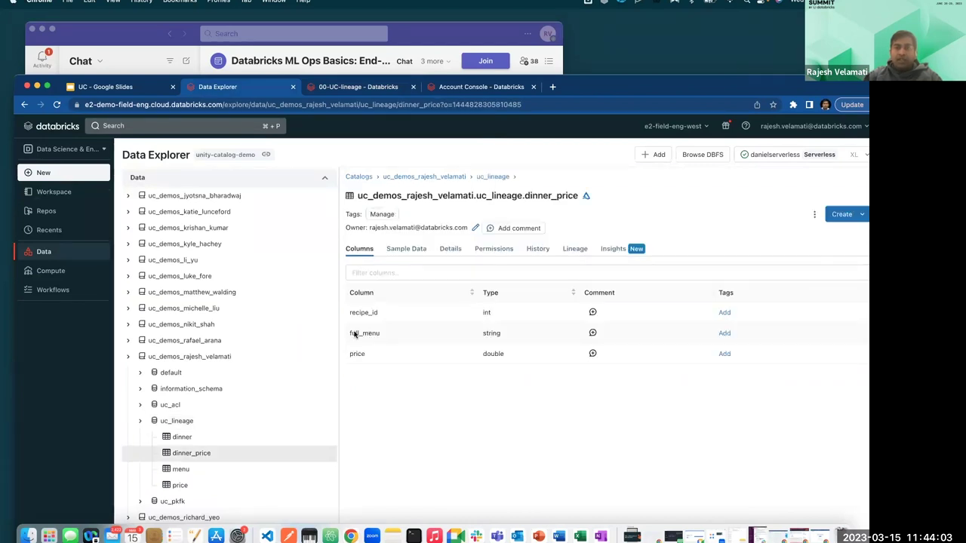
pyautogui.click(573, 251)
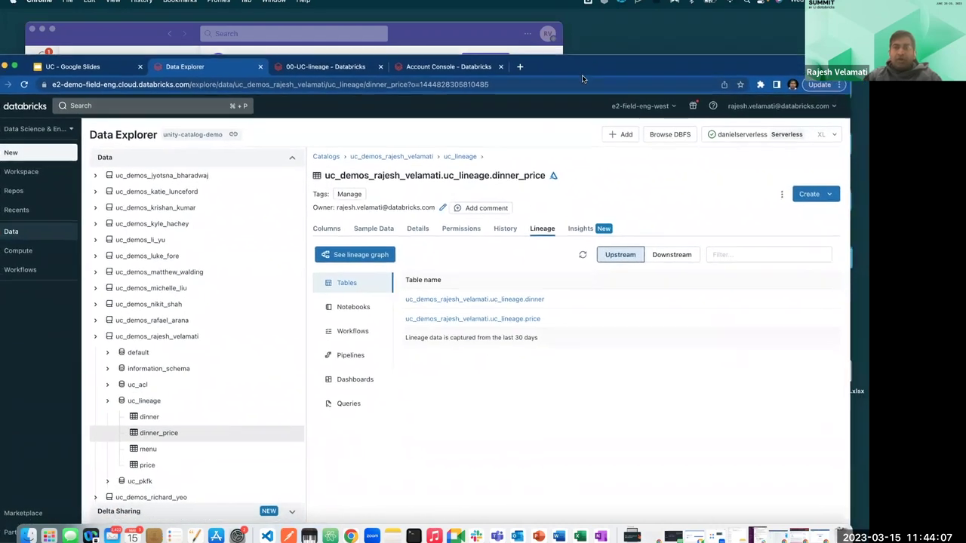
pyautogui.click(668, 253)
pyautogui.click(615, 253)
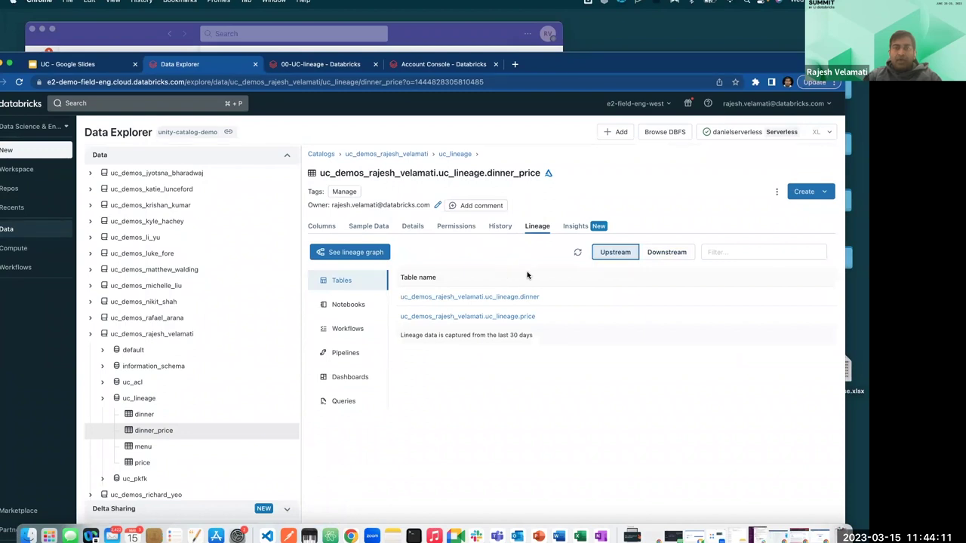
# Step: Inspect the price and dinner_price nodes in the lineage graph, then close it
pyautogui.click(355, 253)
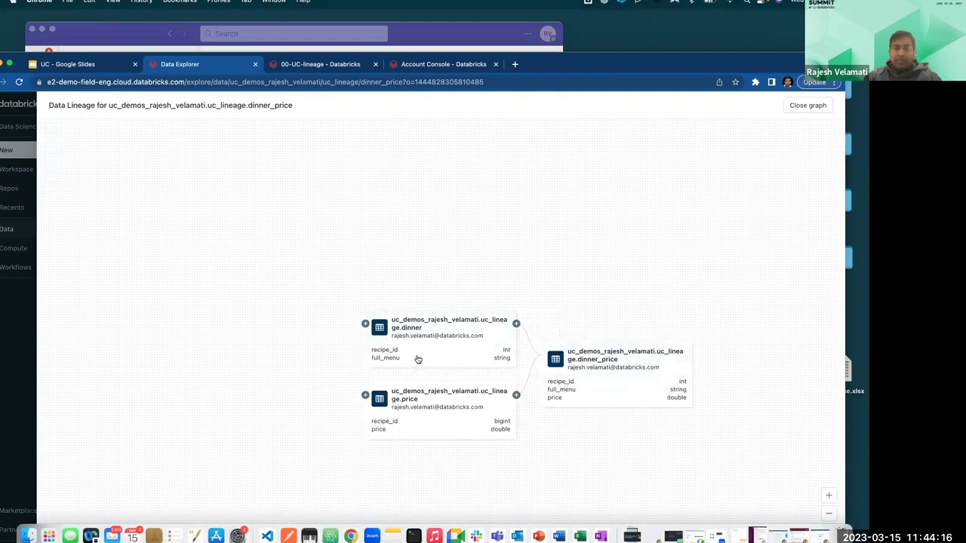
pyautogui.click(366, 325)
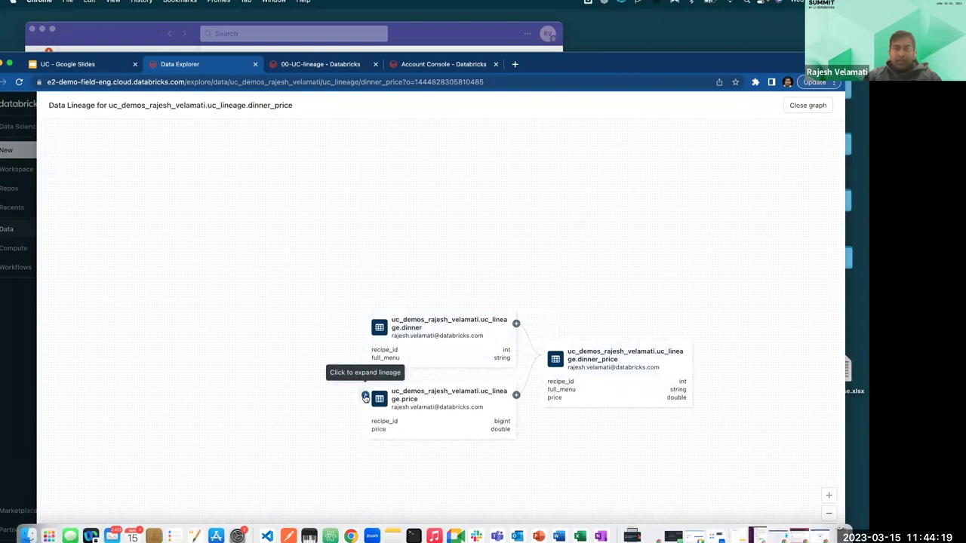
pyautogui.click(422, 406)
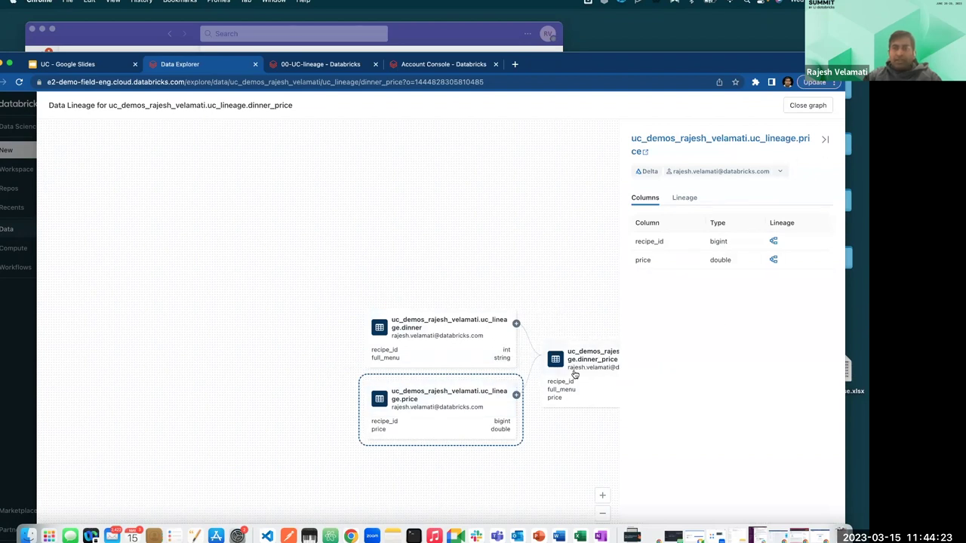
pyautogui.click(574, 373)
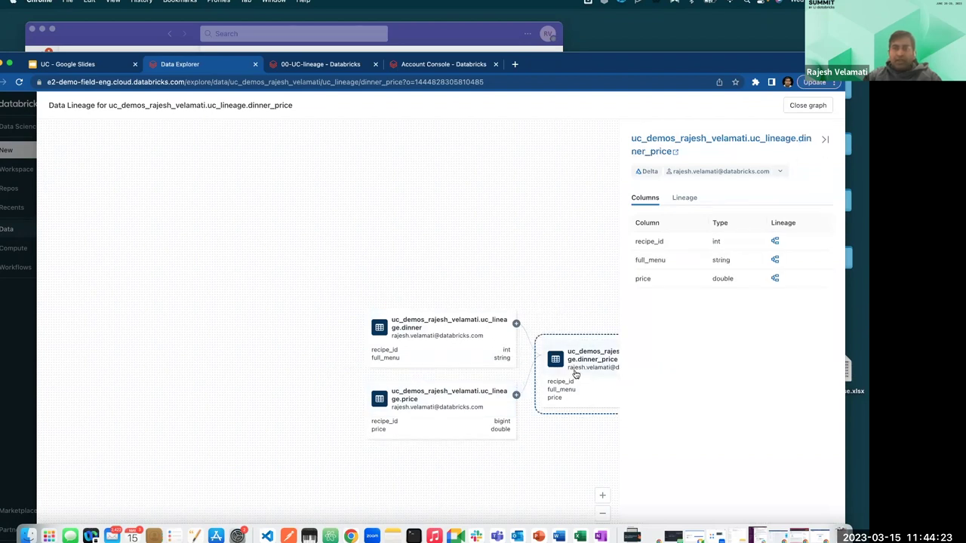
pyautogui.click(806, 105)
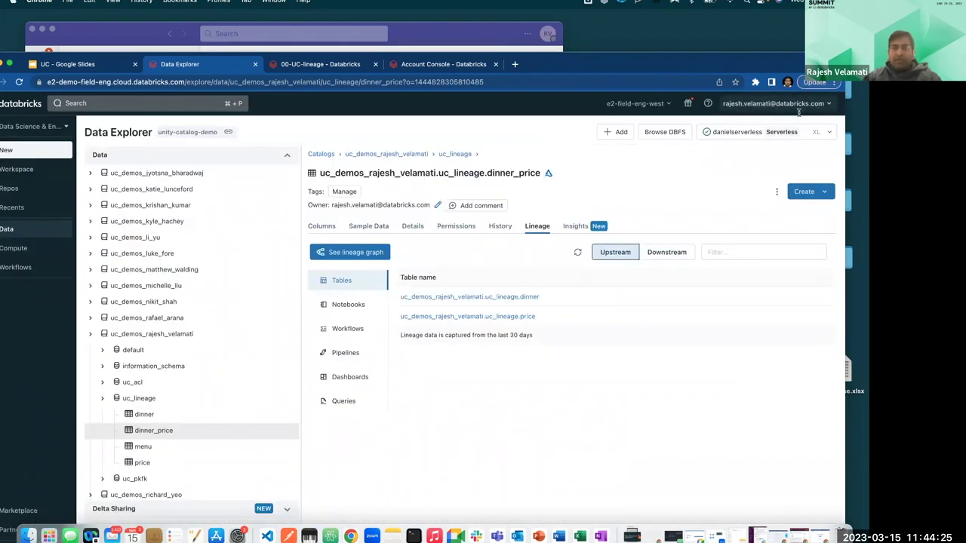
# Step: View the dinner table's lineage from the uc_lineage schema
pyautogui.click(455, 155)
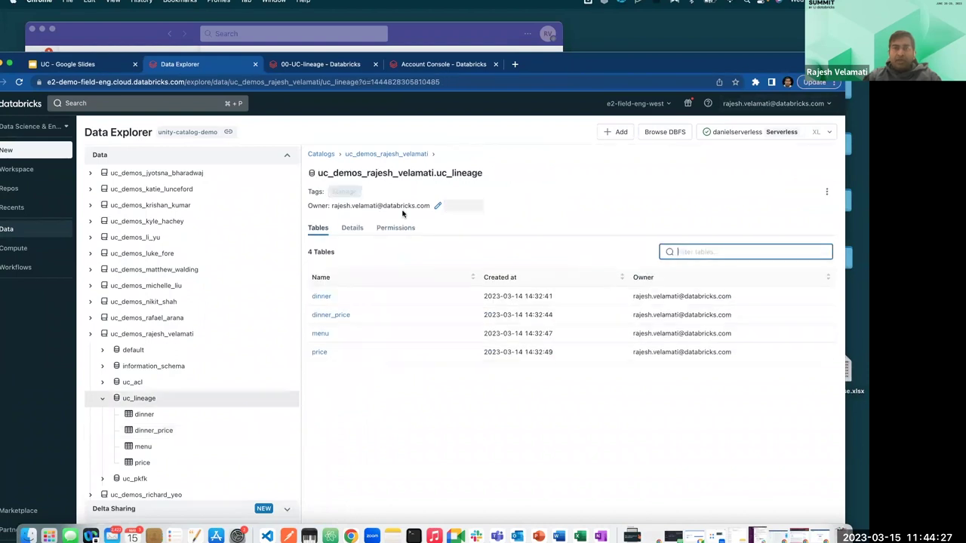
pyautogui.click(321, 294)
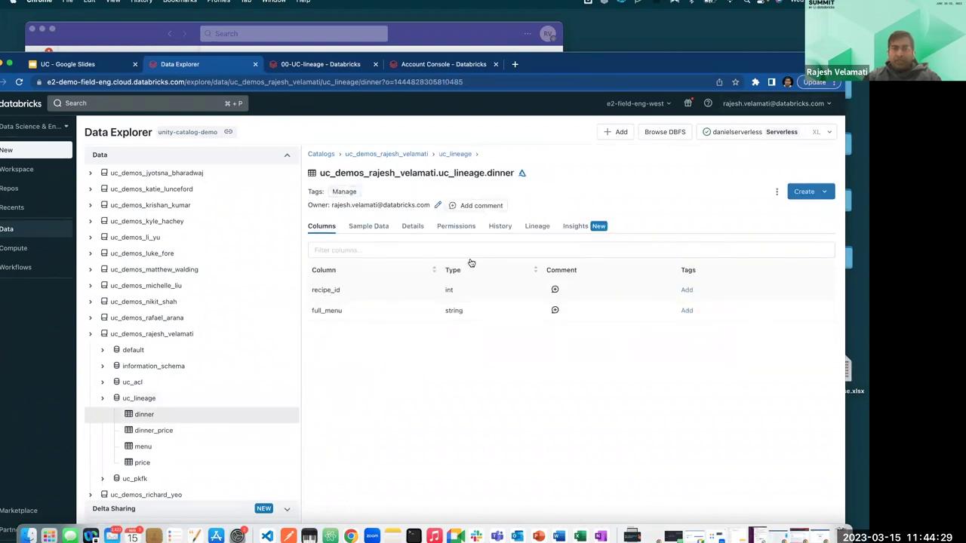
pyautogui.click(536, 226)
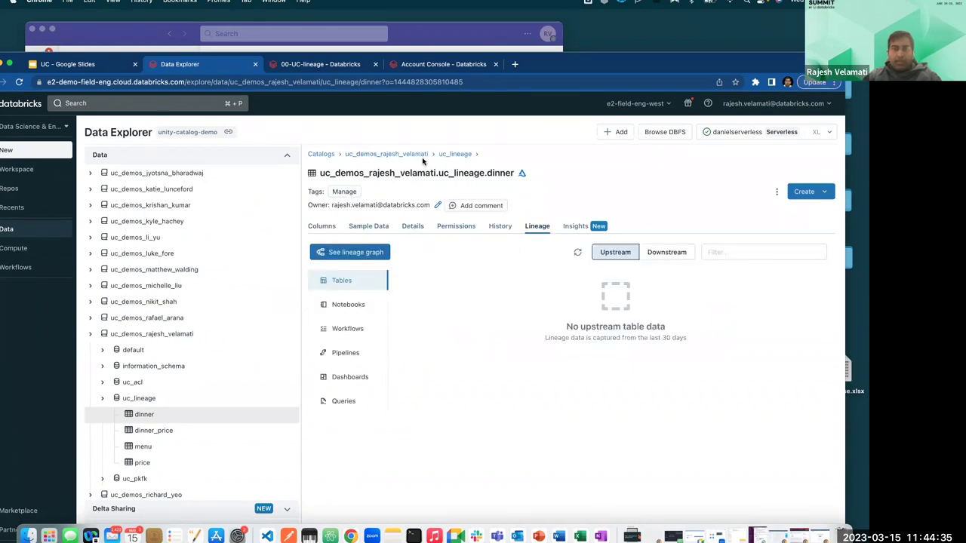
# Step: Follow price's downstream lineage to dinner_price and open its lineage graph
pyautogui.click(455, 154)
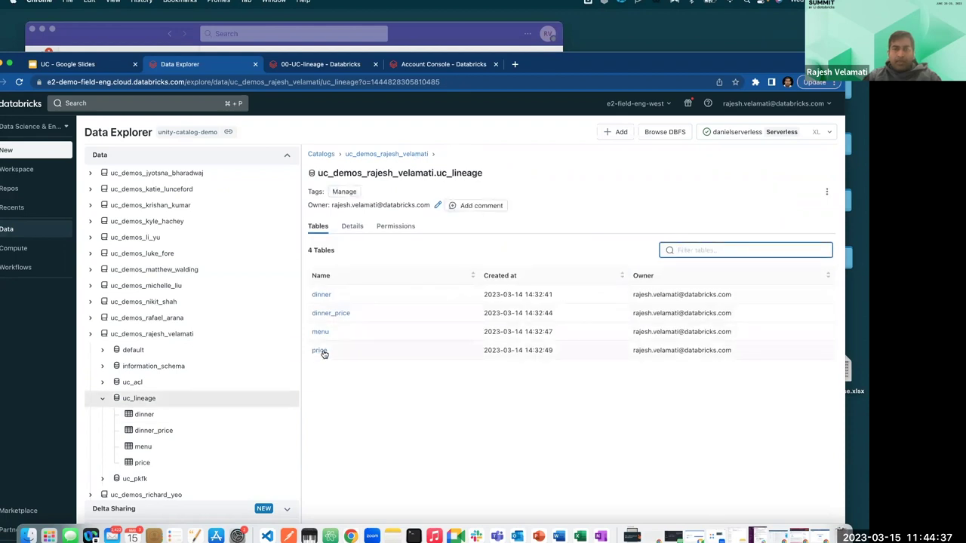
pyautogui.click(320, 351)
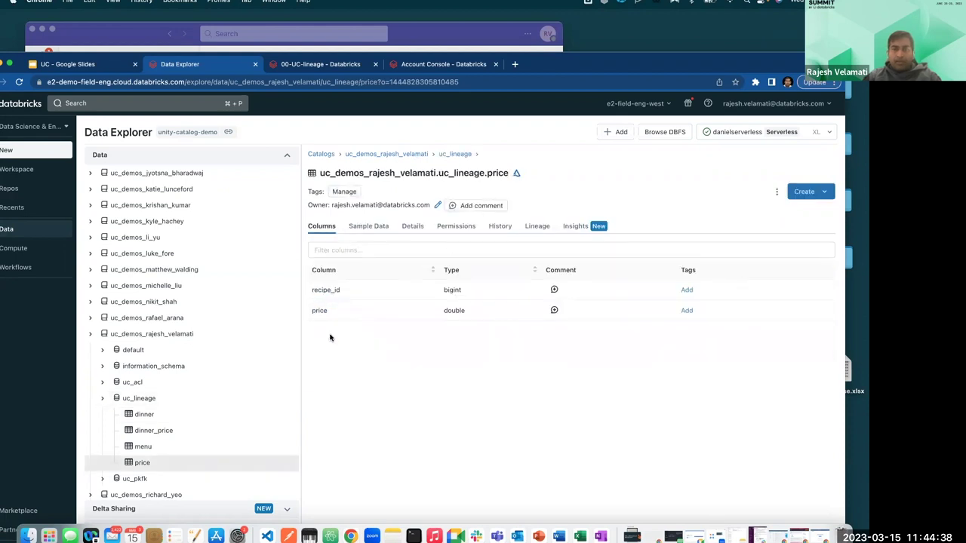
pyautogui.click(538, 227)
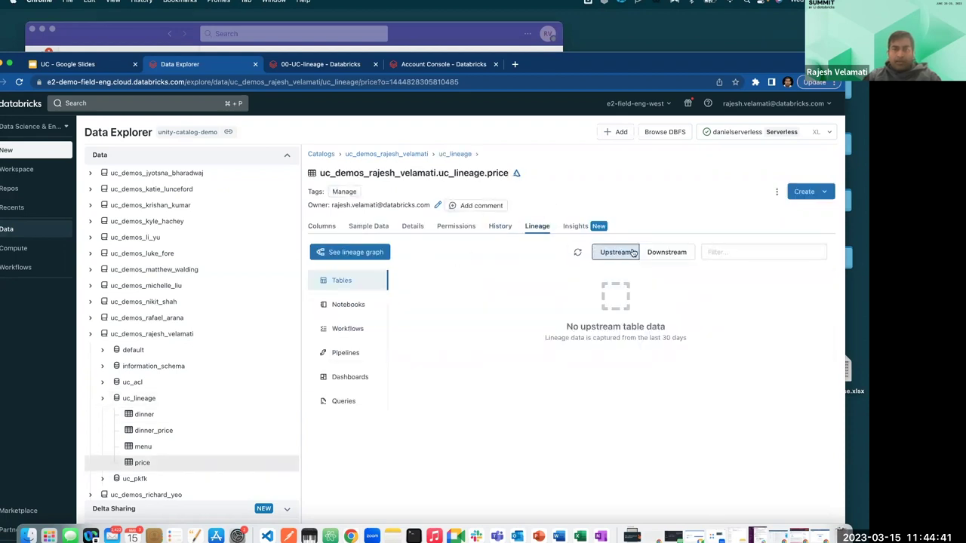
pyautogui.click(661, 253)
pyautogui.click(504, 297)
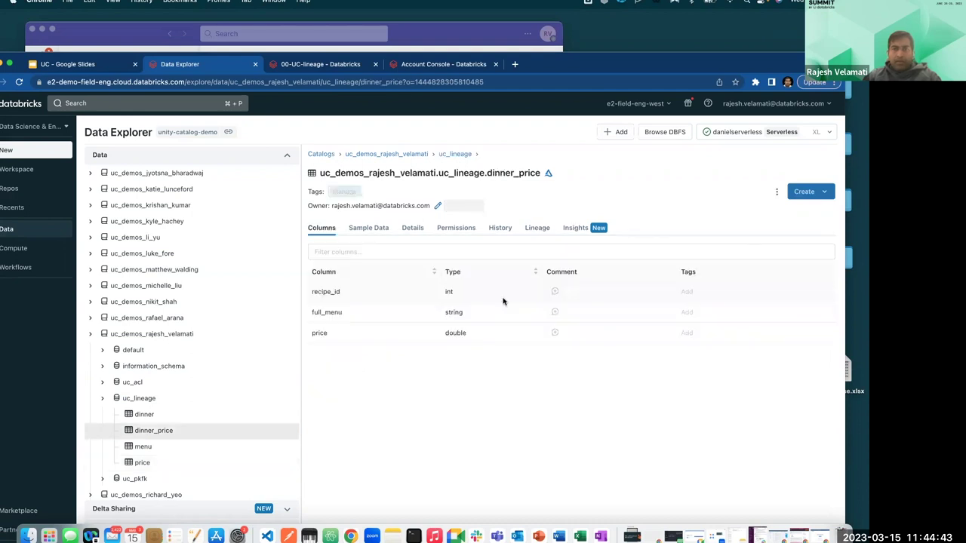
pyautogui.click(537, 227)
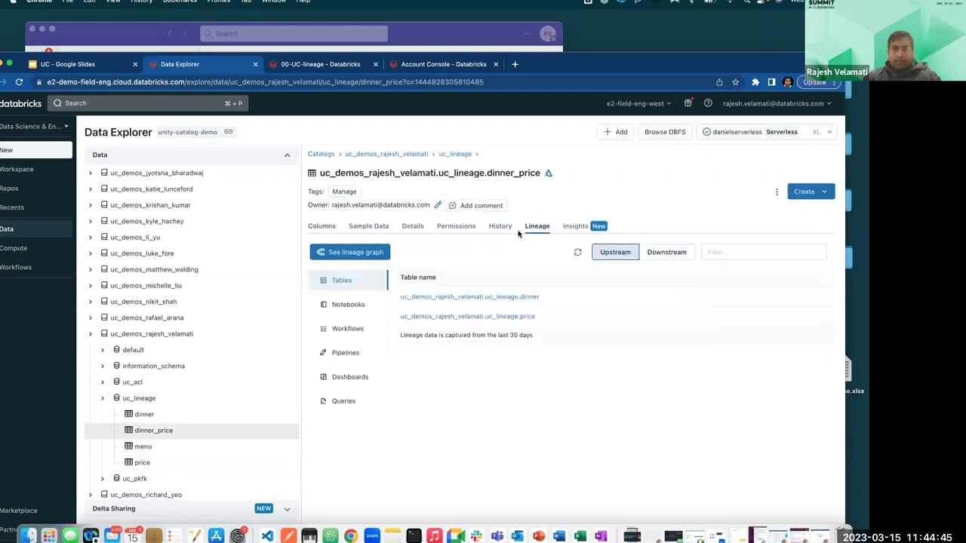
pyautogui.click(362, 254)
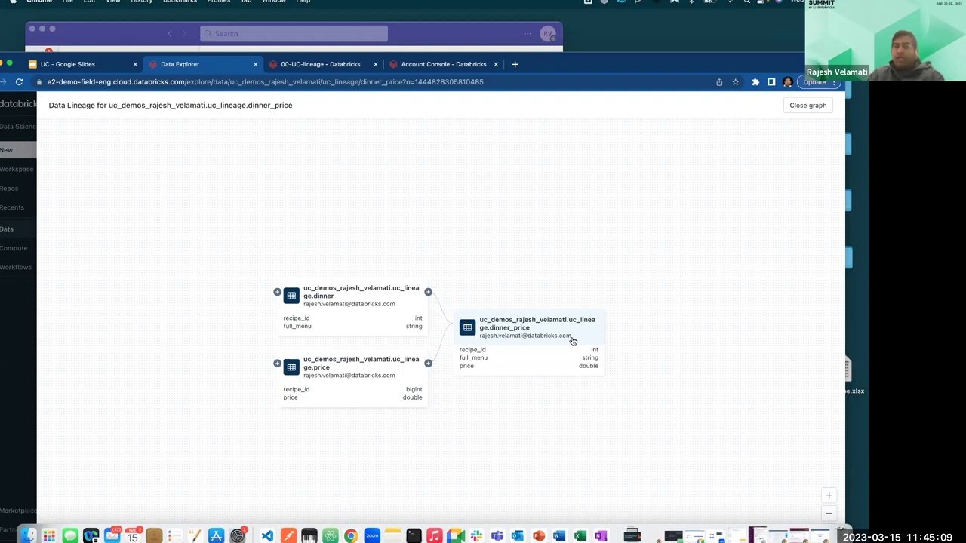
# Step: Check dinner_price's upstream notebooks (00-UC-lineage), workflows and queries after closing the graph
pyautogui.click(809, 107)
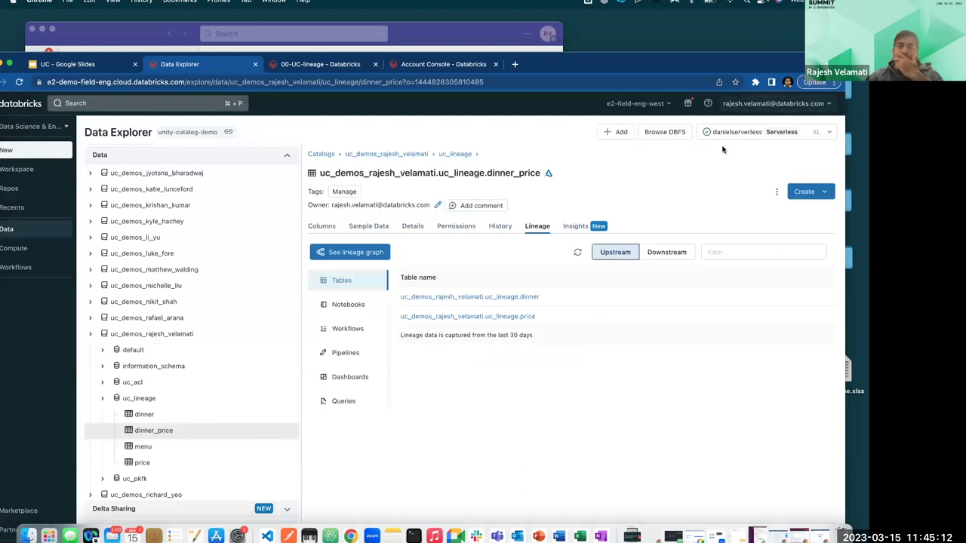
pyautogui.click(348, 305)
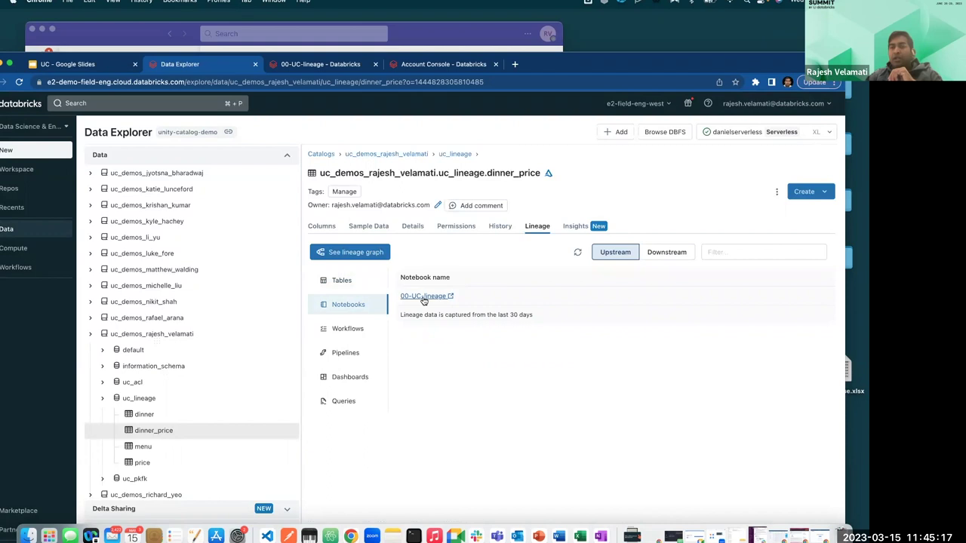
pyautogui.click(347, 329)
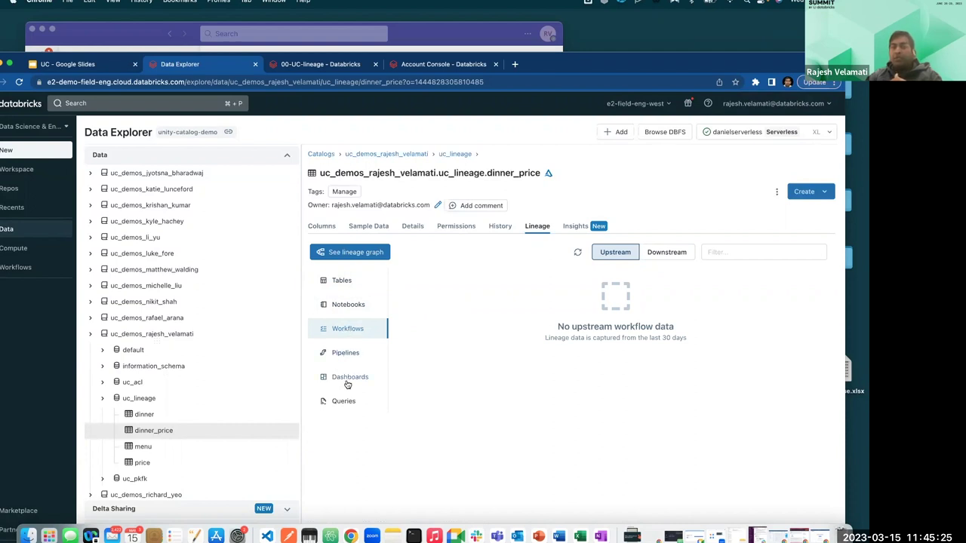
pyautogui.click(340, 404)
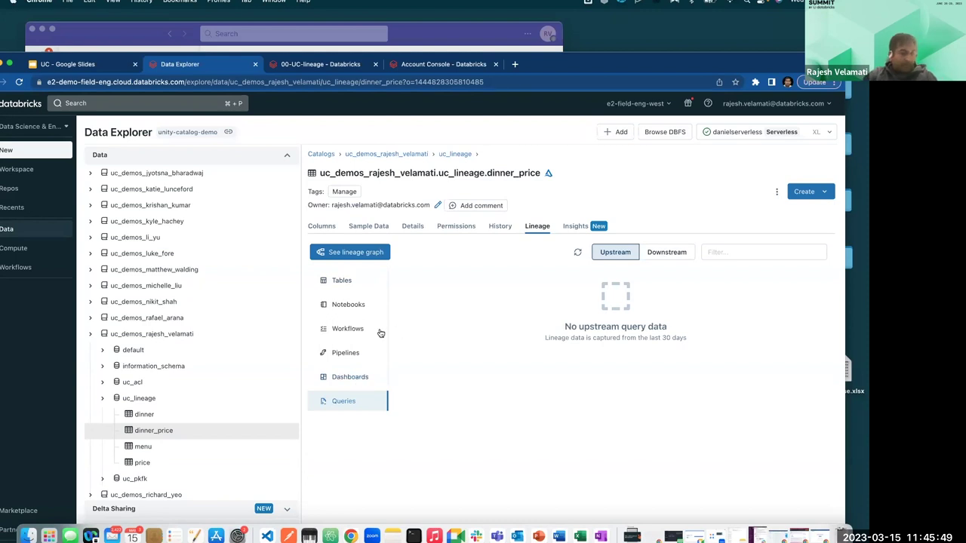
pyautogui.moveTo(643, 62); pyautogui.dragTo(661, 52)
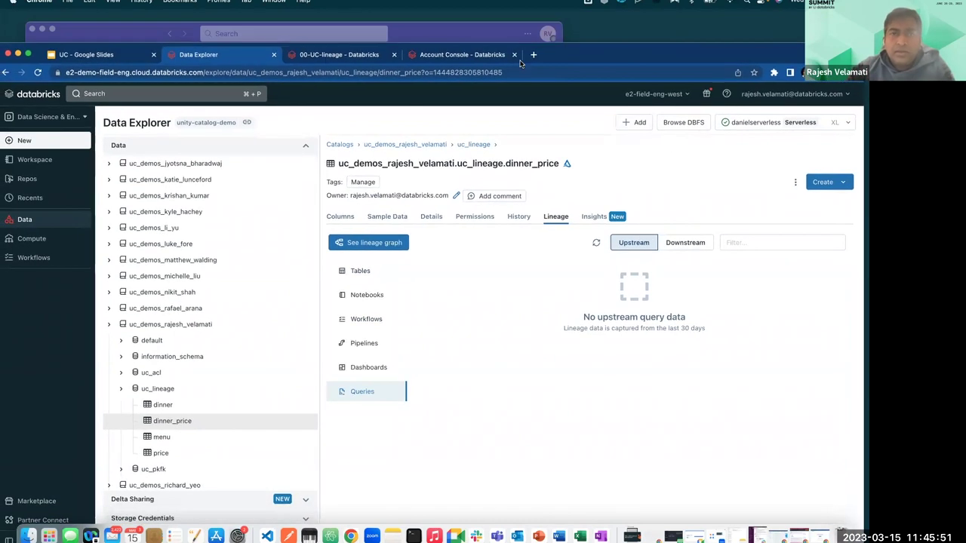
# Step: Return to the 00-UC-lineage notebook at its Conclusion and Existing Limitations sections
pyautogui.click(345, 56)
pyautogui.moveTo(616, 53); pyautogui.dragTo(622, 23)
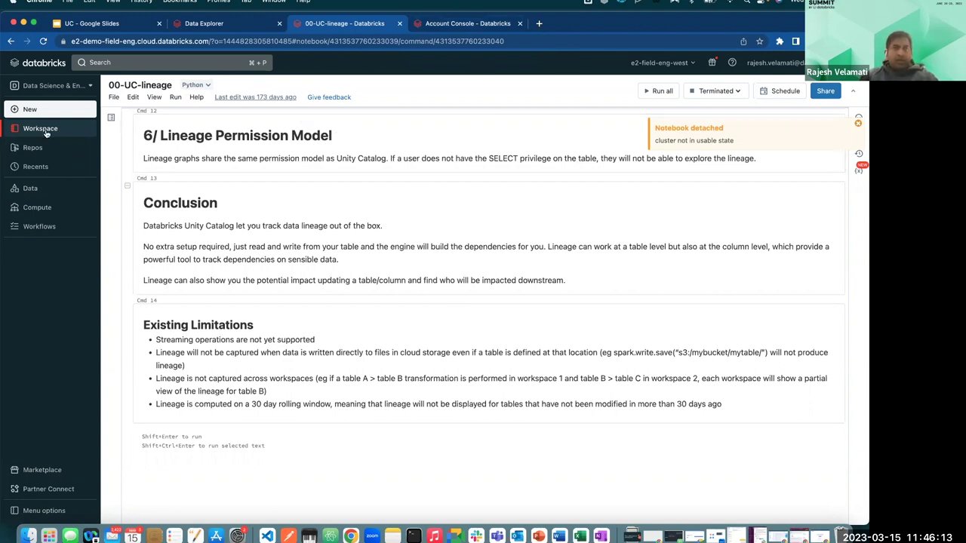
pyautogui.moveTo(765, 24); pyautogui.dragTo(765, 57)
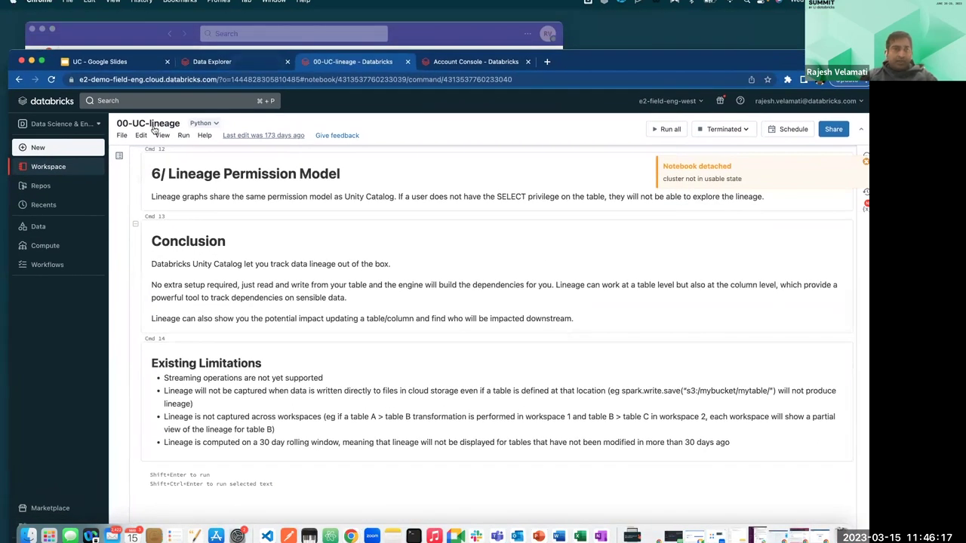
# Step: Go through Workspace to 04-Audit-log and open the 01-AWS-Audit-log-ingestion notebook
pyautogui.click(48, 167)
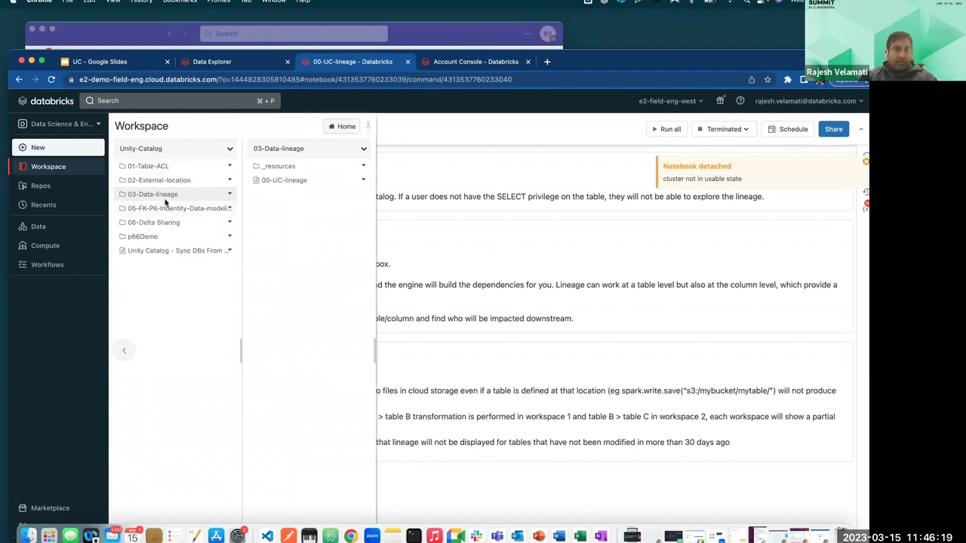
pyautogui.click(161, 211)
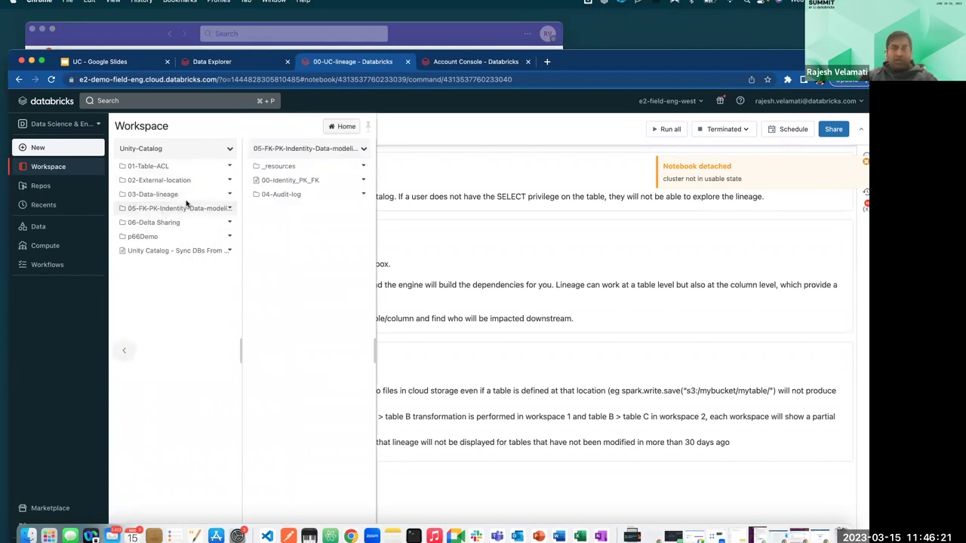
pyautogui.click(280, 195)
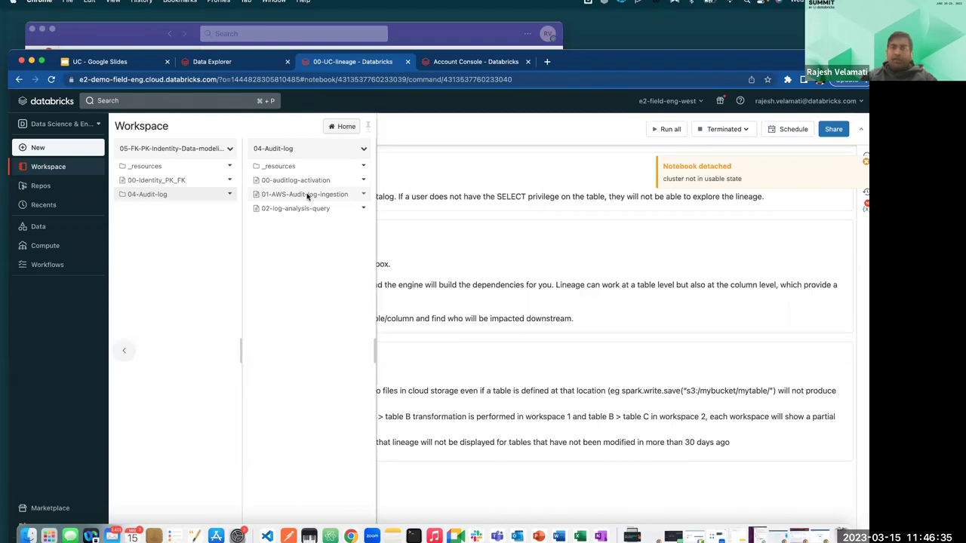
pyautogui.click(306, 194)
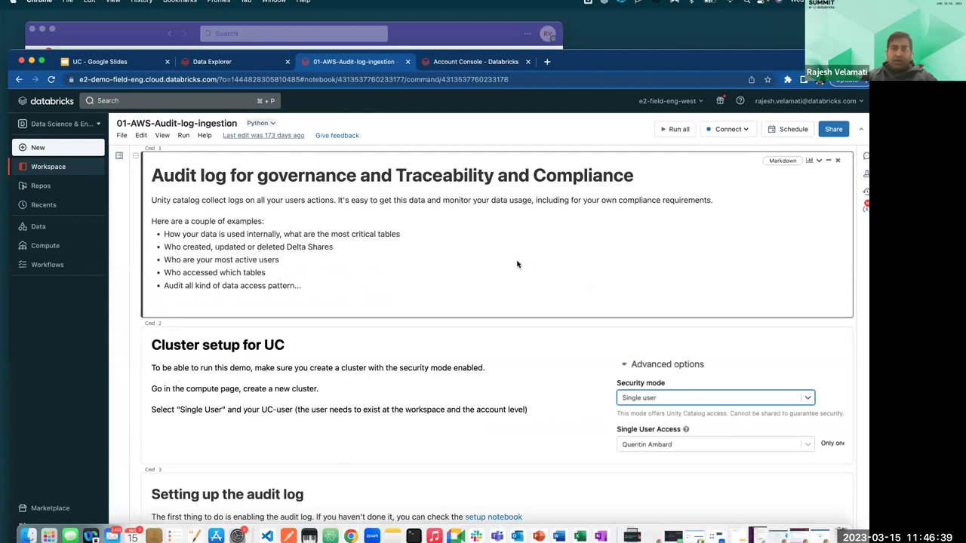
pyautogui.scroll(-5, 518, 264)
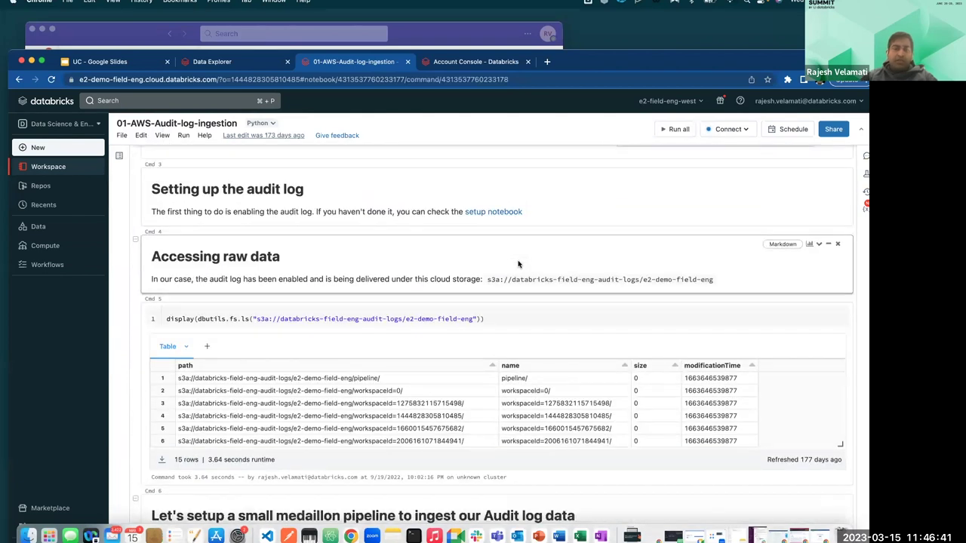
pyautogui.scroll(5, 518, 264)
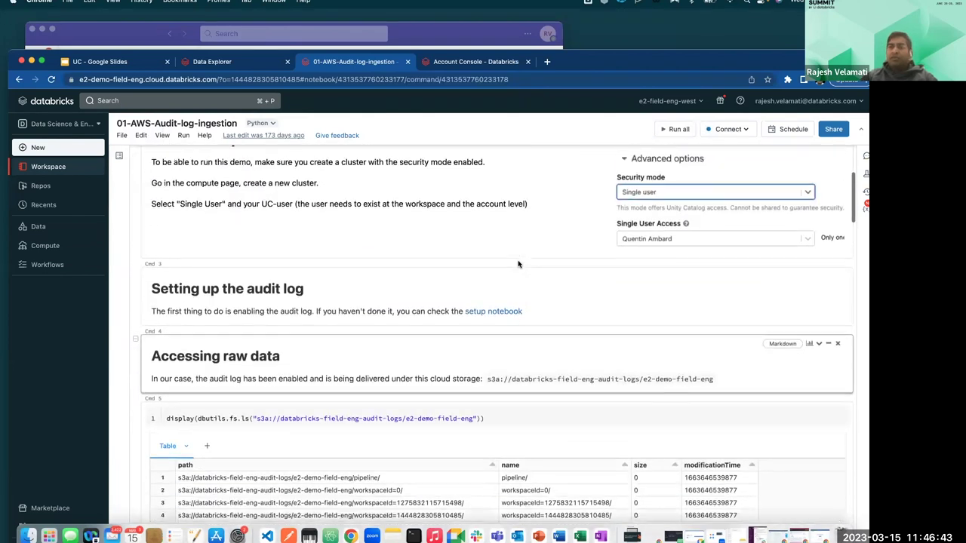
pyautogui.scroll(-2, 518, 266)
pyautogui.scroll(-3, 518, 266)
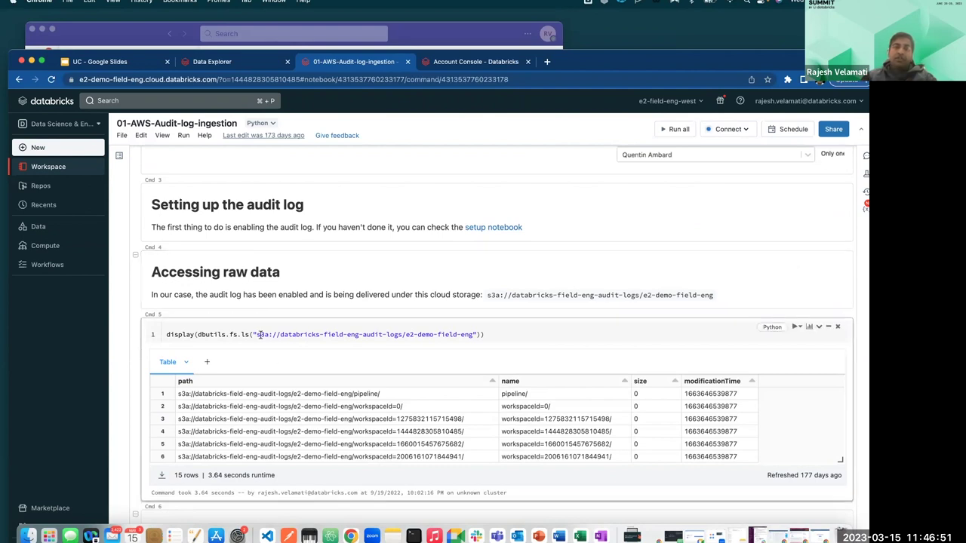
pyautogui.scroll(-1, 287, 334)
pyautogui.scroll(-3, 289, 334)
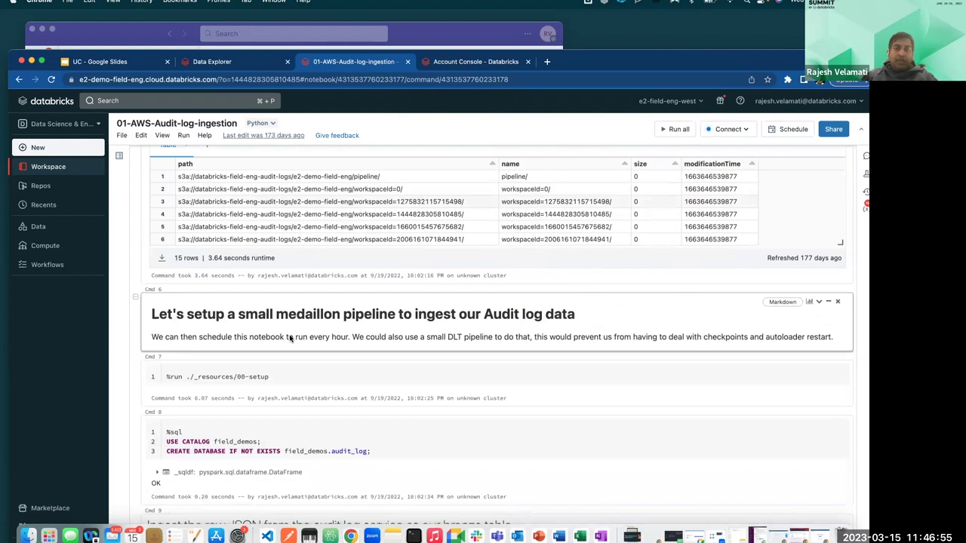
pyautogui.scroll(-4, 289, 336)
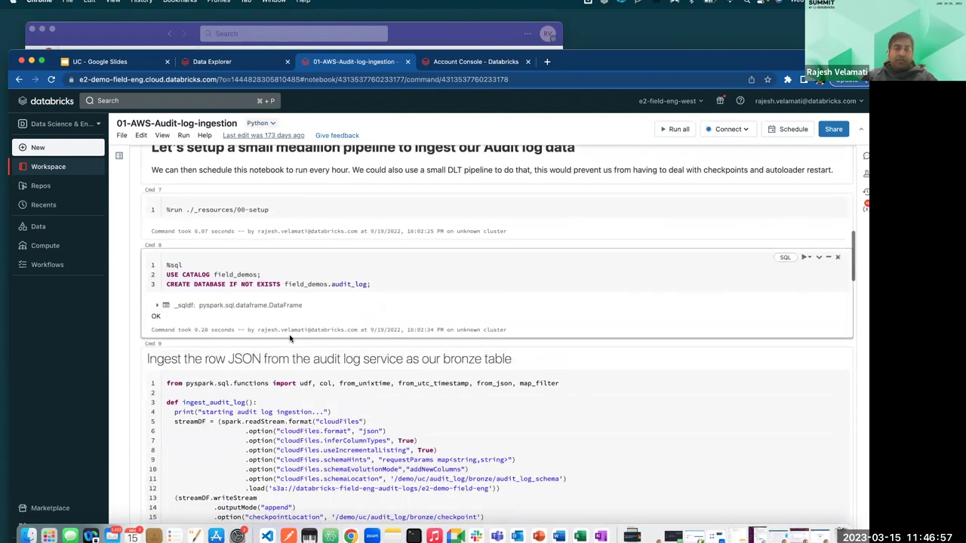
pyautogui.scroll(-1, 289, 334)
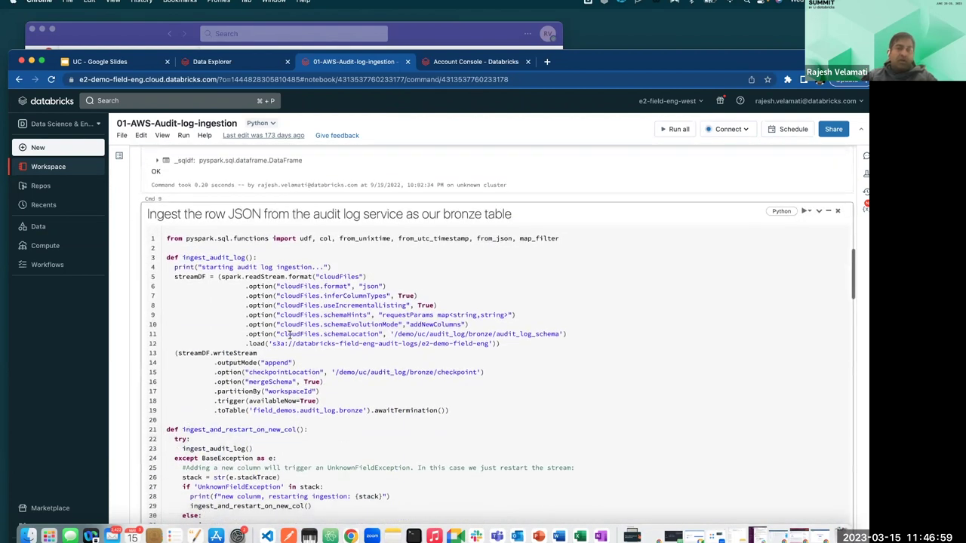
pyautogui.scroll(-1, 289, 336)
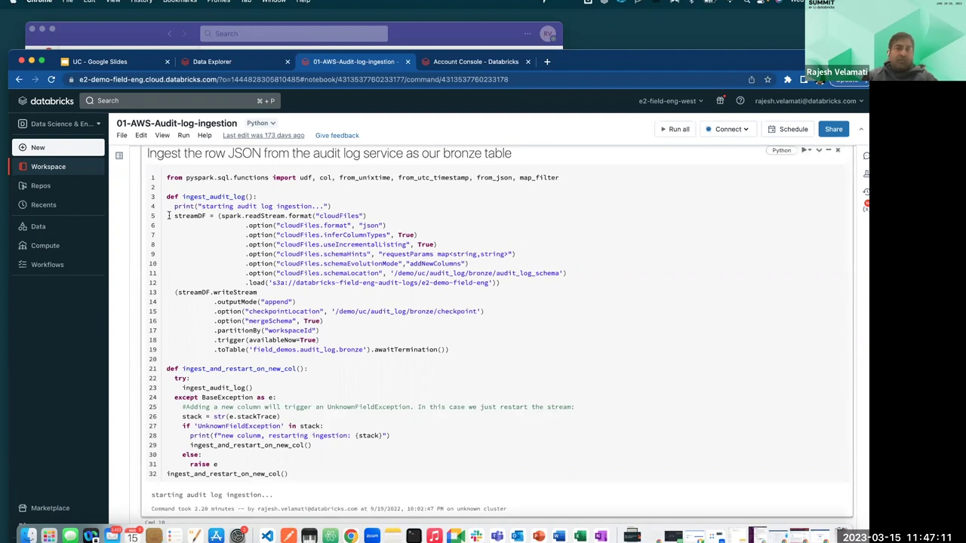
pyautogui.scroll(-6, 178, 215)
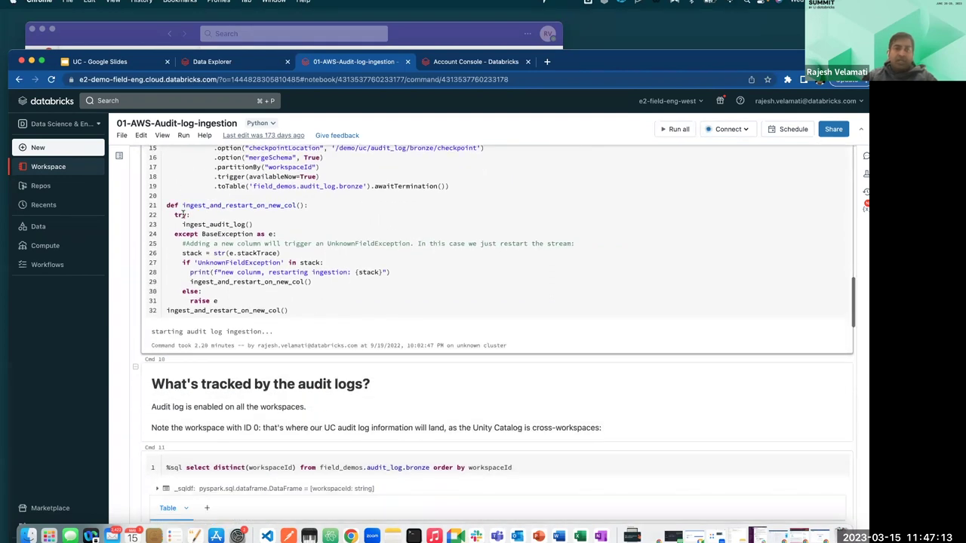
pyautogui.scroll(-6, 182, 213)
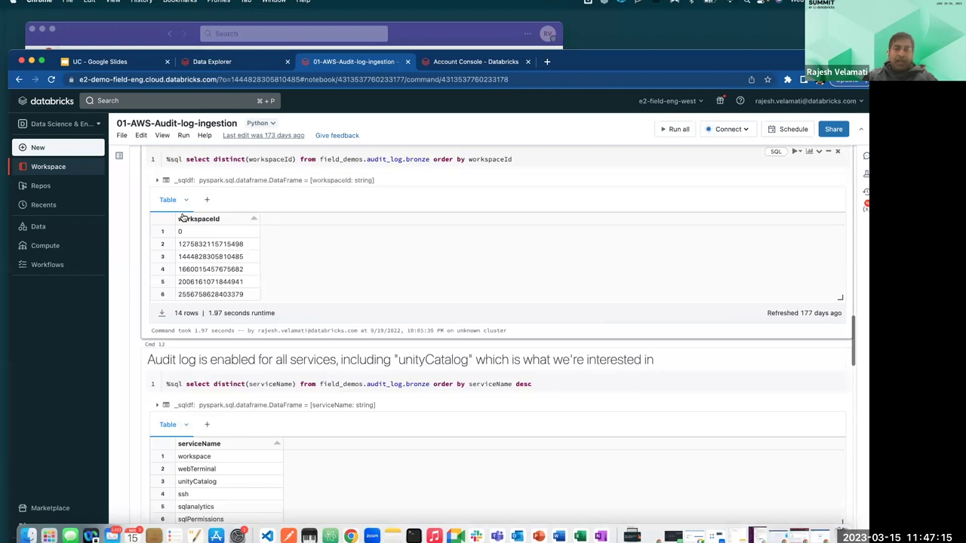
pyautogui.scroll(-12, 183, 217)
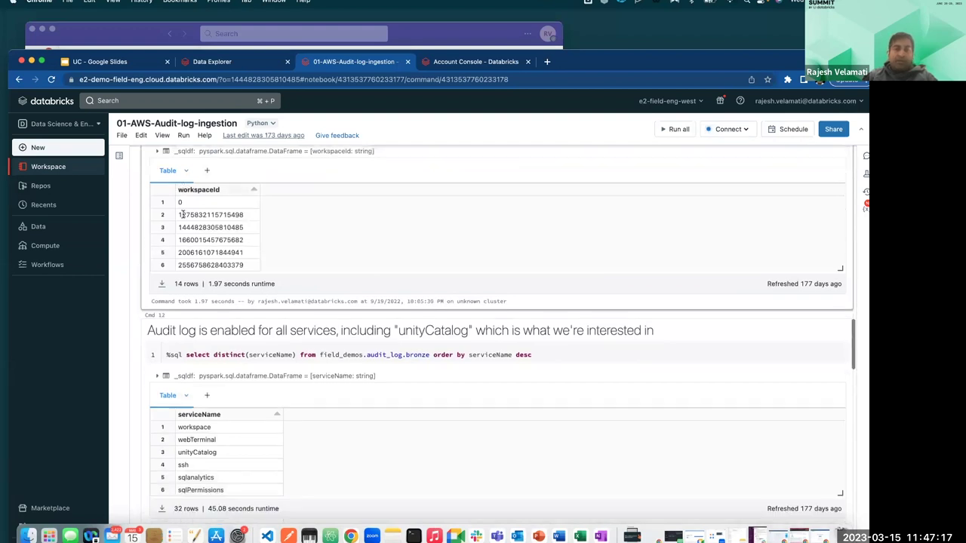
pyautogui.scroll(-15, 182, 216)
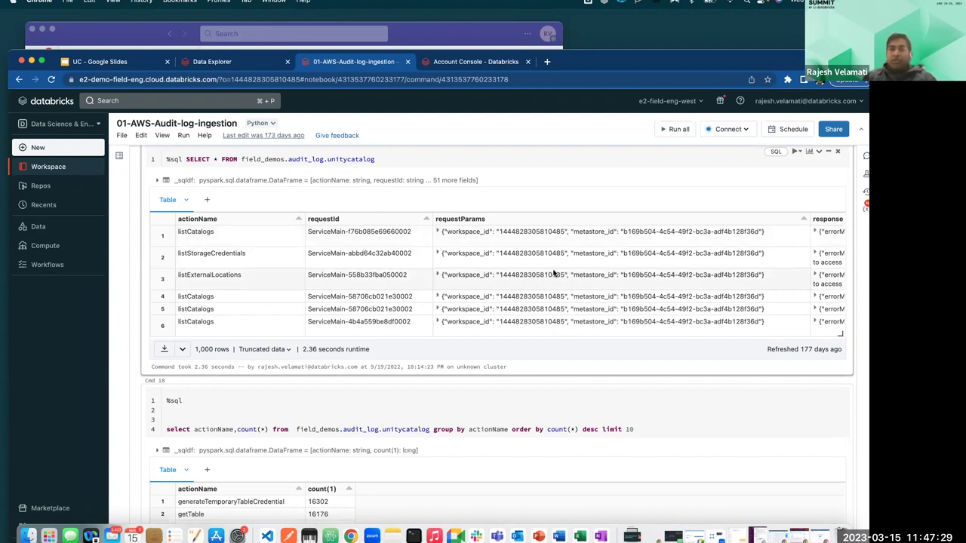
pyautogui.scroll(-10, 553, 273)
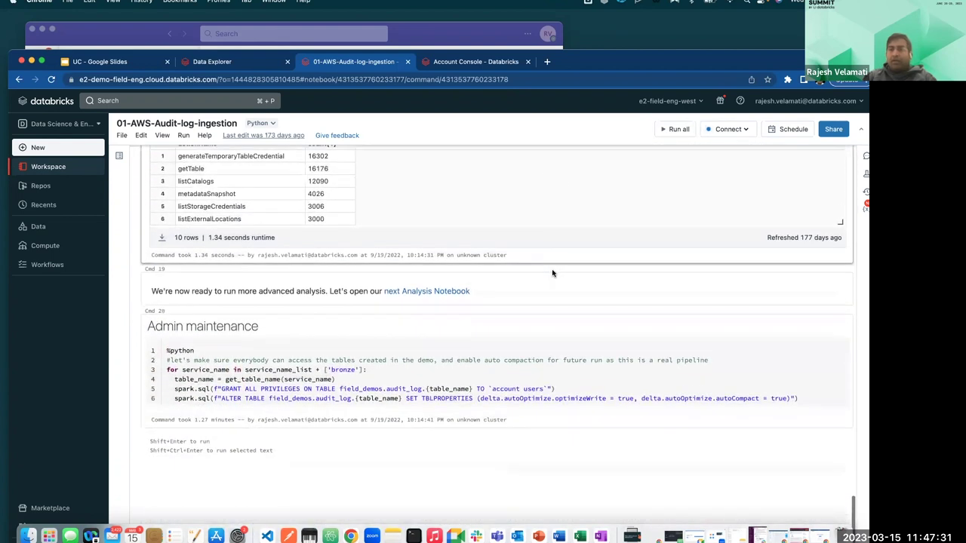
pyautogui.scroll(-1, 552, 273)
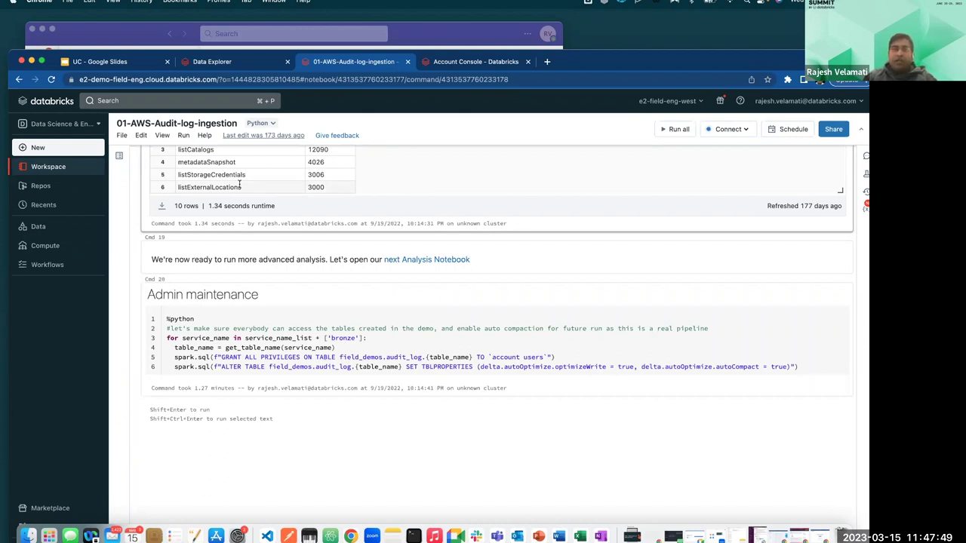
# Step: Open 02-provider-delta-sharing-demo from Workspace > 06-Delta Sharing > Delta-Sharing
pyautogui.click(37, 226)
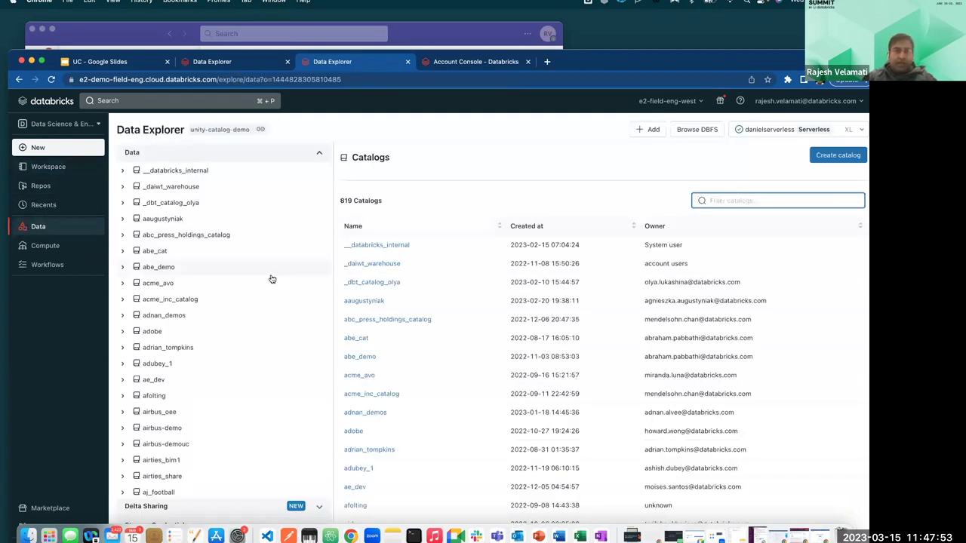
pyautogui.doubleClick(624, 61)
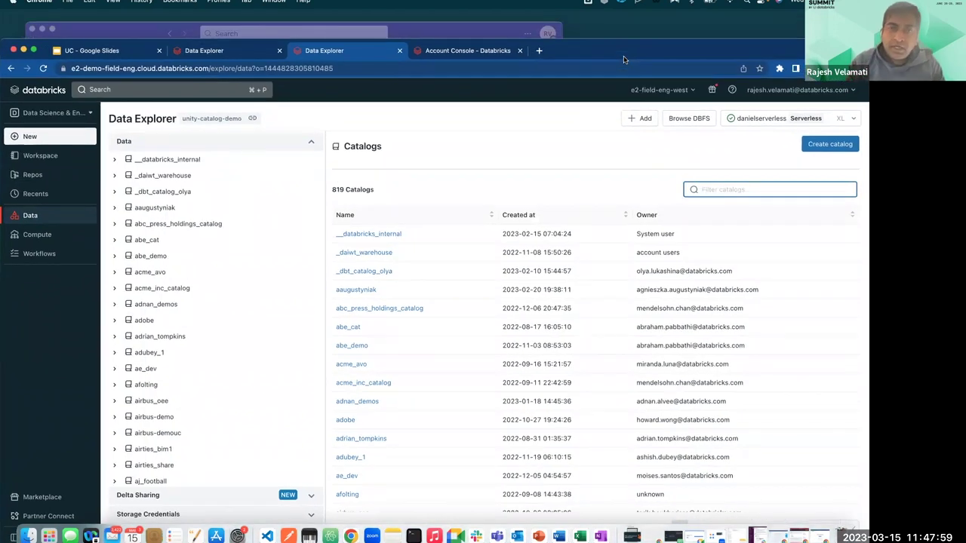
pyautogui.click(240, 51)
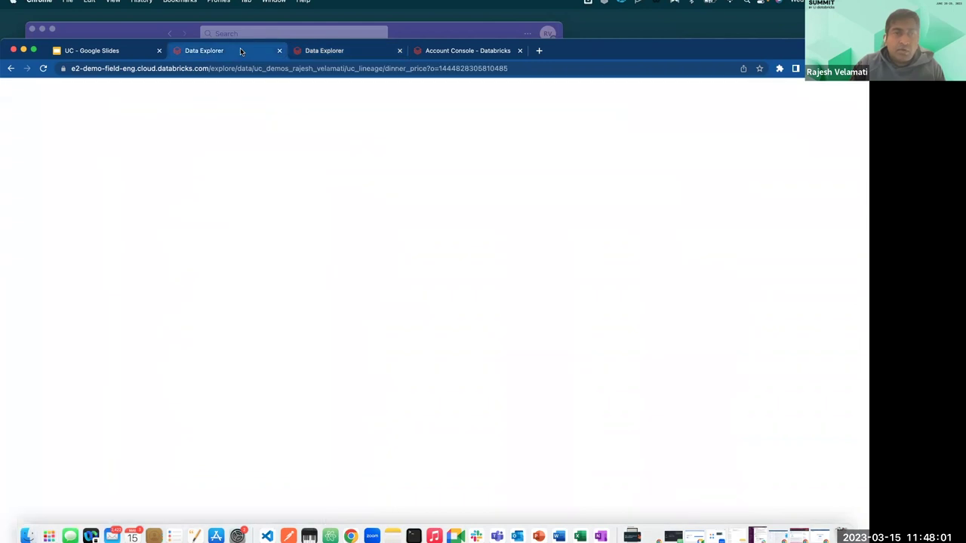
pyautogui.click(42, 157)
pyautogui.click(141, 212)
pyautogui.click(287, 156)
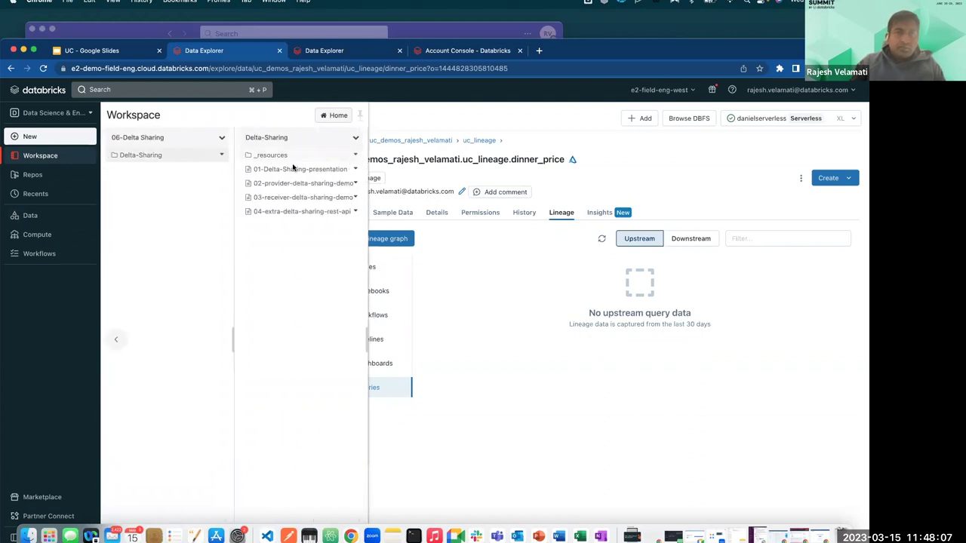
pyautogui.click(289, 183)
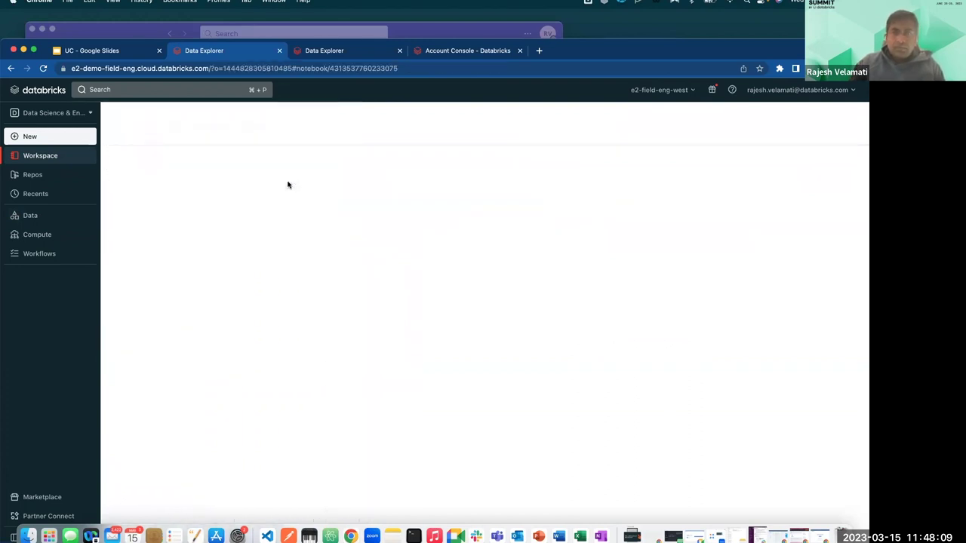
# Step: Scroll through the provider notebook's CREATE SHARE, ALTER SHARE and SHOW ALL IN SHARE cells
pyautogui.scroll(-10, 534, 211)
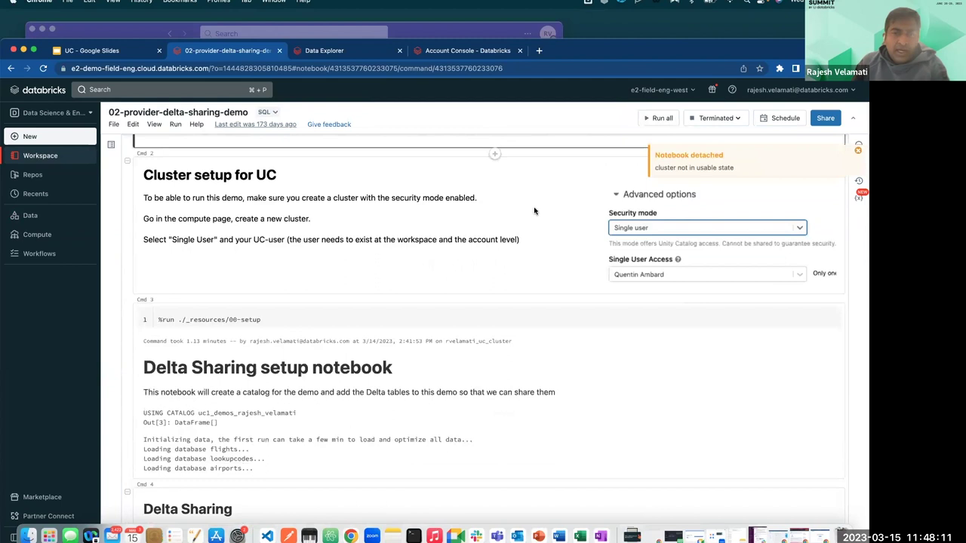
pyautogui.scroll(-10, 535, 211)
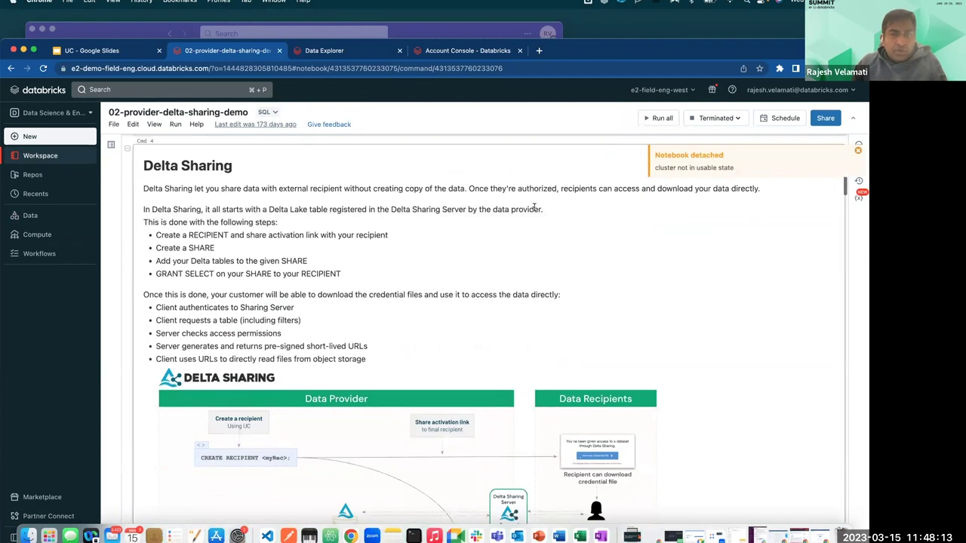
pyautogui.scroll(-2, 534, 210)
pyautogui.scroll(4, 475, 209)
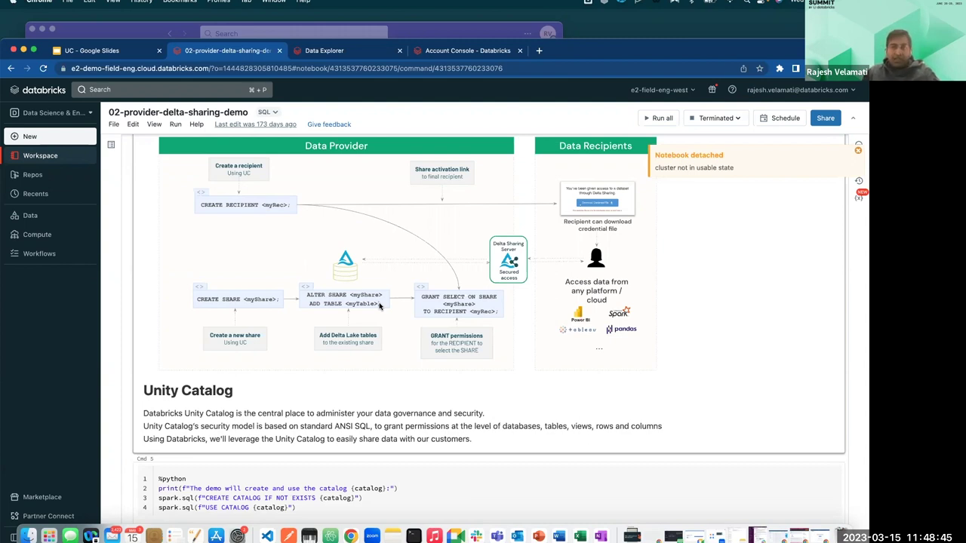
pyautogui.scroll(-10, 377, 302)
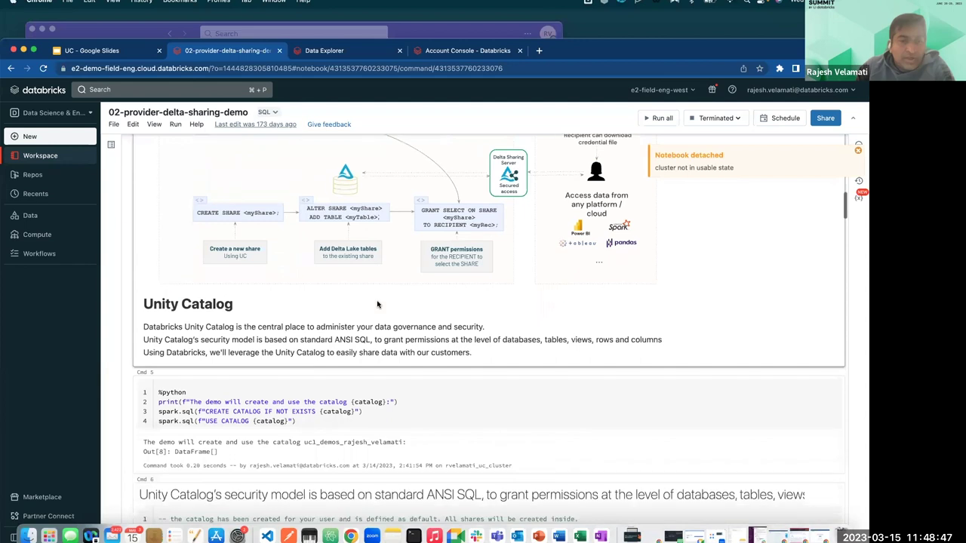
pyautogui.scroll(-9, 377, 300)
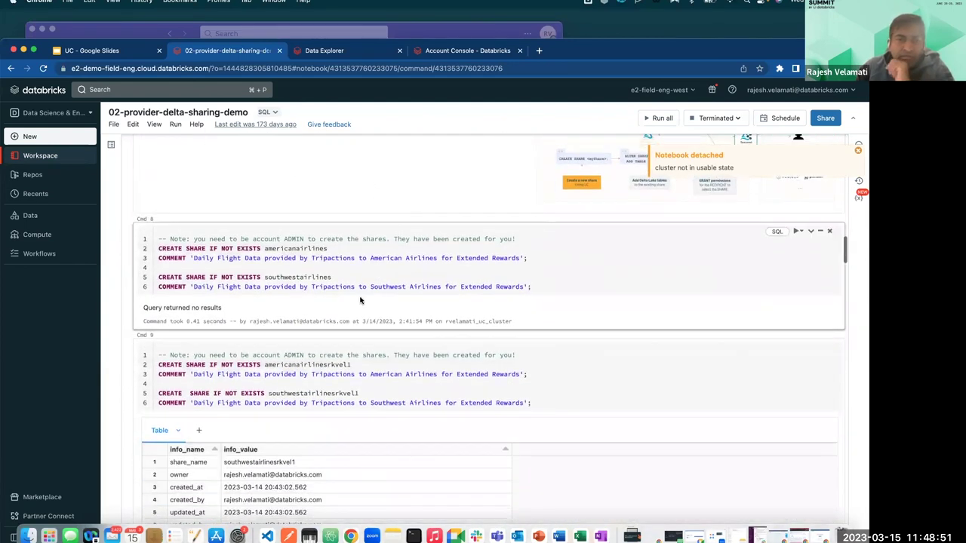
pyautogui.scroll(-7, 377, 300)
pyautogui.scroll(-8, 361, 300)
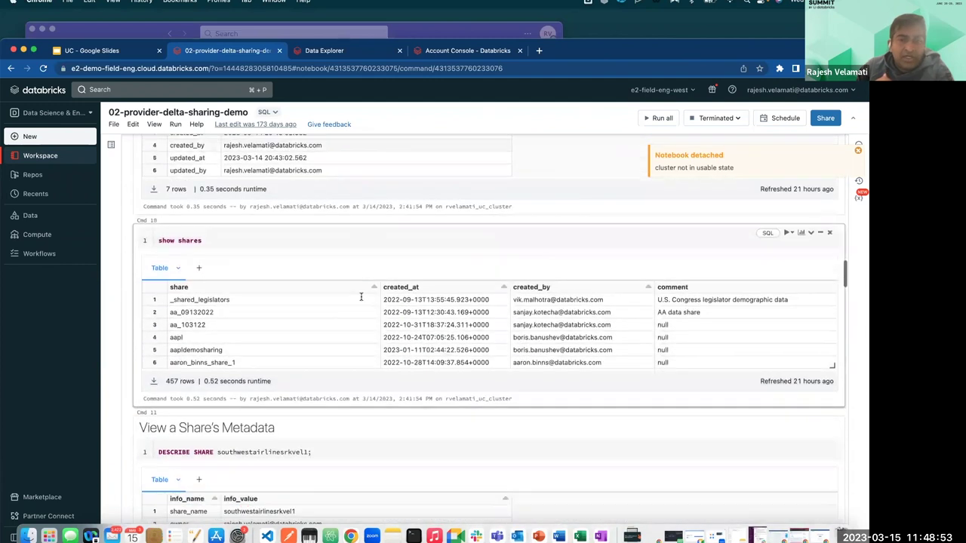
pyautogui.scroll(-1, 324, 317)
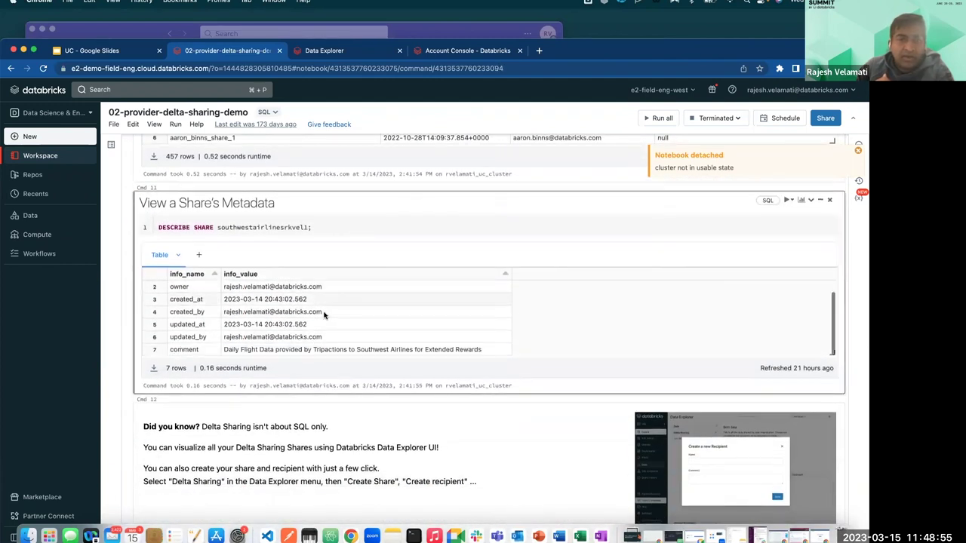
pyautogui.scroll(-5, 348, 315)
pyautogui.scroll(-11, 347, 314)
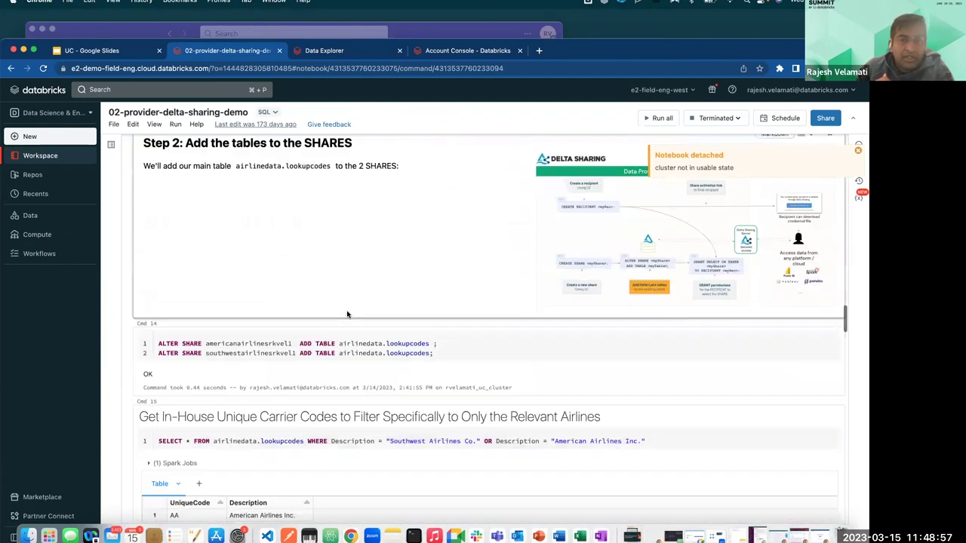
pyautogui.scroll(-12, 347, 315)
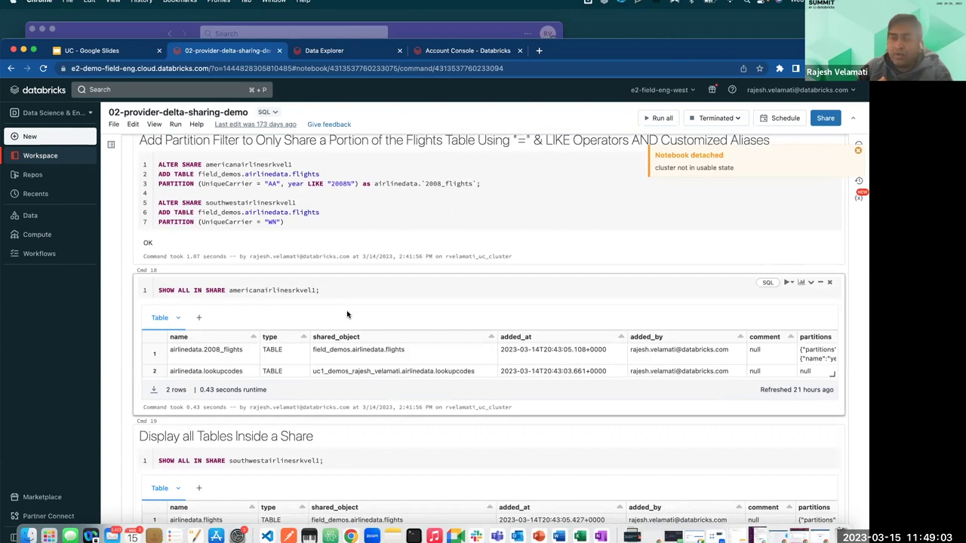
pyautogui.scroll(-5, 424, 369)
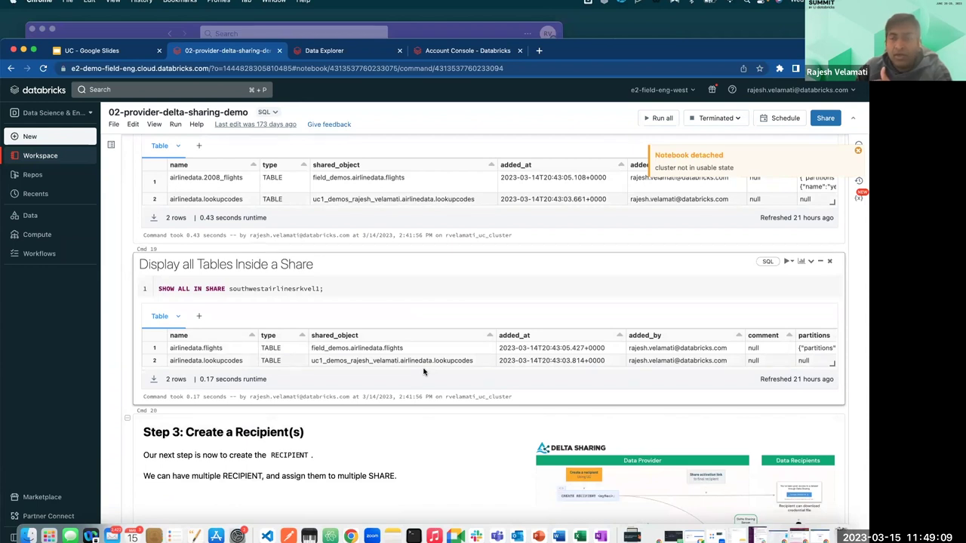
pyautogui.scroll(-2, 406, 330)
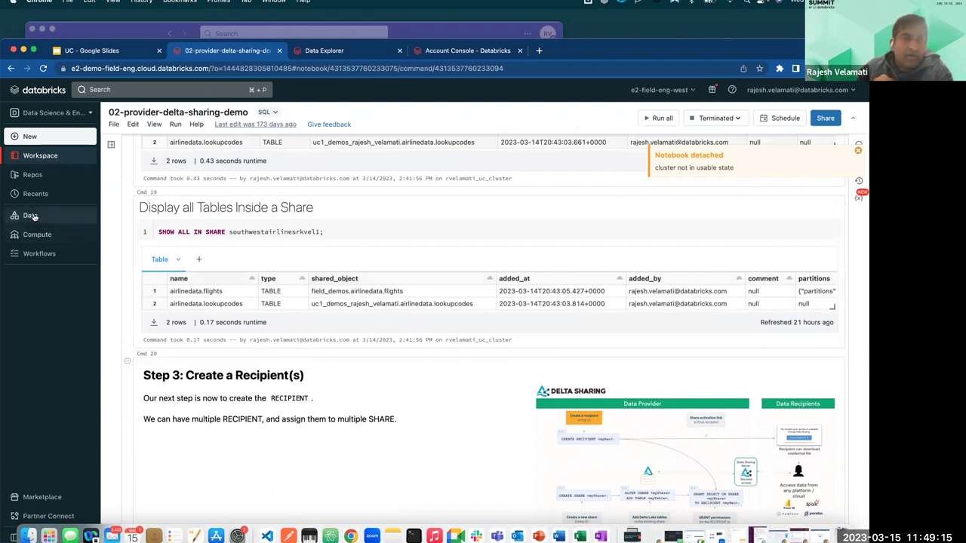
# Step: Start a new share from Delta Sharing's Shared by me page and enter the name test
pyautogui.click(327, 53)
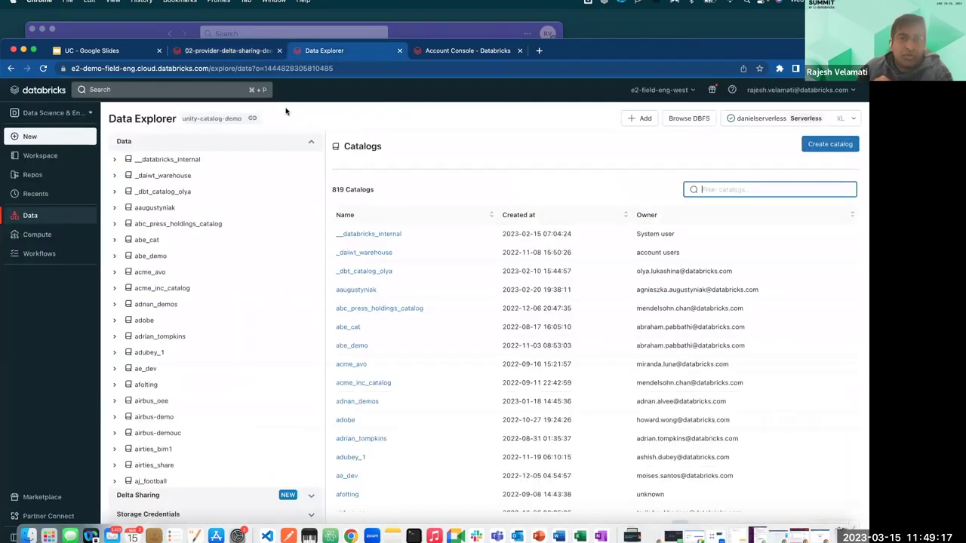
pyautogui.moveTo(615, 52); pyautogui.dragTo(603, 25)
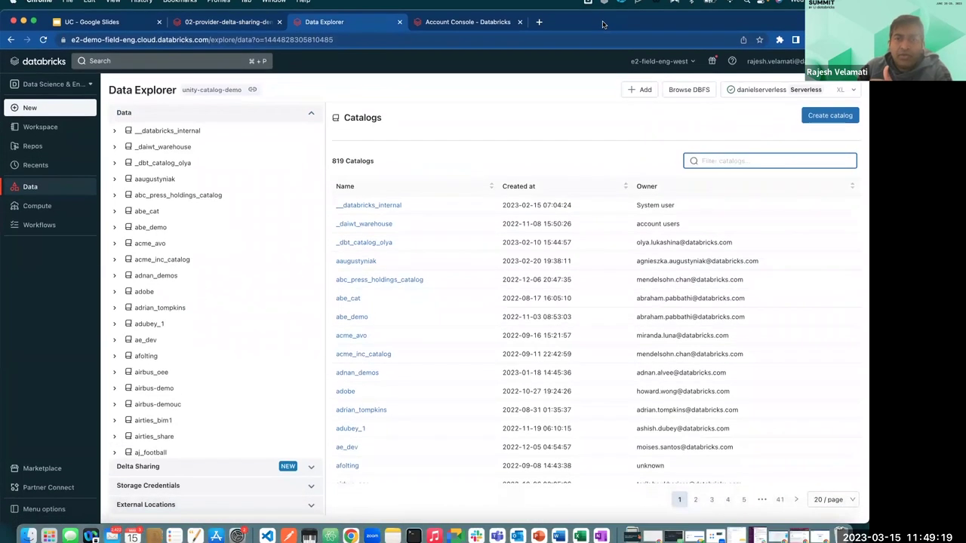
pyautogui.click(160, 468)
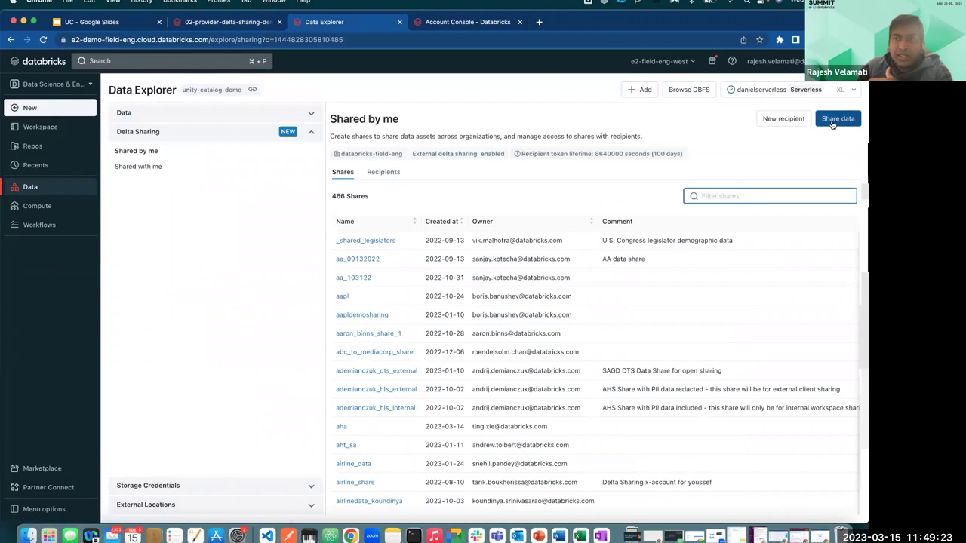
pyautogui.click(835, 122)
pyautogui.click(373, 265)
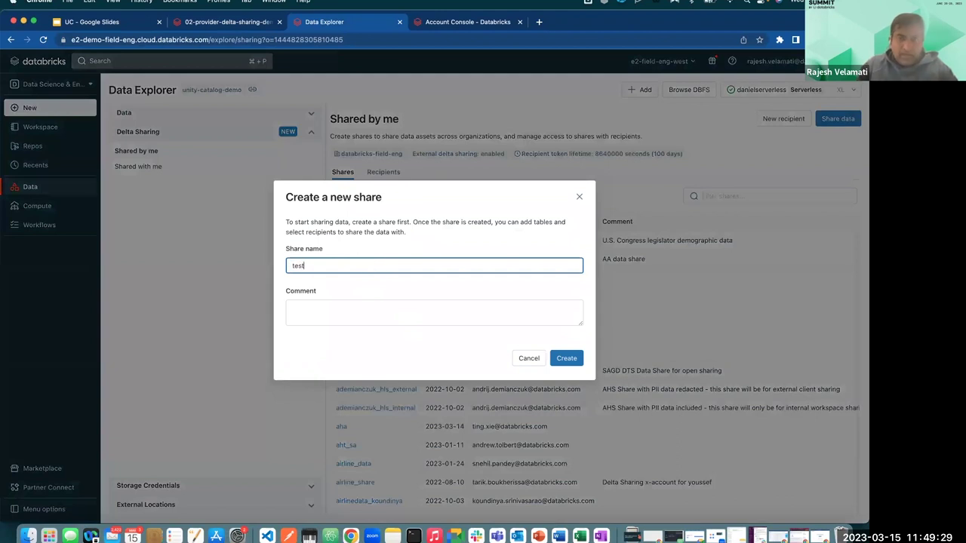
# Step: Create the share as test_uc_share and bring up its Manage assets options
pyautogui.click(566, 361)
pyautogui.click(322, 256)
pyautogui.write('_uc_share')
pyautogui.click(566, 358)
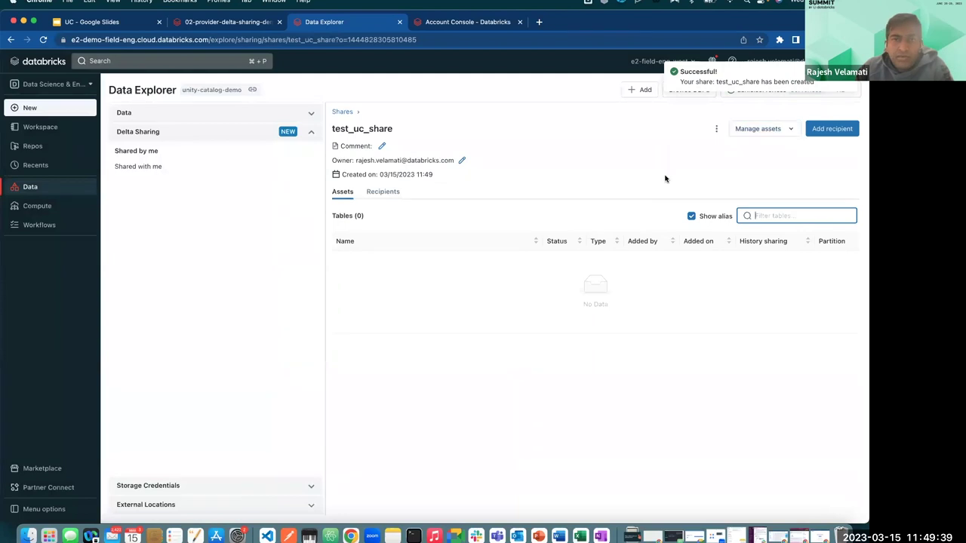
pyautogui.click(795, 131)
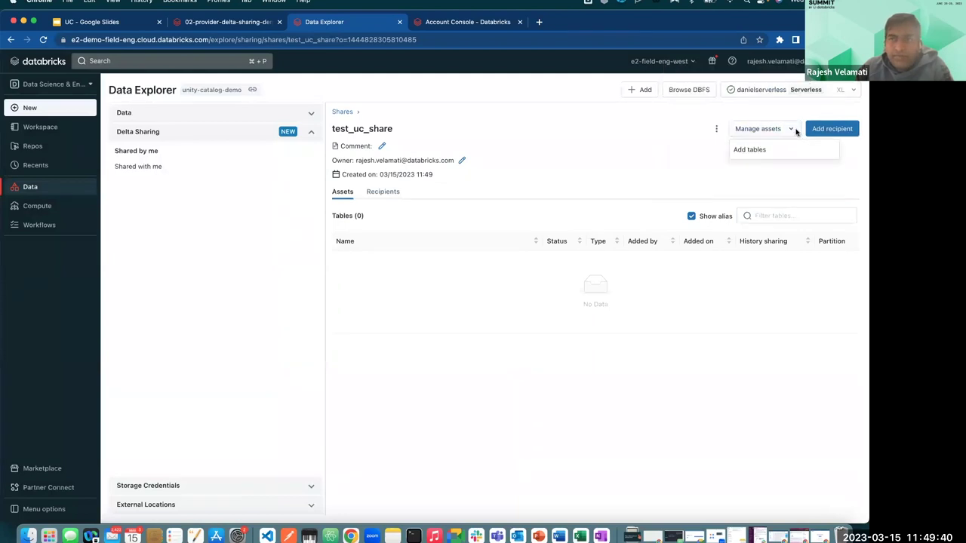
# Step: Add analyst_permissions and customers from the demo catalog's uc_acl schema to the share
pyautogui.click(757, 149)
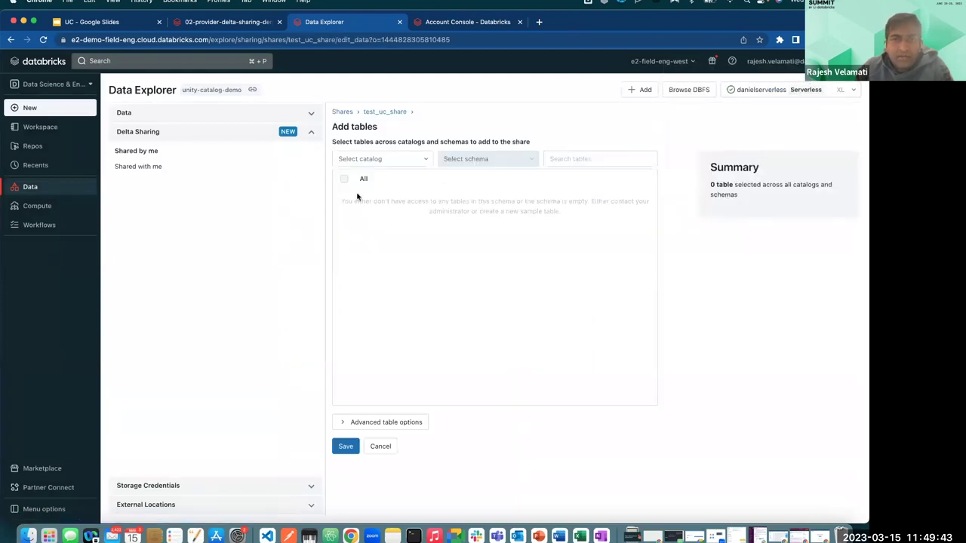
pyautogui.click(428, 159)
pyautogui.write('ve')
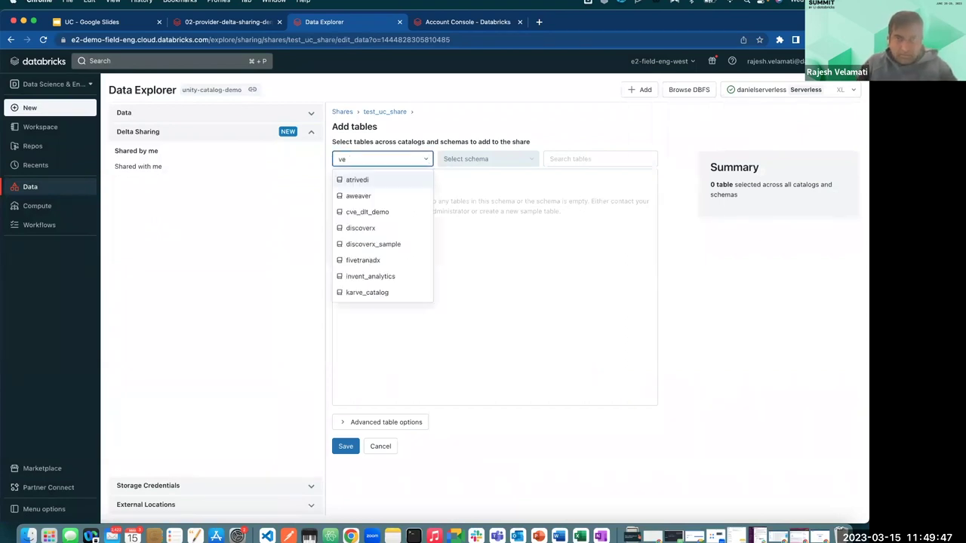
pyautogui.write('lamati')
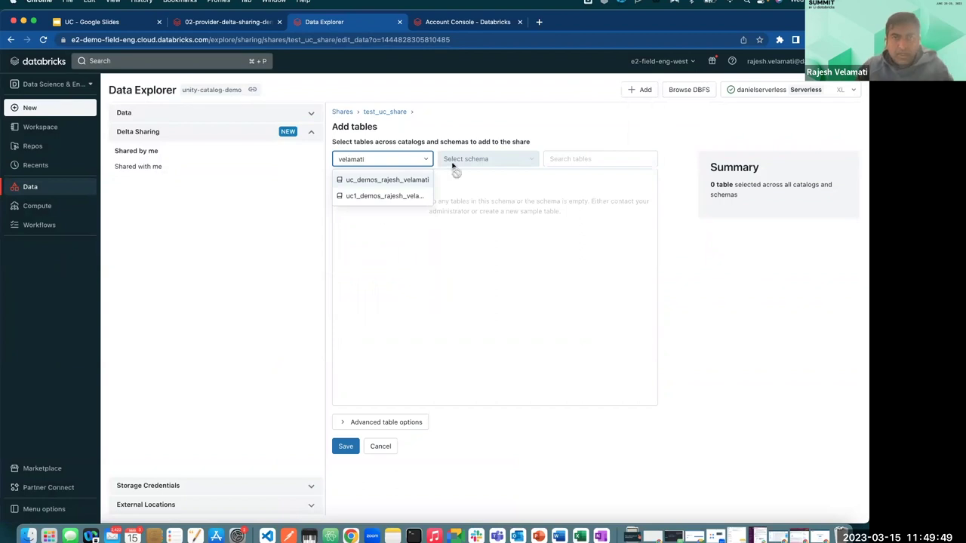
pyautogui.click(362, 179)
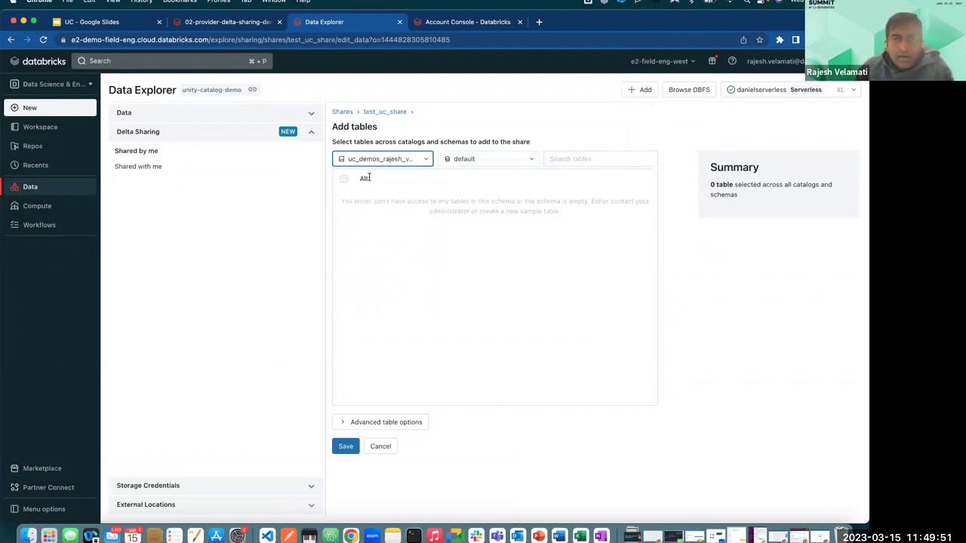
pyautogui.click(518, 159)
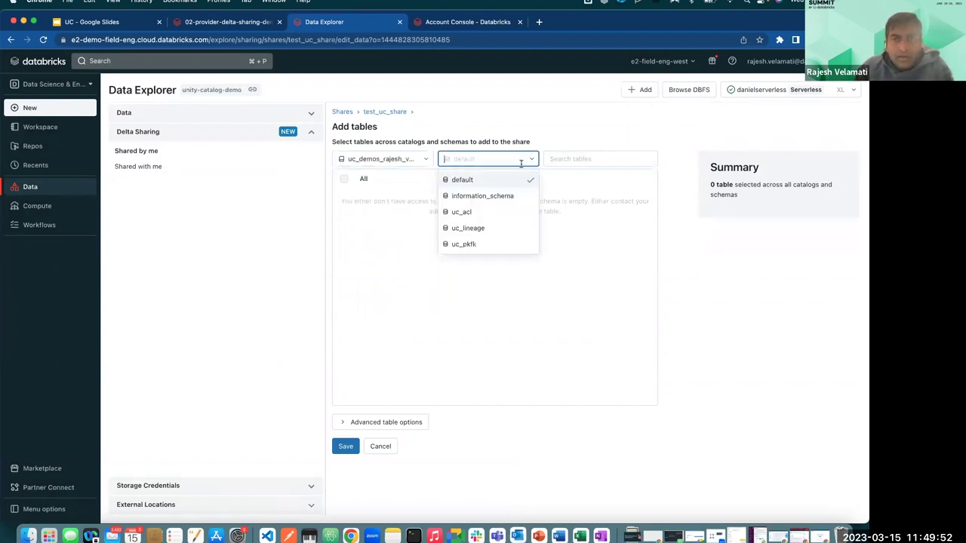
pyautogui.click(471, 213)
pyautogui.click(344, 198)
pyautogui.click(344, 216)
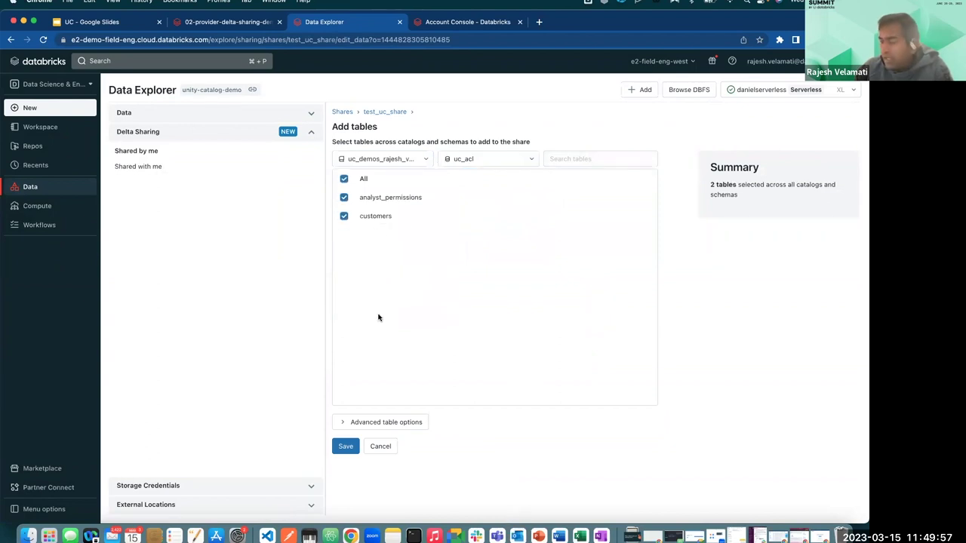
pyautogui.click(346, 446)
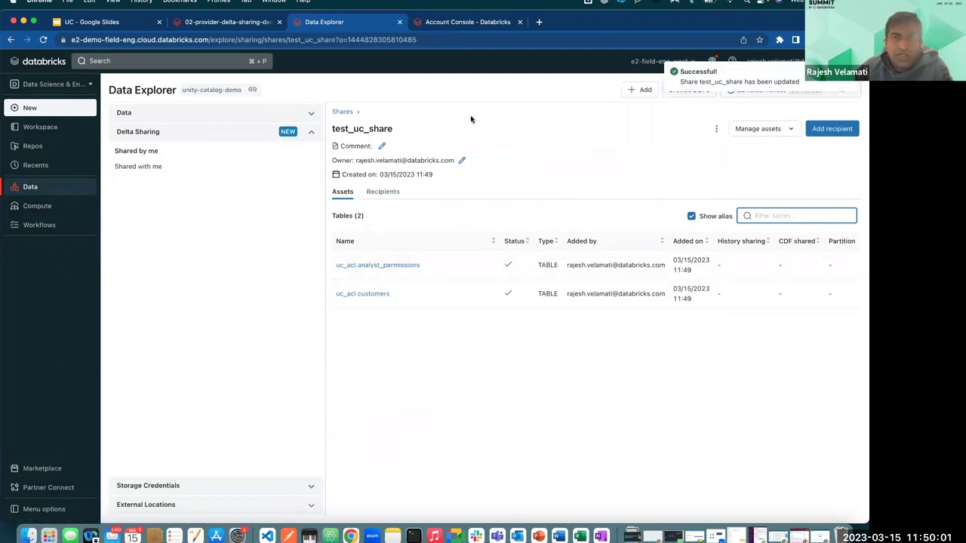
# Step: Add an existing recipient to test_uc_share from the Recipients dropdown
pyautogui.click(823, 130)
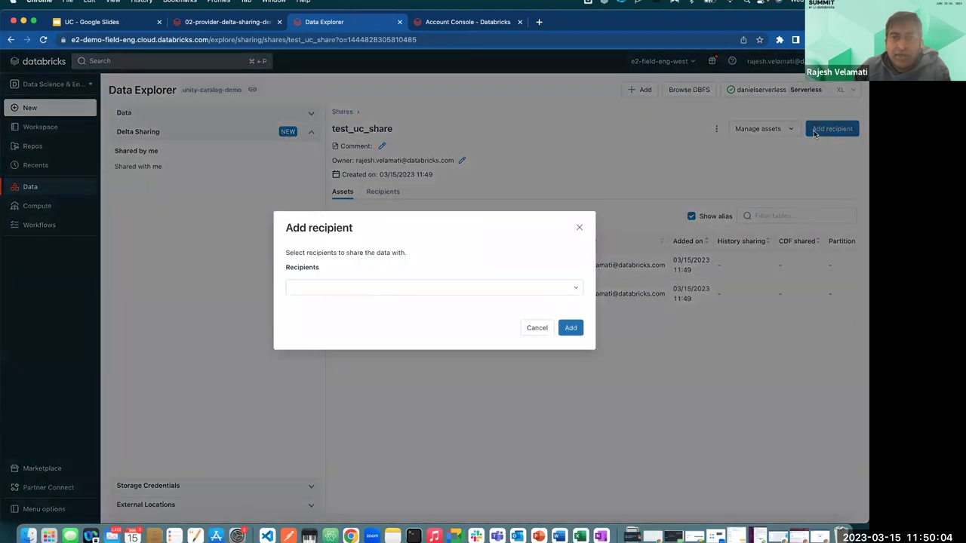
pyautogui.click(577, 288)
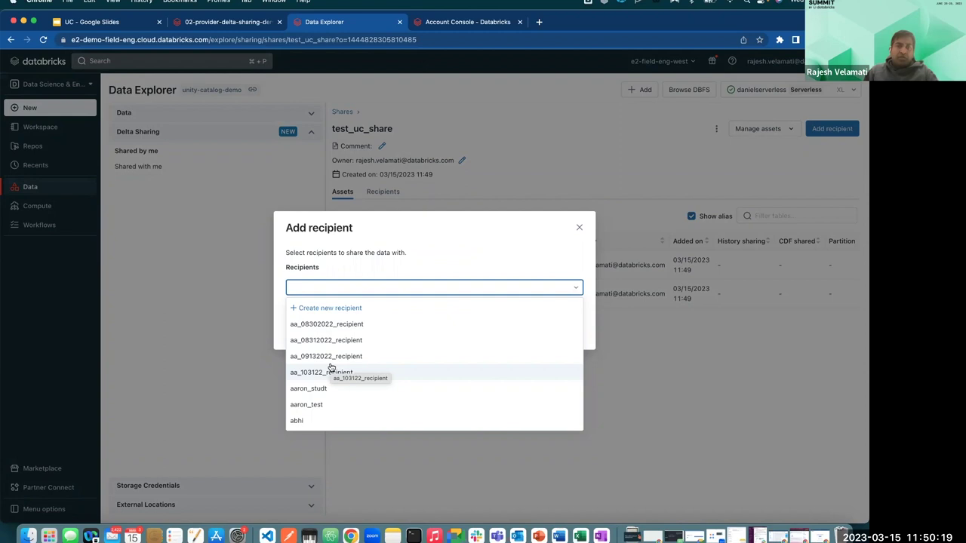
pyautogui.click(309, 422)
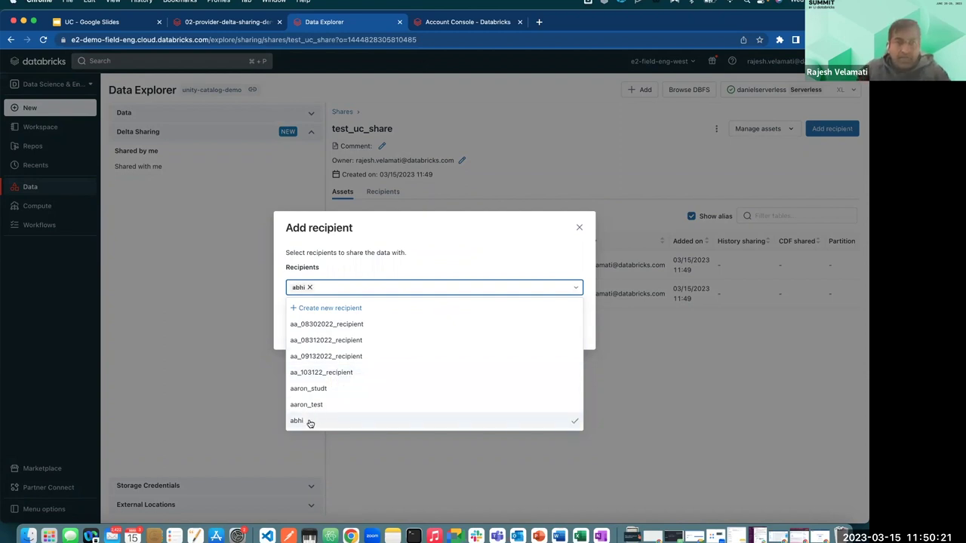
pyautogui.click(411, 228)
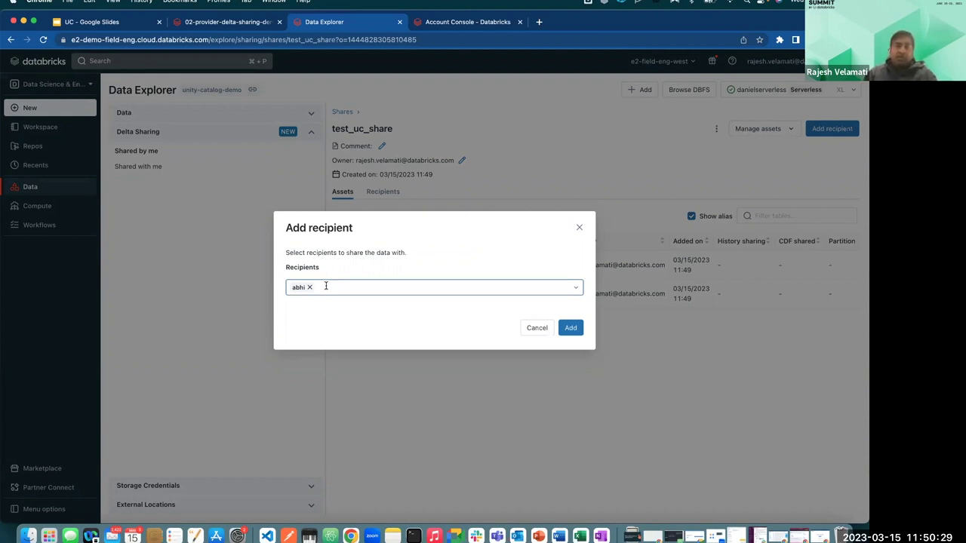
pyautogui.click(571, 328)
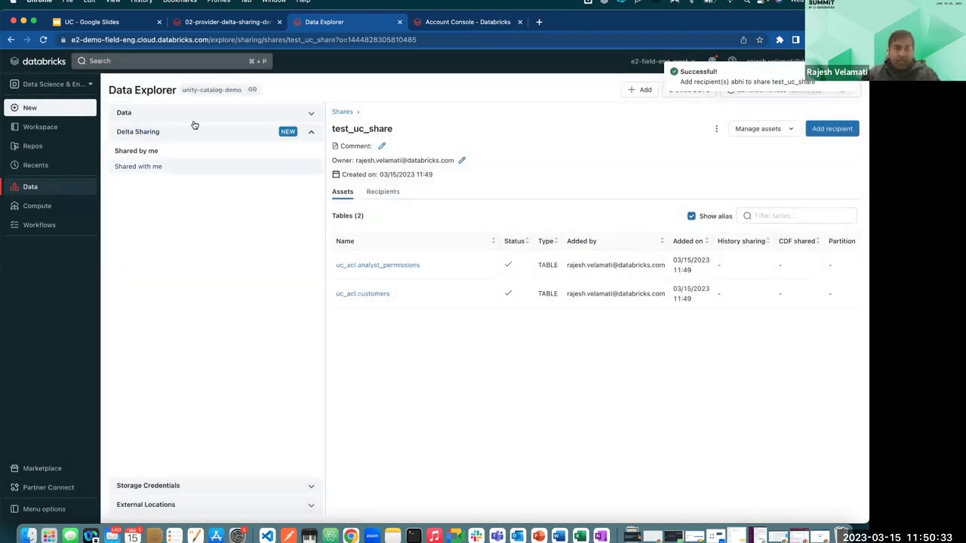
# Step: Look at Shared by me and Storage Credentials, then list the 29 providers under Shared with me
pyautogui.click(182, 151)
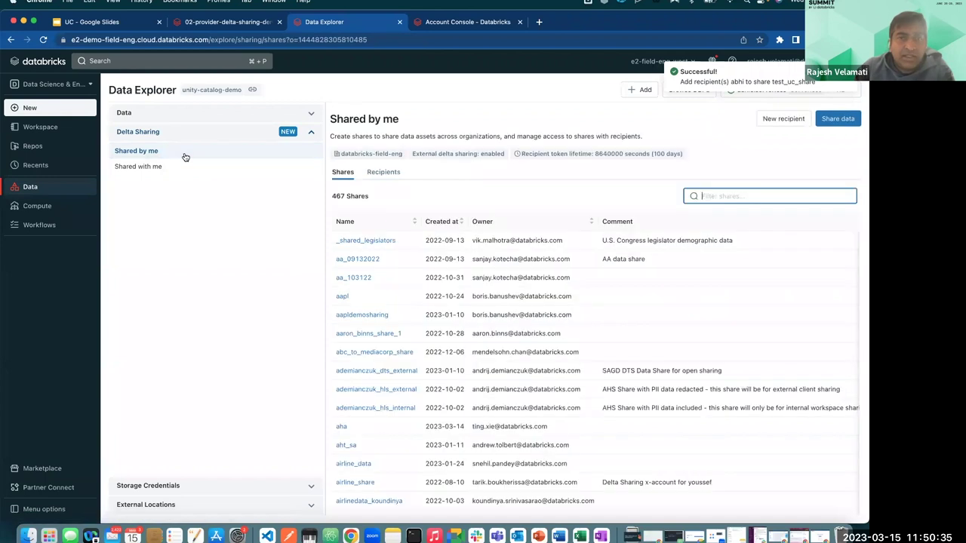
pyautogui.click(184, 133)
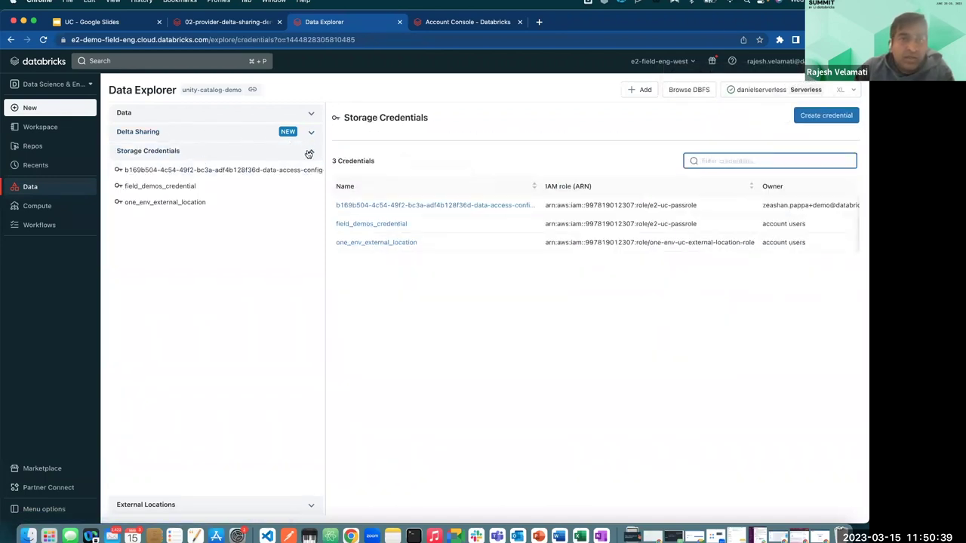
pyautogui.click(310, 133)
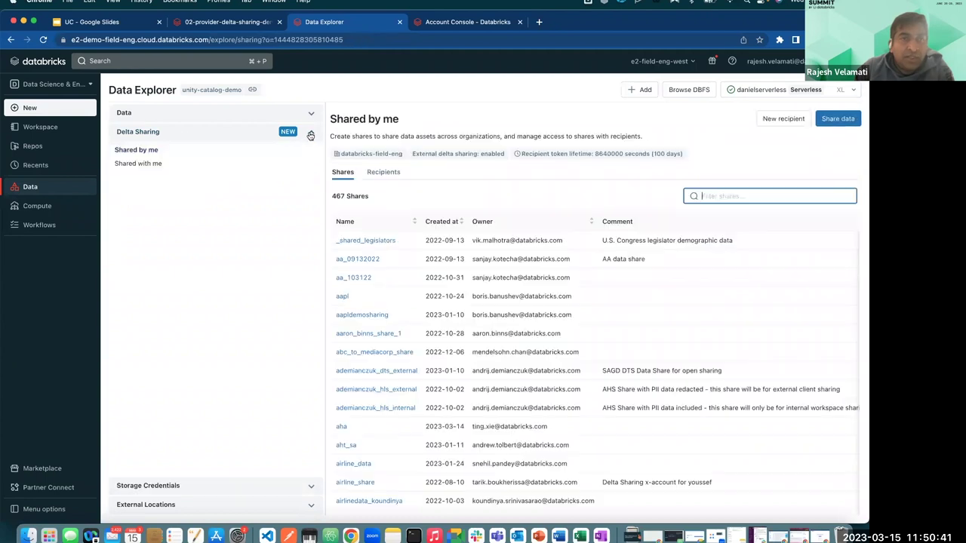
pyautogui.click(140, 167)
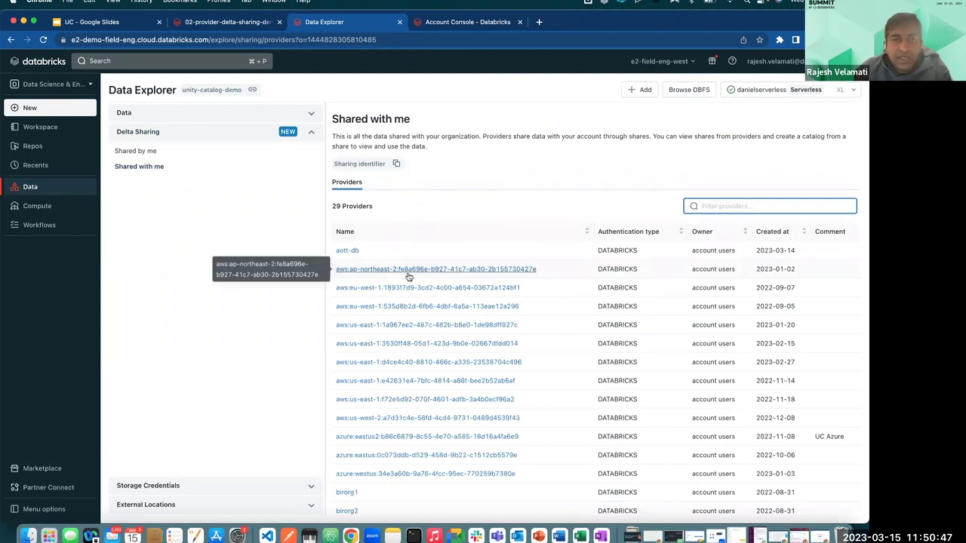
# Step: Look at the aott-db provider, then open birorg2 to see its americanairlines share
pyautogui.scroll(-3, 423, 275)
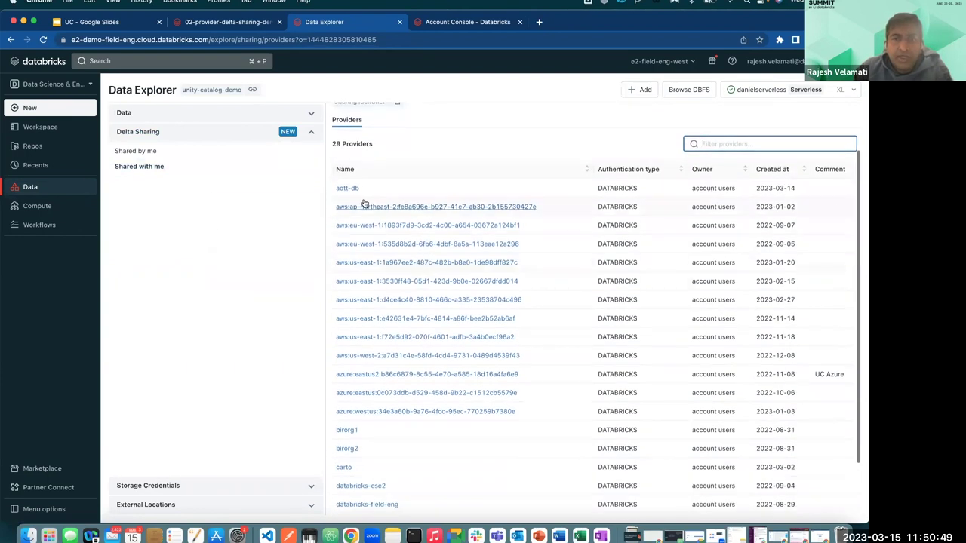
pyautogui.click(347, 188)
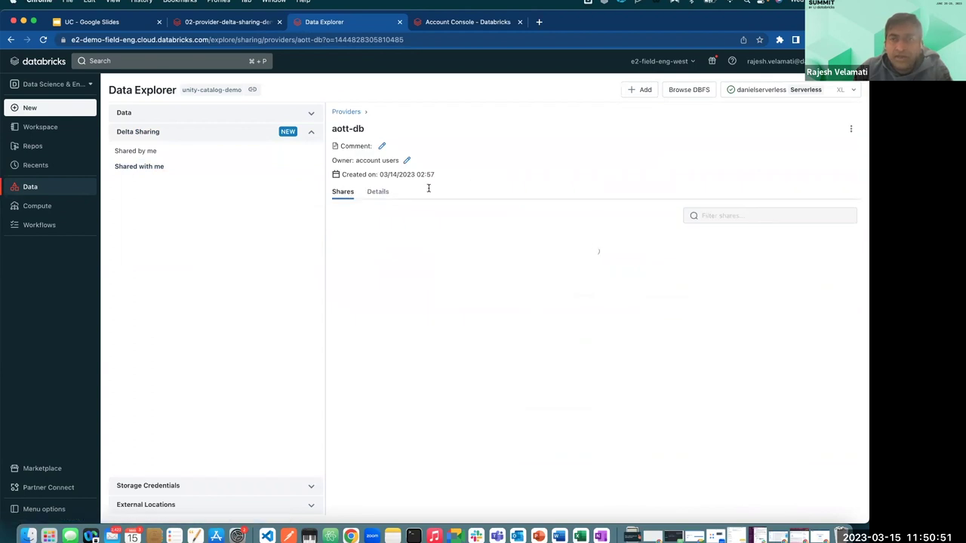
pyautogui.click(147, 167)
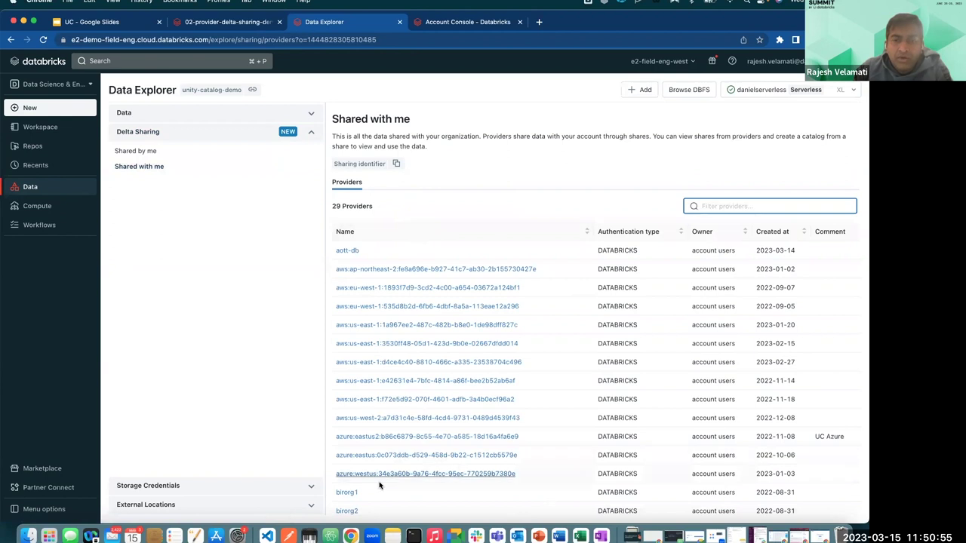
pyautogui.click(347, 511)
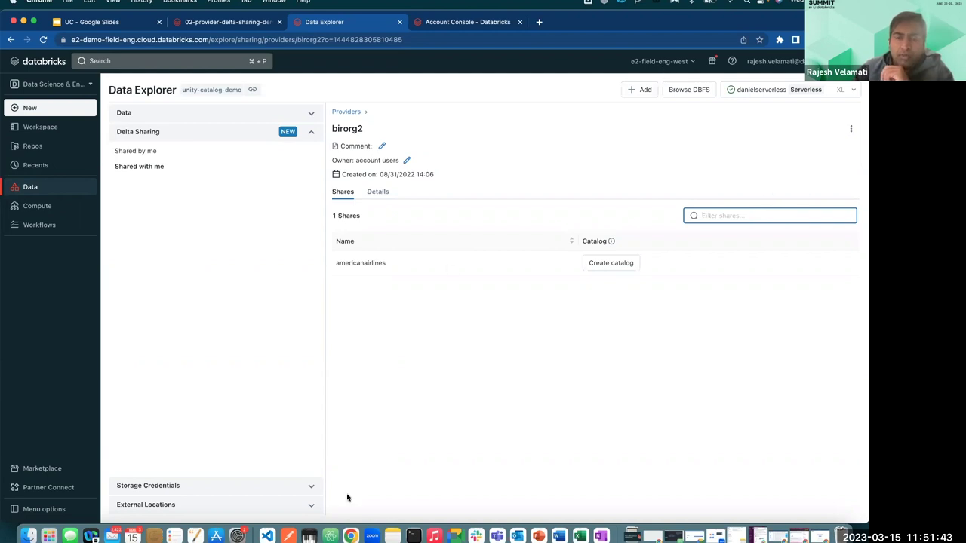
pyautogui.rightClick(351, 536)
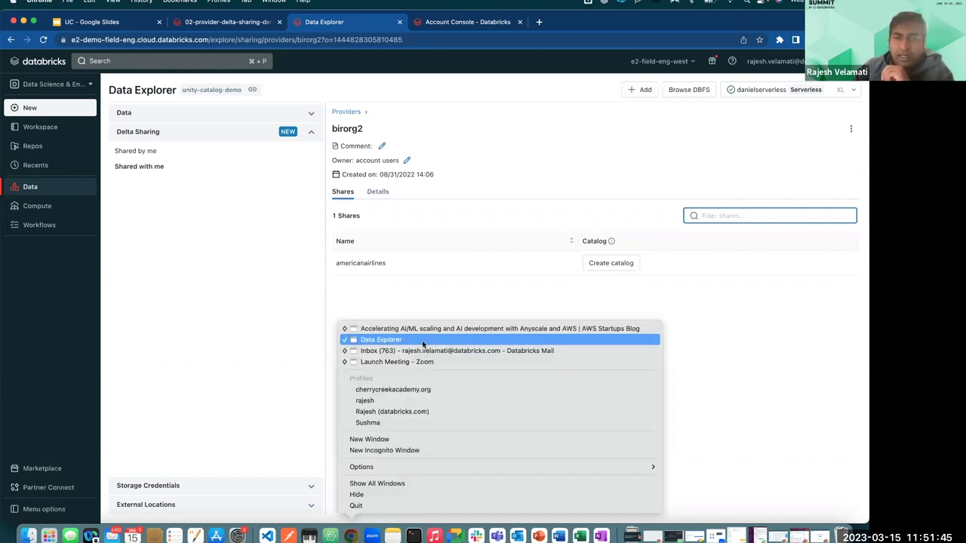
pyautogui.click(396, 401)
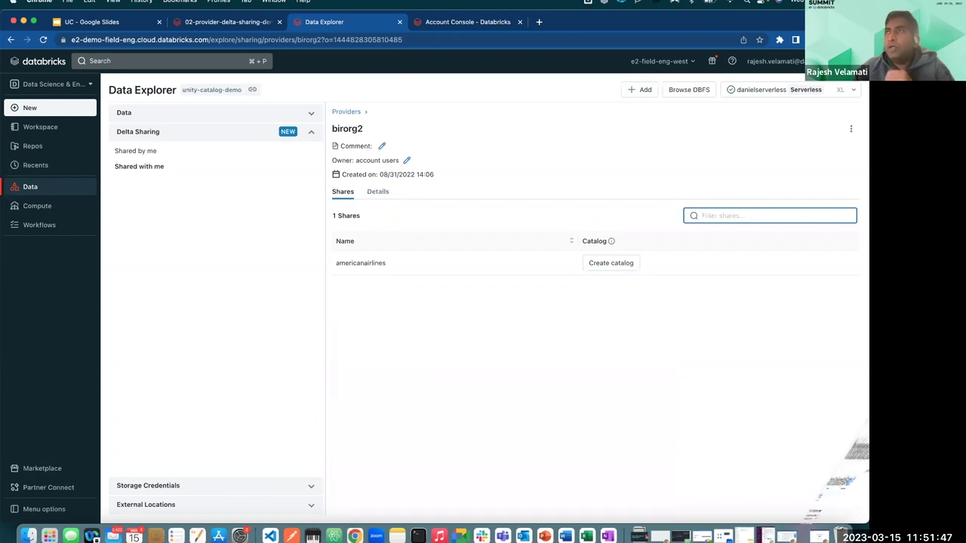